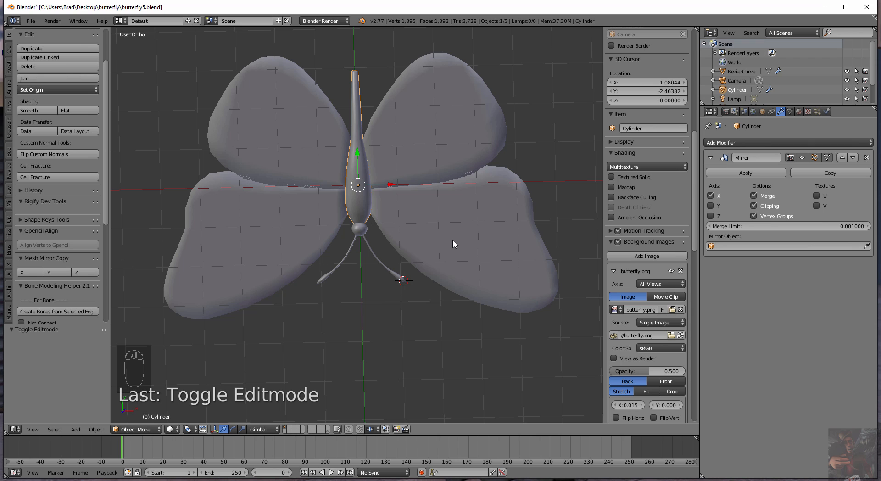
Step: Apply the Mirror modifiers of the butterfly's body, head sphere and antennae
key("KP_7")
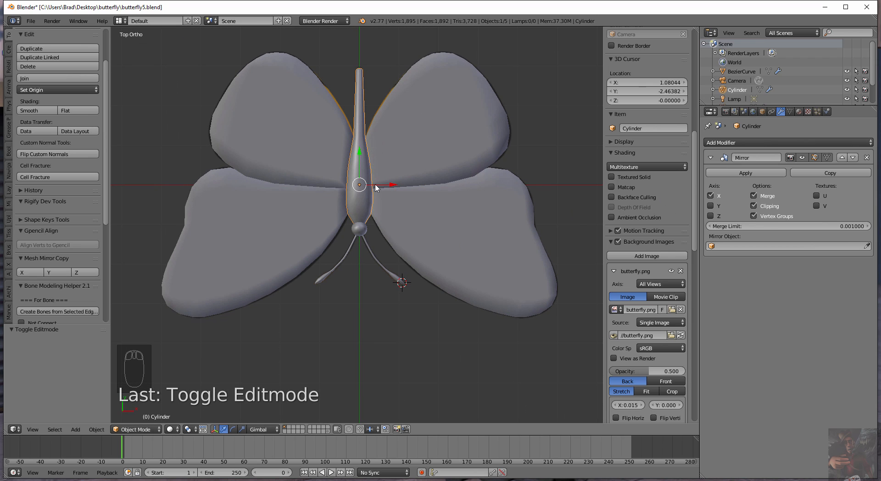
left_click(759, 173)
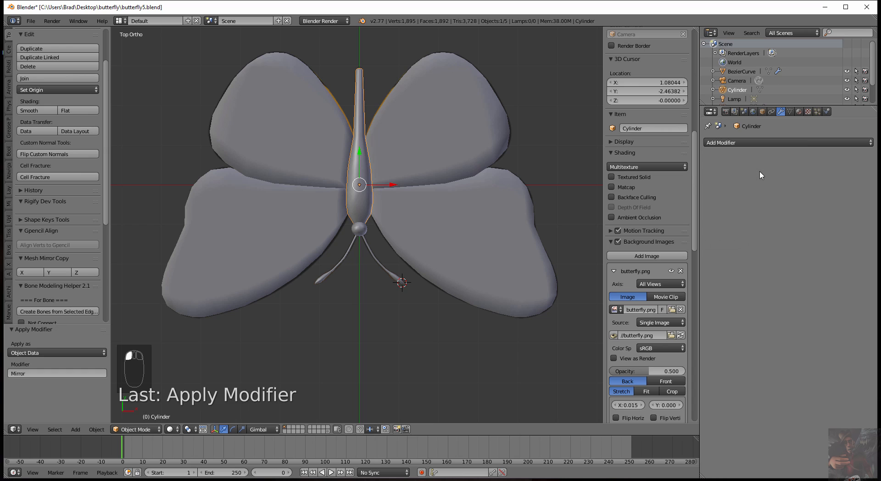
right_click(359, 230)
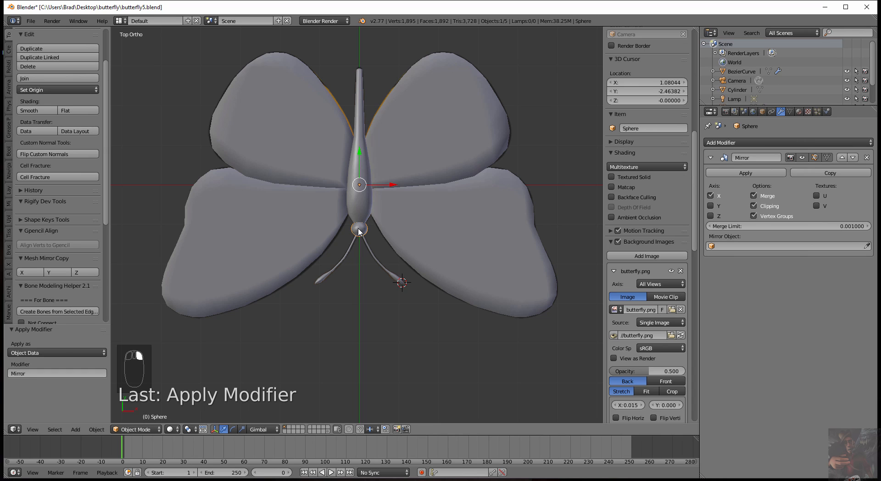
left_click(746, 174)
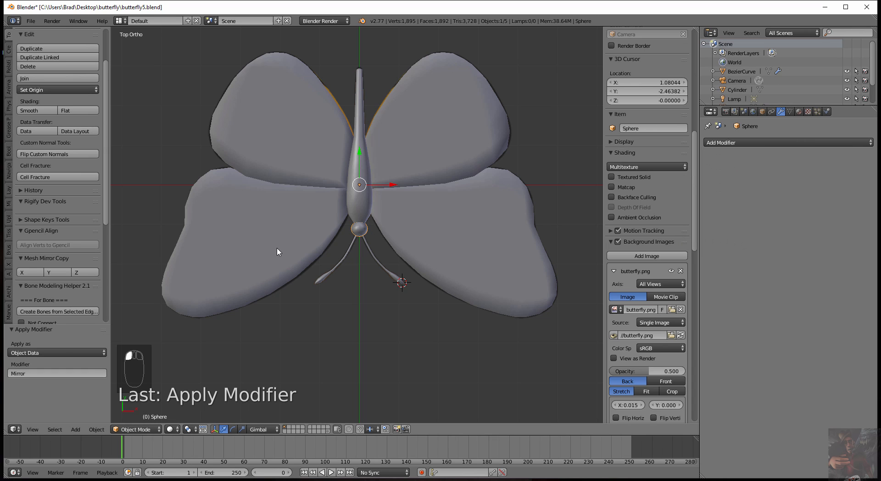
right_click(381, 263)
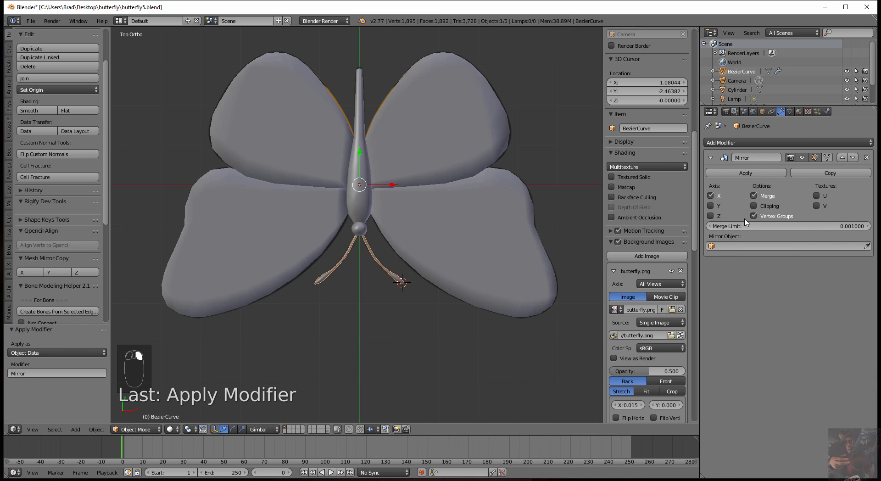
left_click(746, 173)
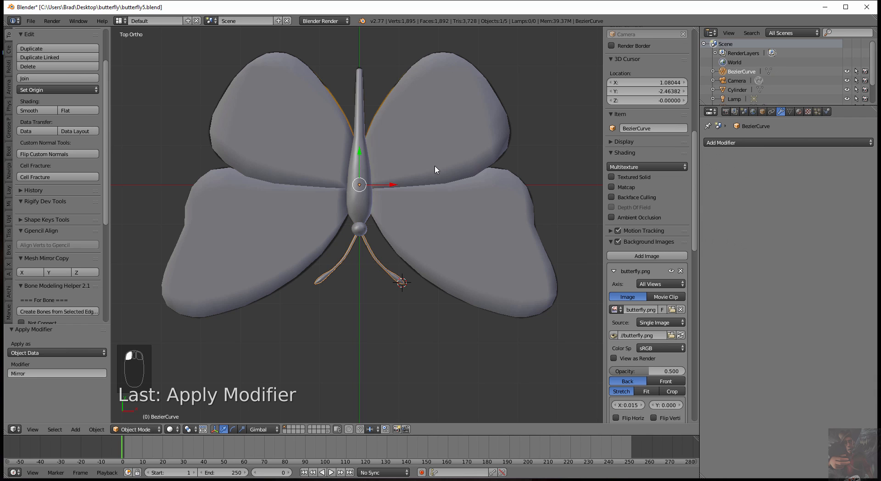
Step: Apply the Solidify modifier of the rear wings object Plane, keeping its Mirror modifier
right_click(435, 133)
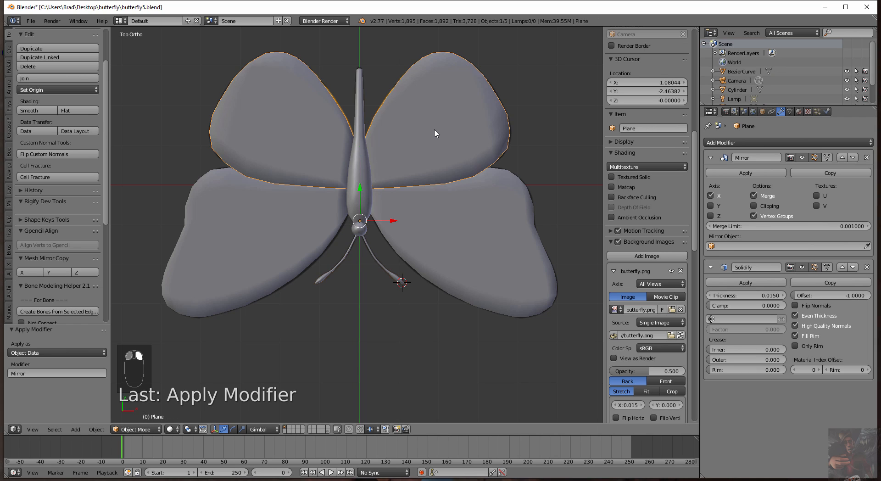
left_click(757, 284)
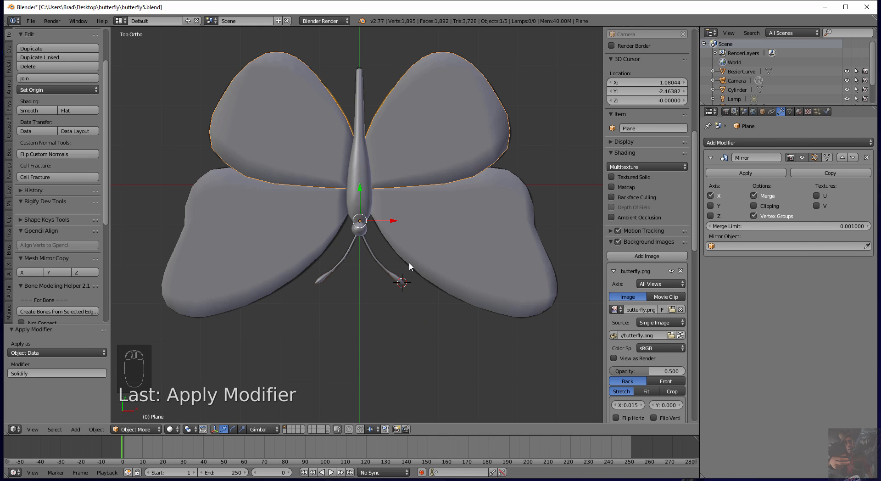
Step: Examine the rear wing's mesh in Edit Mode from several angles, including the area where it meets the body
key("Tab")
middle_click_drag(458, 316, 287, 290)
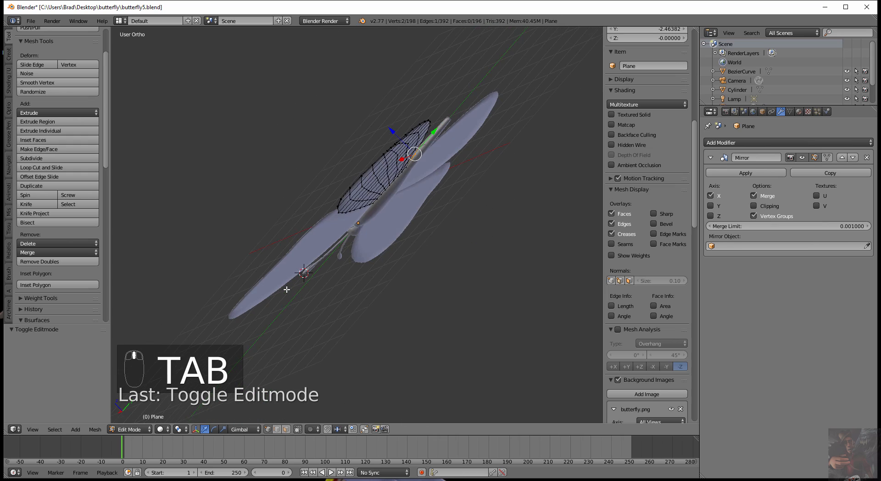
middle_click_drag(368, 213, 399, 266)
scroll(398, 269, "up", 9)
scroll(419, 284, "down", 4)
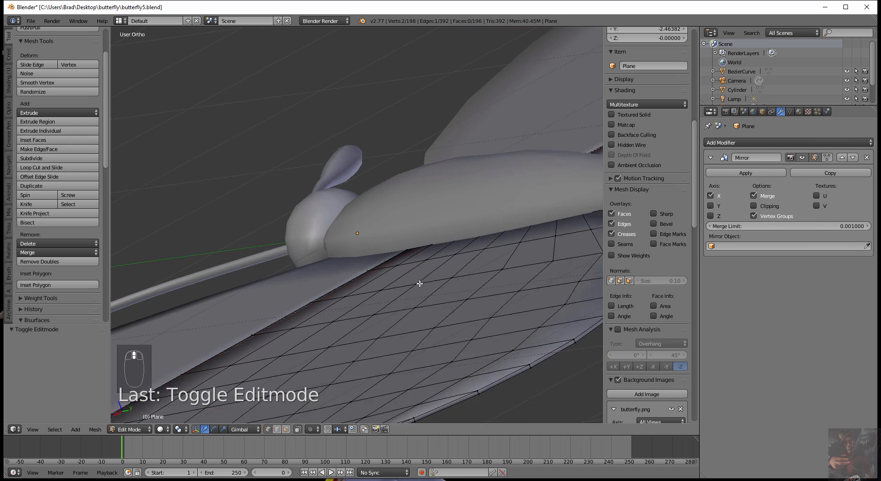
scroll(423, 274, "up", 1)
scroll(449, 245, "down", 2)
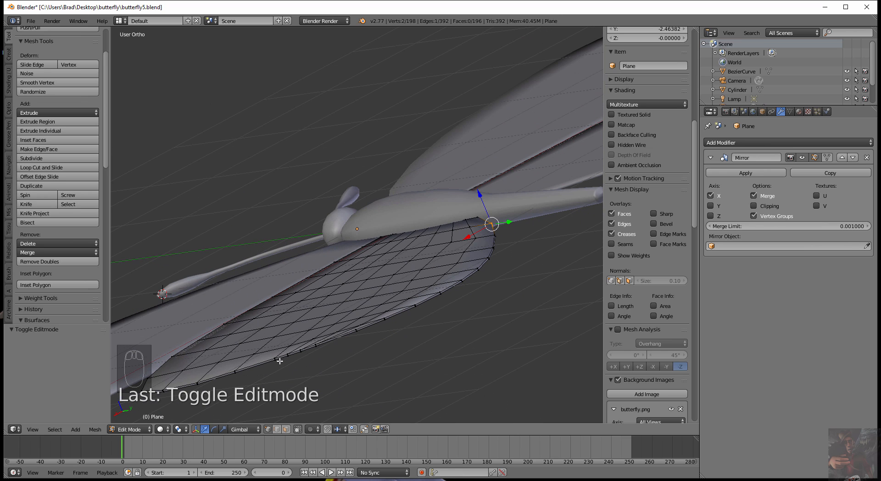
middle_click_drag(301, 384, 473, 173)
scroll(472, 173, "up", 3)
scroll(473, 173, "down", 4)
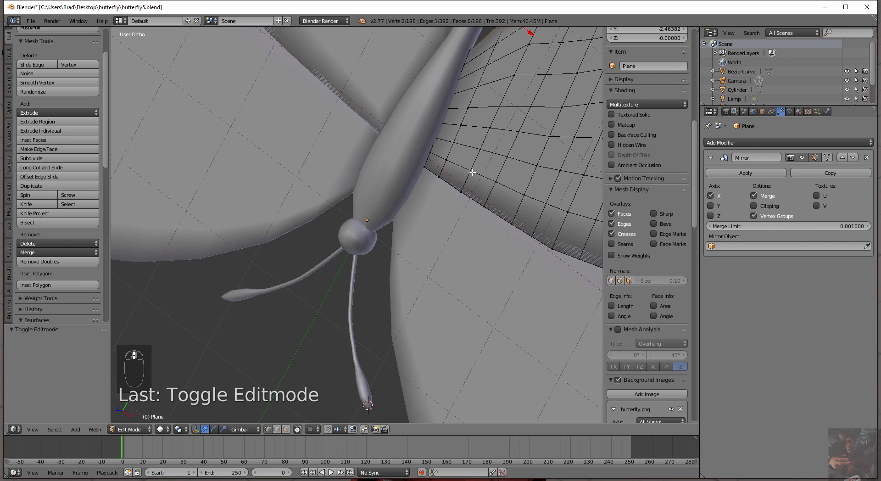
scroll(472, 172, "down", 2)
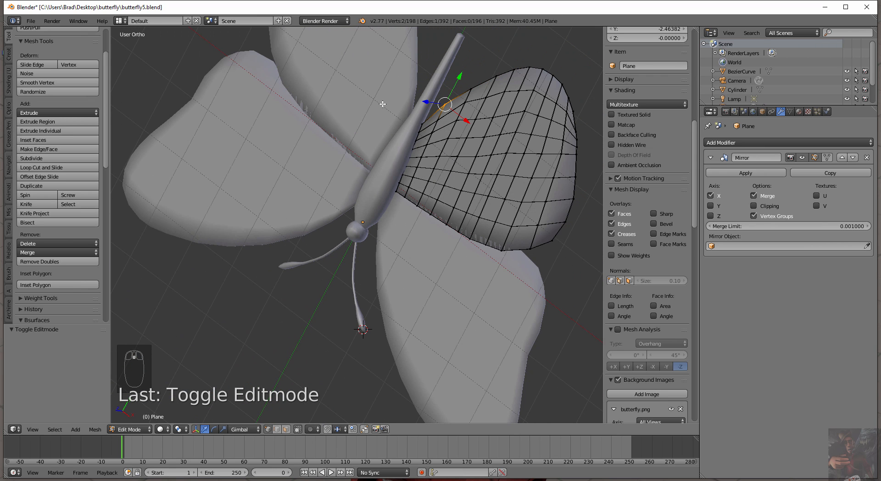
key("Tab")
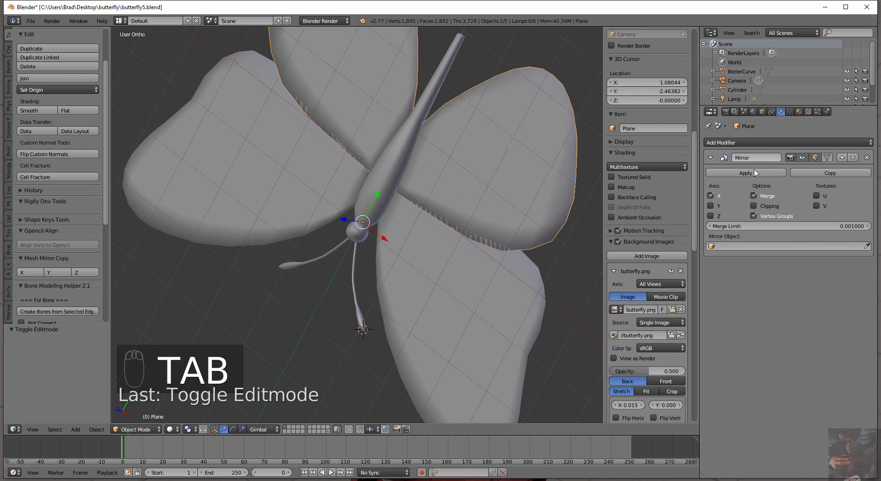
Step: Apply the rear wings' Mirror modifier and the Solidify and Mirror modifiers of the front wings object Plane.001
scroll(431, 206, "down", 4)
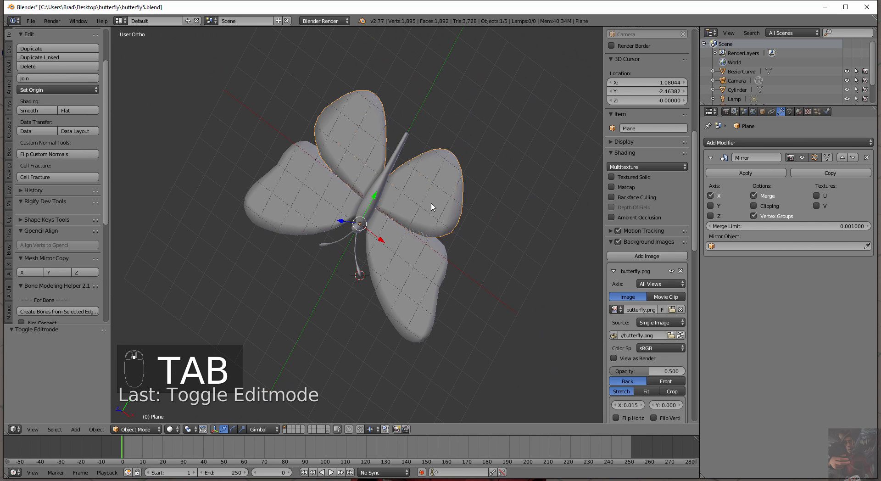
left_click(745, 173)
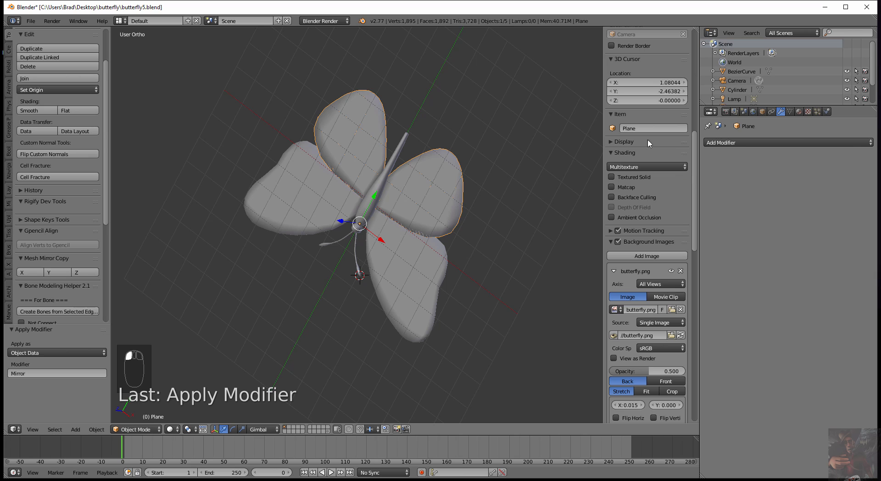
right_click(415, 290)
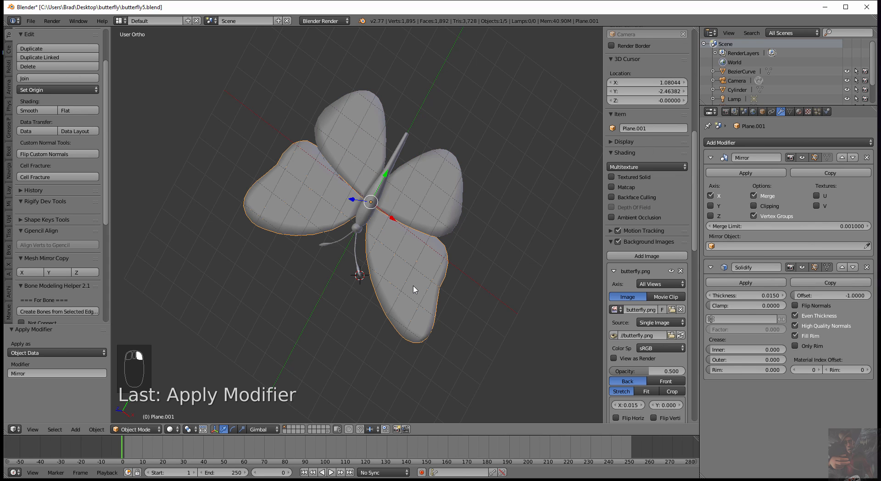
left_click(746, 283)
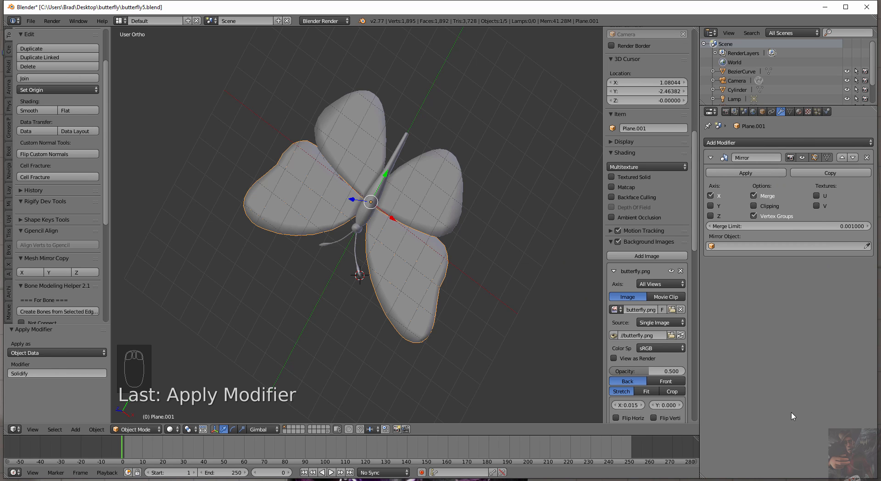
left_click(746, 173)
Step: Examine the meshes of the front and rear wings in Edit Mode to check both mirrored halves
middle_click_drag(309, 230, 413, 220)
key("Tab")
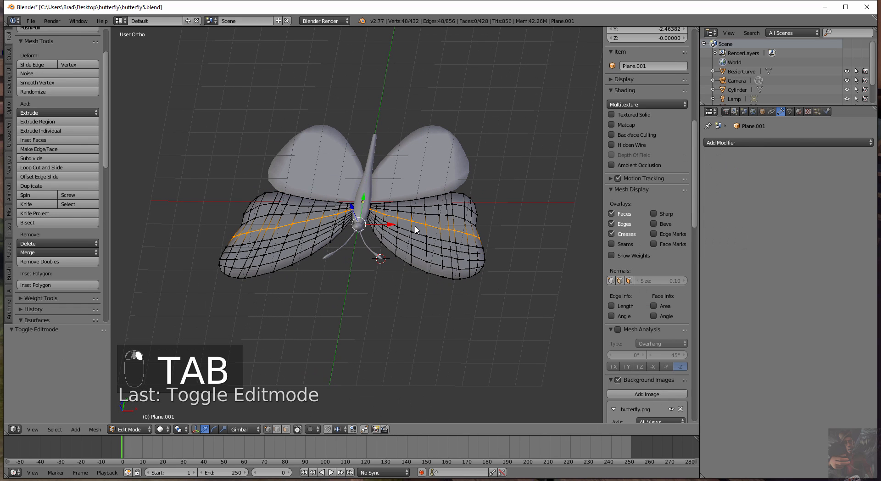
key("Tab")
right_click(417, 182)
key("Tab")
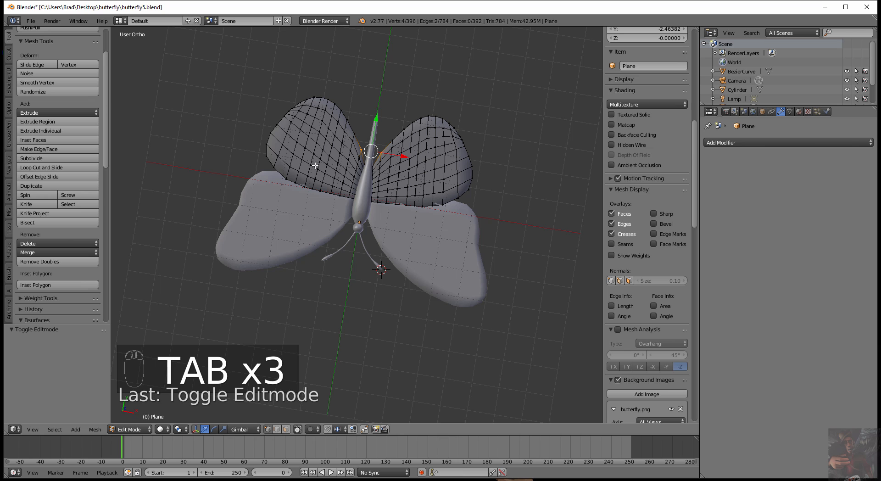
scroll(316, 166, "up", 5)
key("Tab")
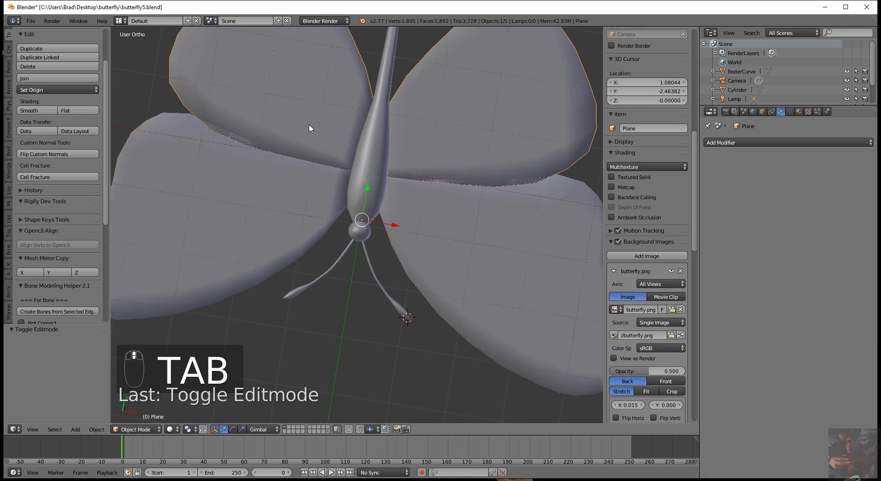
scroll(309, 129, "down", 5)
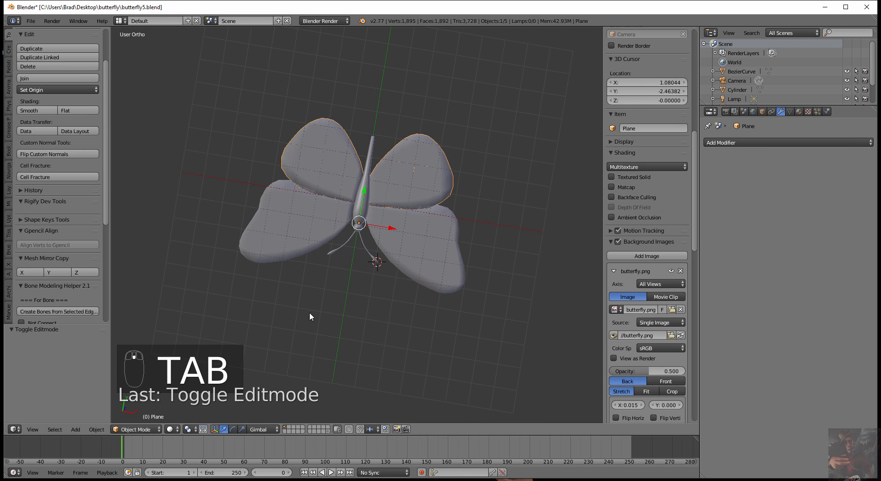
mouse_move(310, 314)
middle_mouse_down()
mouse_move(335, 102)
mouse_move(393, 42)
mouse_move(429, 92)
mouse_move(326, 189)
mouse_move(331, 302)
mouse_move(405, 349)
mouse_move(351, 345)
mouse_move(317, 324)
mouse_move(326, 321)
middle_mouse_up()
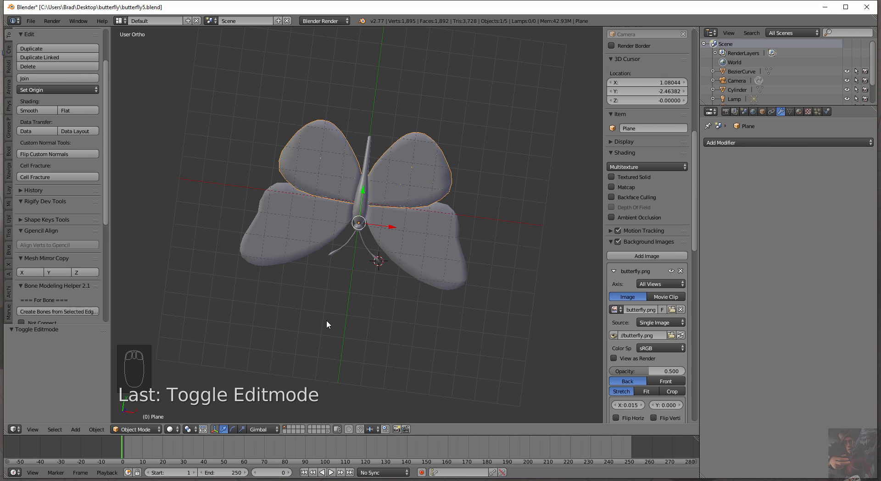
Step: Select all of the body cylinder's vertices in Edit Mode from the top view and remove doubles
key("KP_7")
scroll(327, 318, "up", 4)
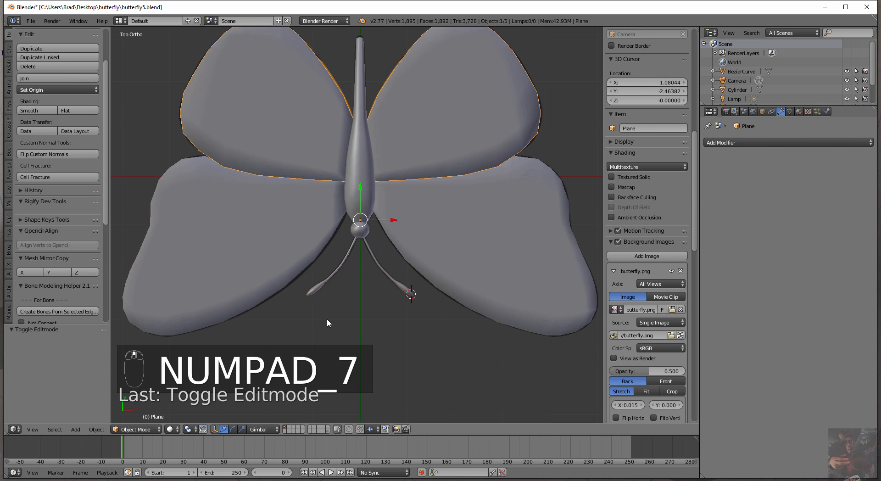
scroll(390, 348, "down", 4)
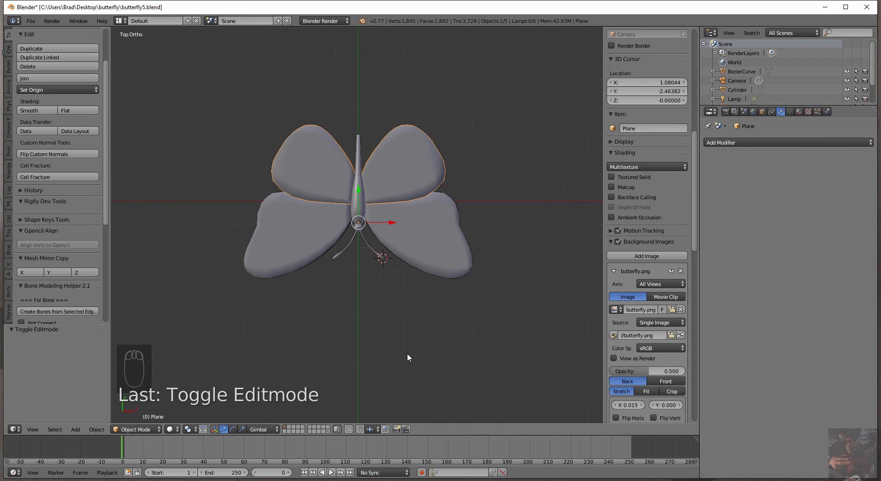
scroll(398, 354, "up", 4)
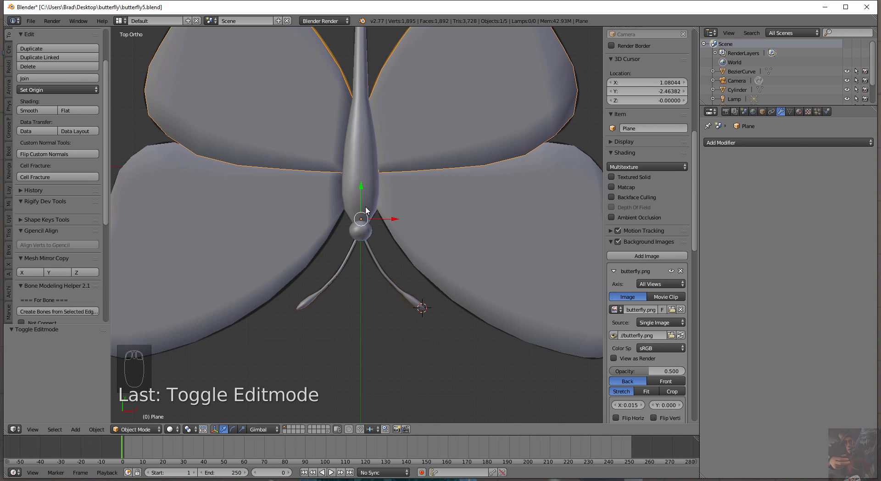
right_click(367, 170)
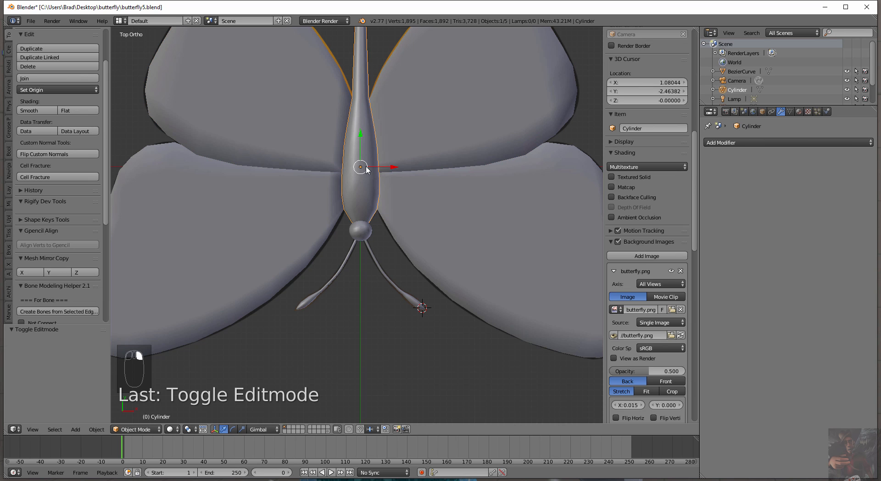
key("Tab")
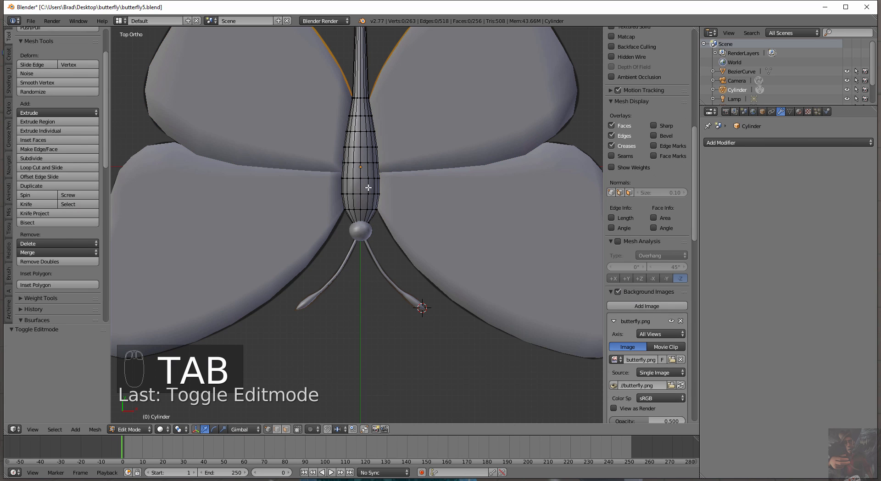
key("a")
key("a")
key("a")
key("a")
key("a")
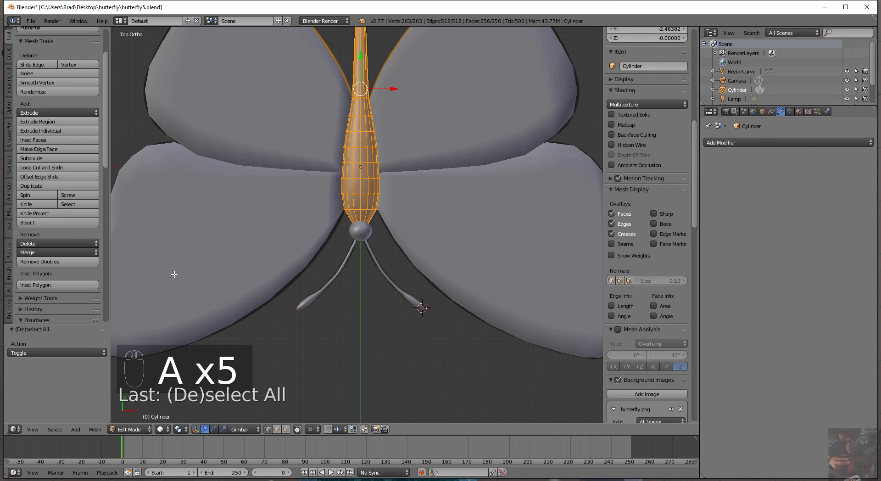
left_click(62, 262)
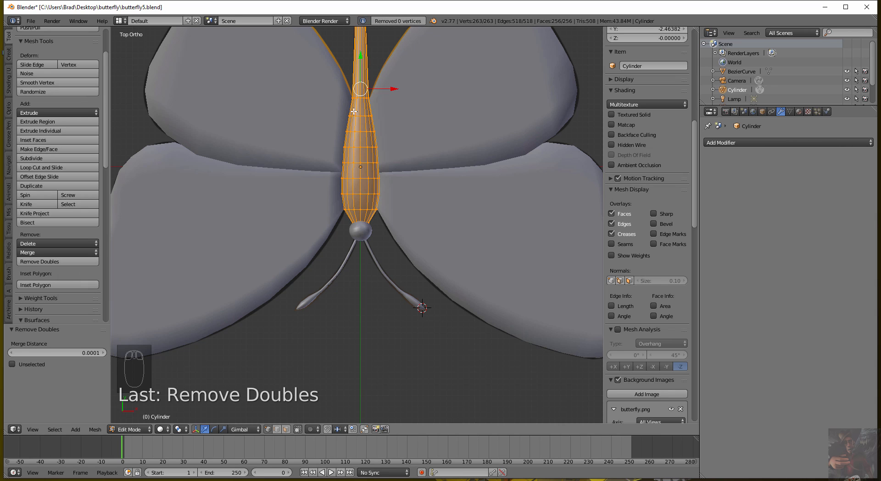
Step: Check the body's edge loops one by one from its thickest part towards the tail, returning to Object Mode
right_click(365, 178, "alt")
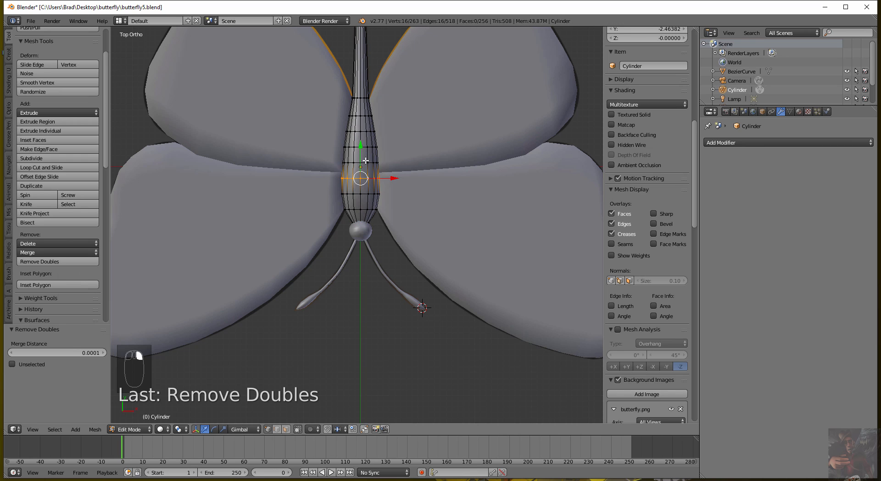
right_click(364, 162, "alt")
right_click(364, 147, "alt")
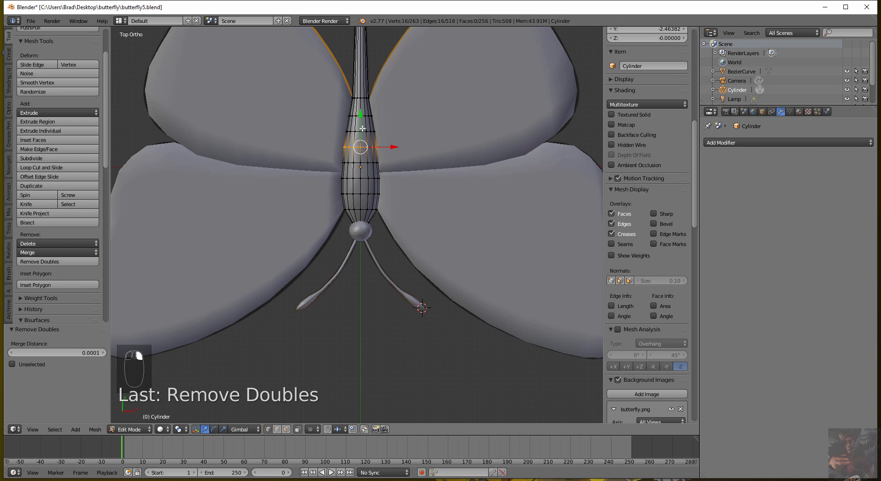
right_click(363, 129, "alt")
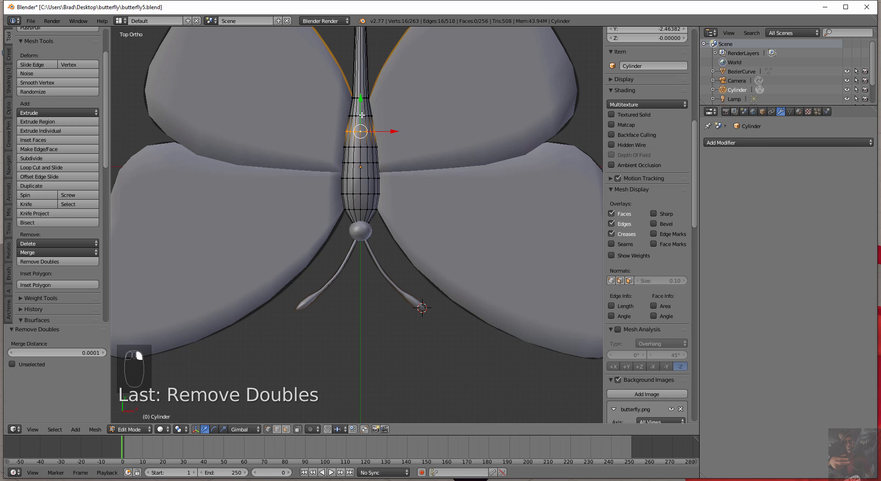
right_click(363, 115, "alt")
right_click(361, 98, "alt")
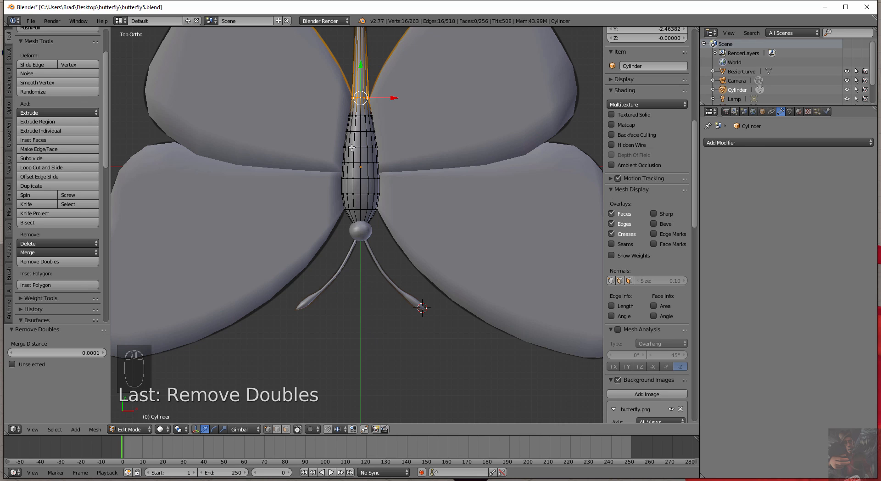
key("Tab")
Step: Select all vertices of the head sphere in Edit Mode, remove doubles, and return to Object Mode
right_click(360, 230)
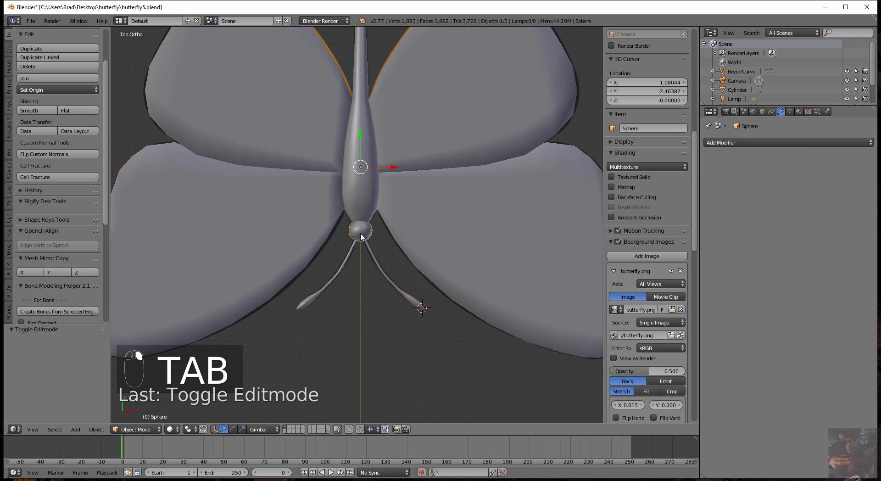
key("Tab")
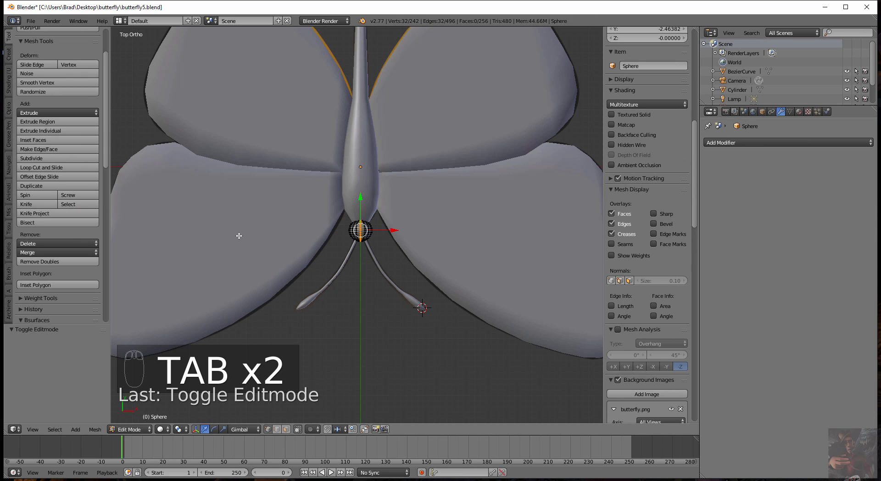
key("a")
key("a")
key("a")
key("a")
key("a")
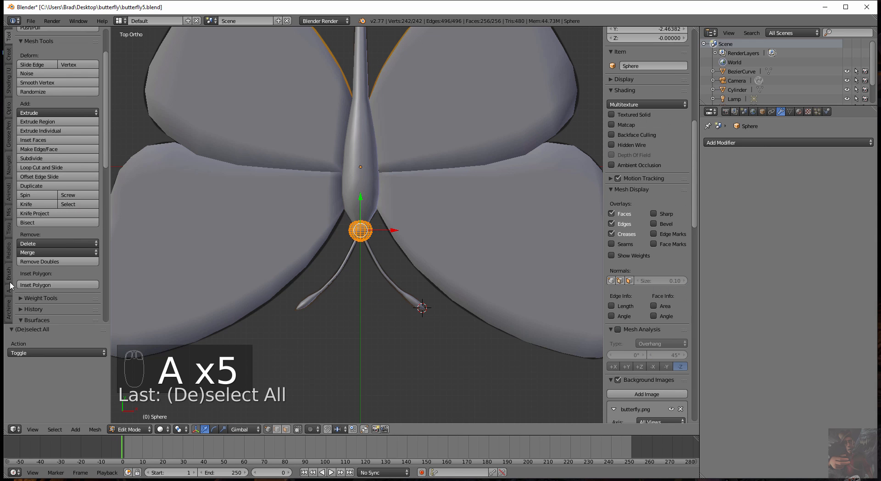
left_click(40, 262)
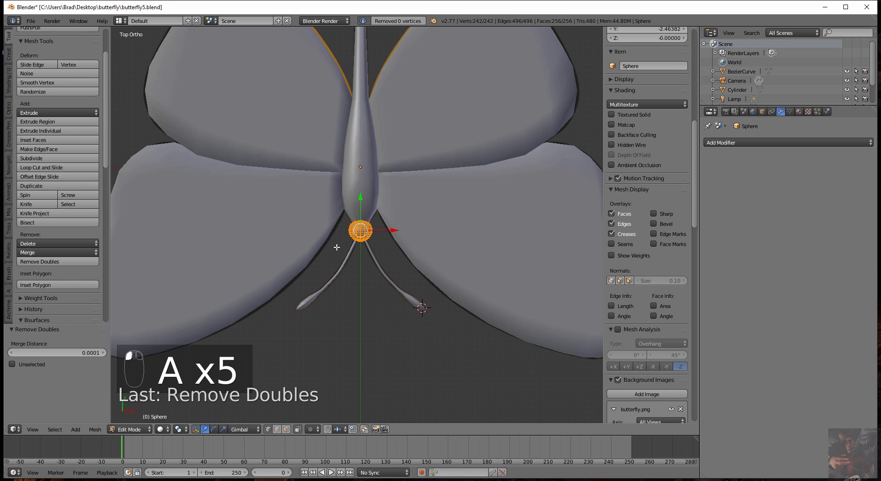
key("Tab")
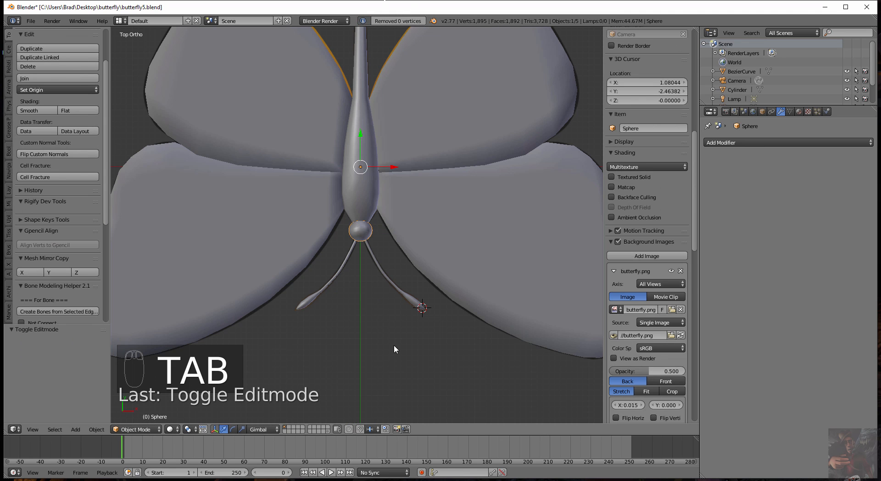
Step: Check the head sphere's horizontal and lengthwise edge loops in Edit Mode from the top view
key("Tab")
scroll(355, 296, "up", 7)
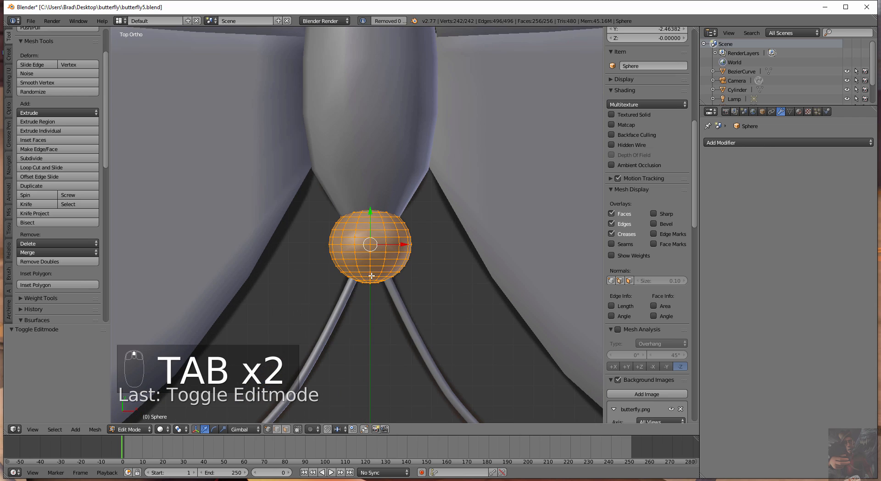
right_click(380, 252, "alt")
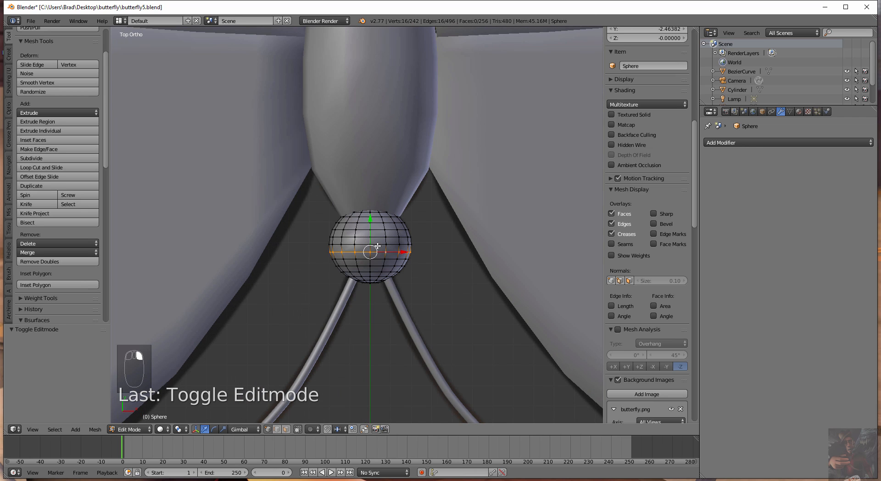
right_click(378, 243, "alt")
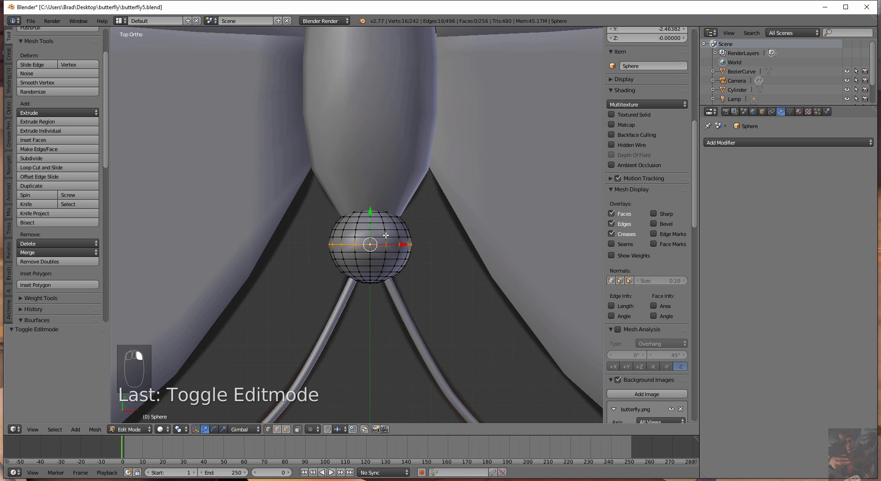
right_click(386, 235, "alt")
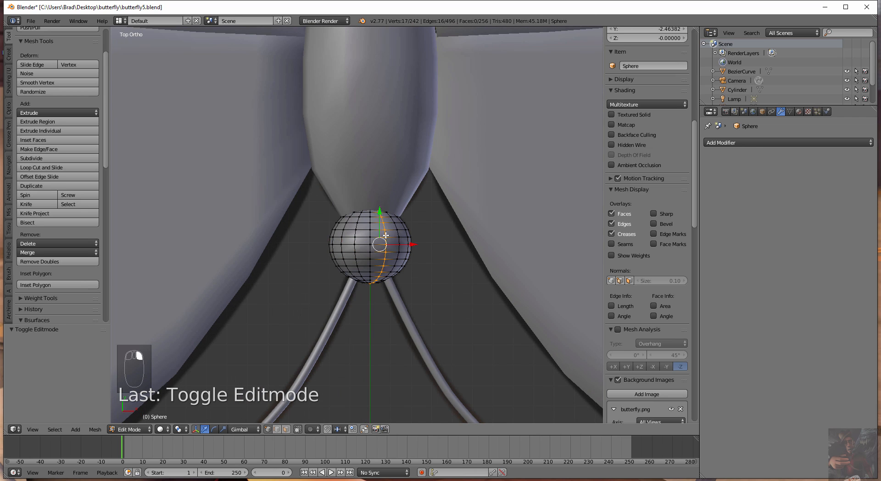
right_click(370, 256, "alt")
Step: Examine pairs of opposite edge loops through the head sphere's front pole between the antennae, then return to Object Mode
middle_click_drag(385, 345, 380, 55)
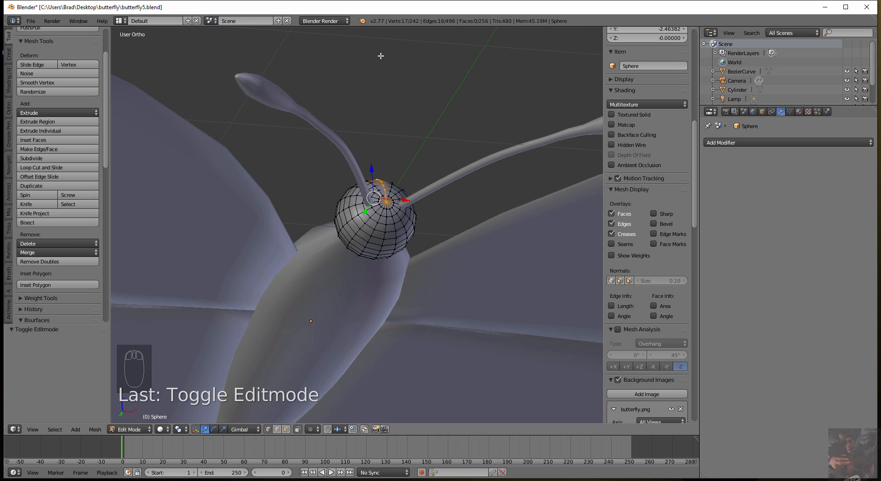
scroll(420, 255, "up", 3)
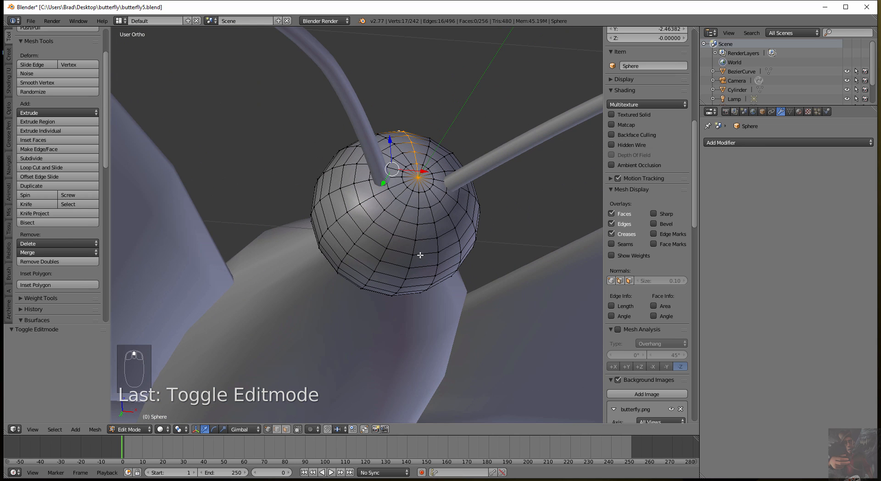
right_click(435, 232, "alt+shift")
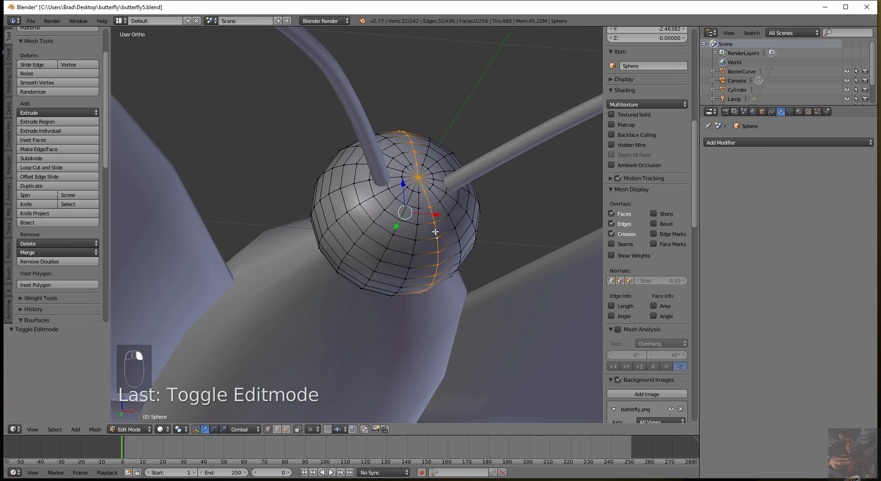
middle_click_drag(445, 288, 397, 328)
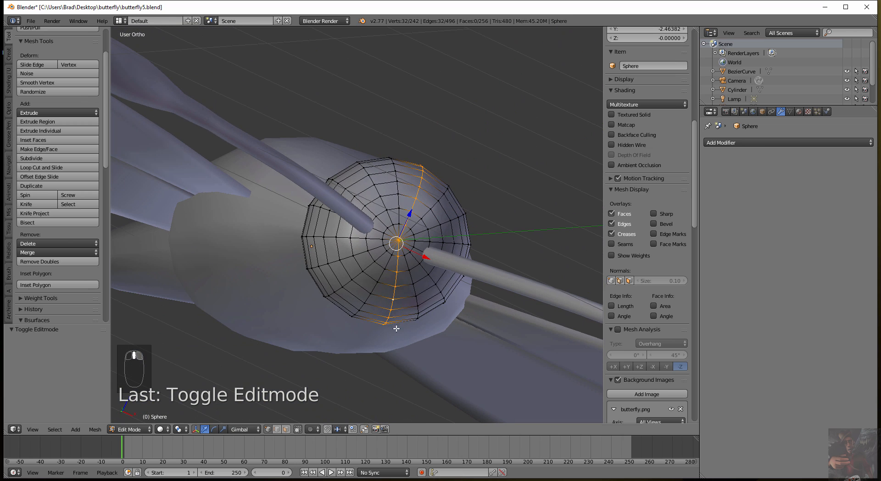
right_click(376, 286, "alt")
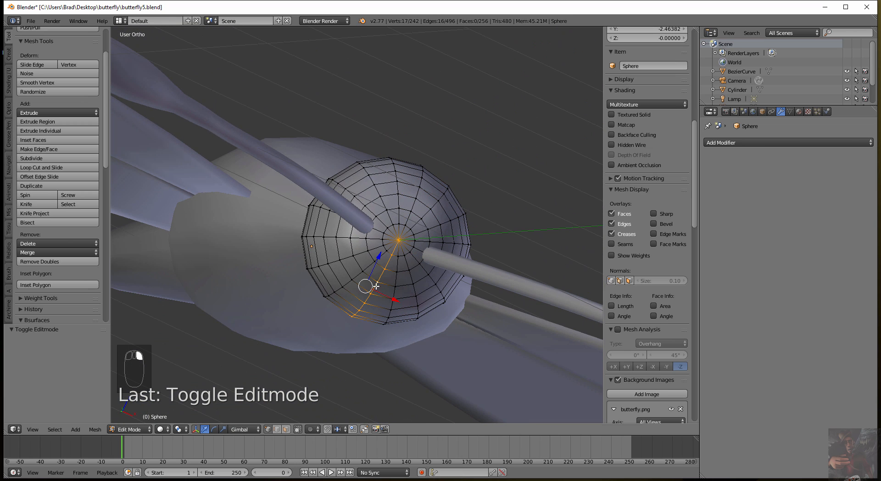
right_click(413, 214, "alt+shift")
middle_click_drag(394, 289, 363, 202)
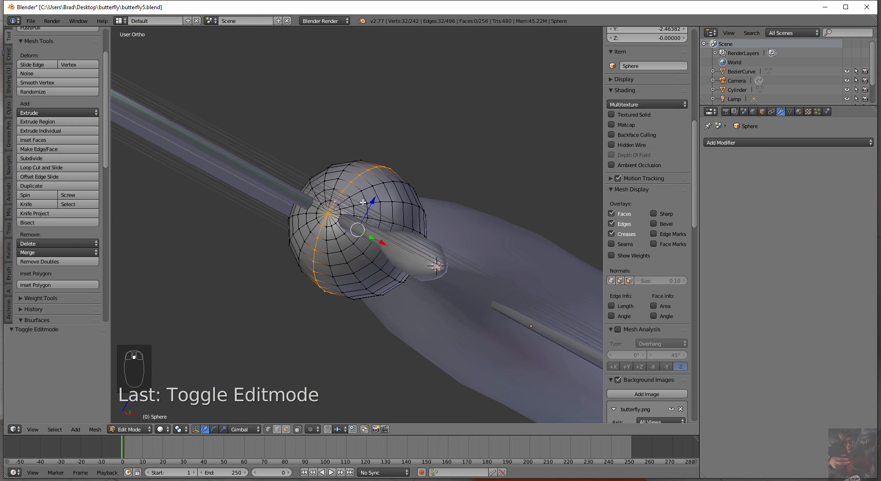
right_click(388, 202, "alt")
right_click(300, 213, "alt+shift")
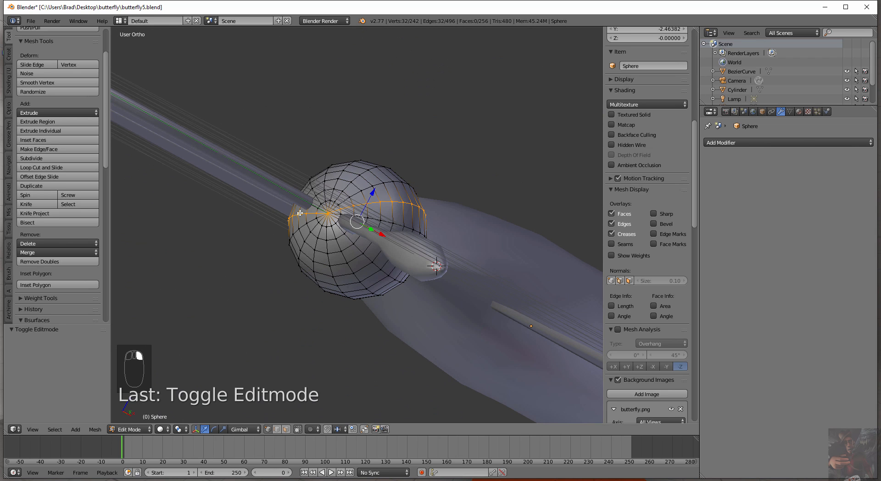
middle_click_drag(347, 250, 335, 258)
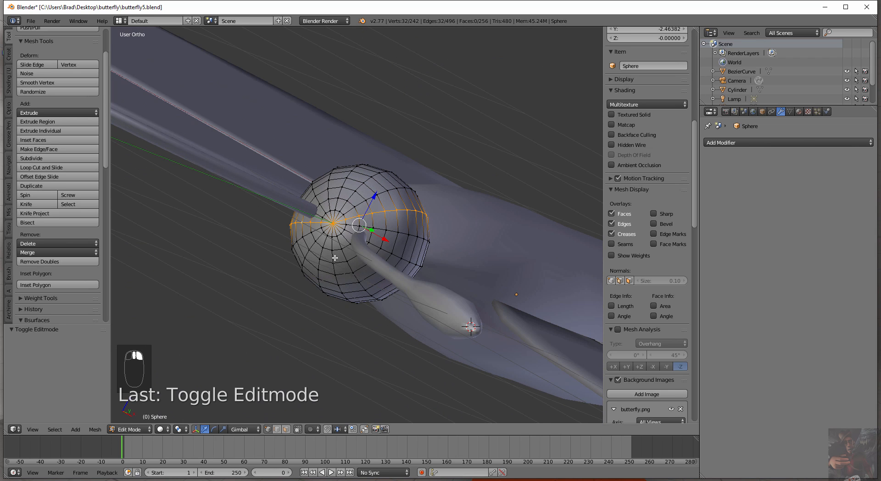
right_click(306, 235, "alt")
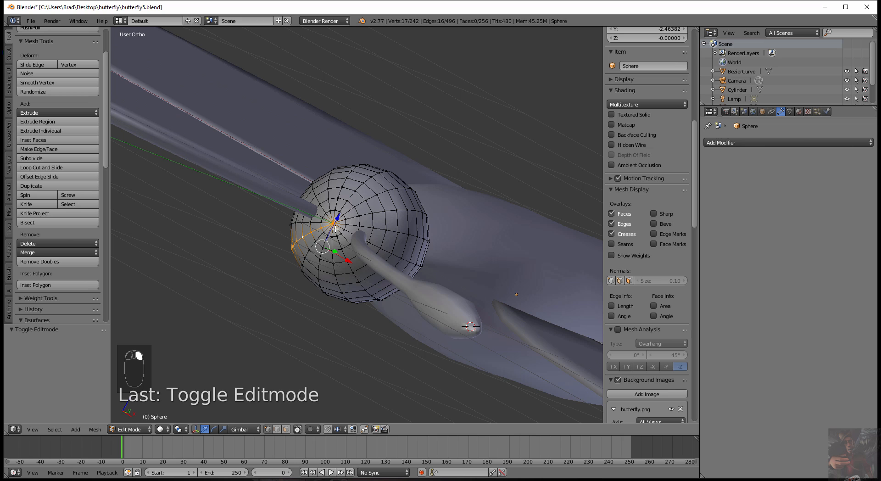
right_click(366, 215, "alt+shift")
middle_click_drag(296, 257, 306, 361)
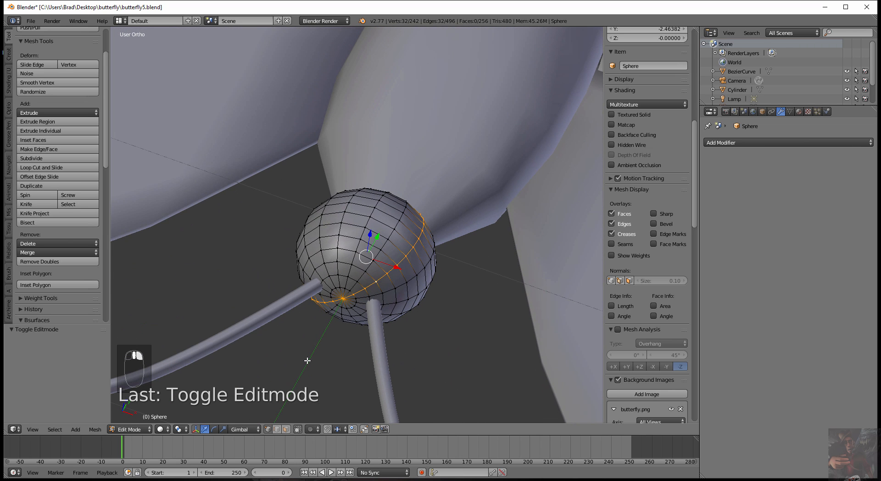
scroll(315, 321, "down", 8)
middle_click_drag(317, 318, 365, 272)
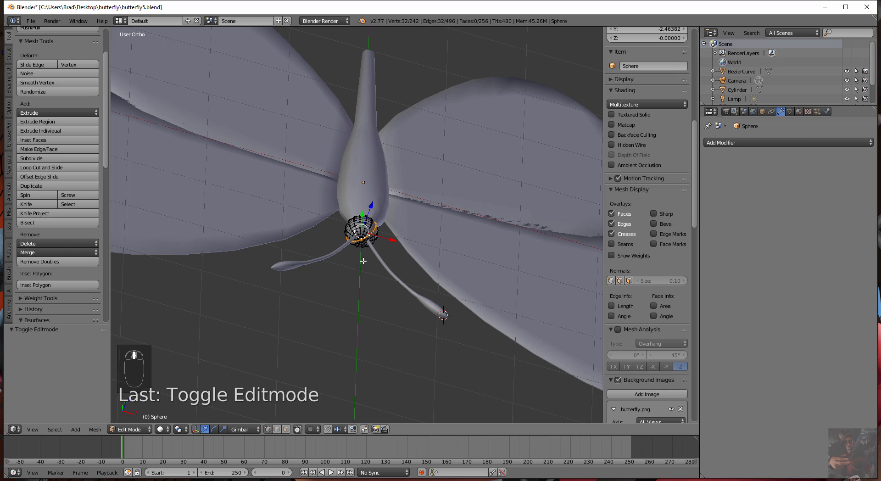
key("Tab")
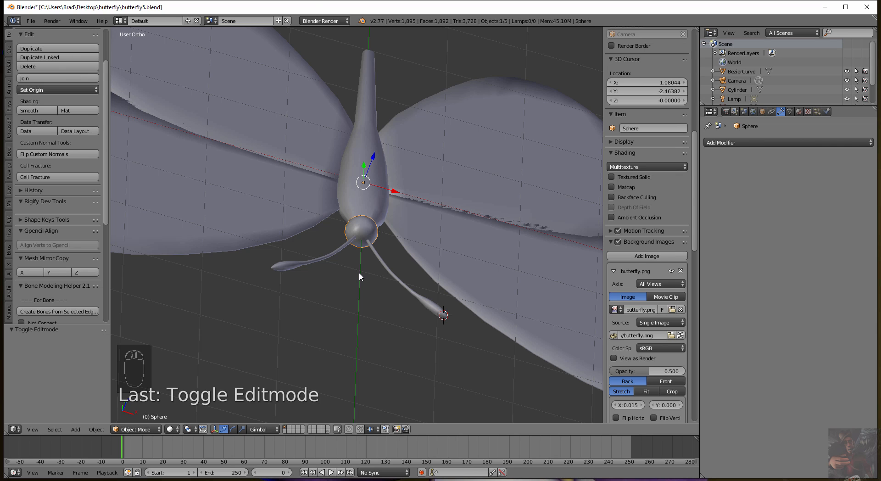
Step: Show the model in wireframe over the reference image from the top and select all of the head sphere's vertices in Edit Mode
scroll(246, 163, "down", 4)
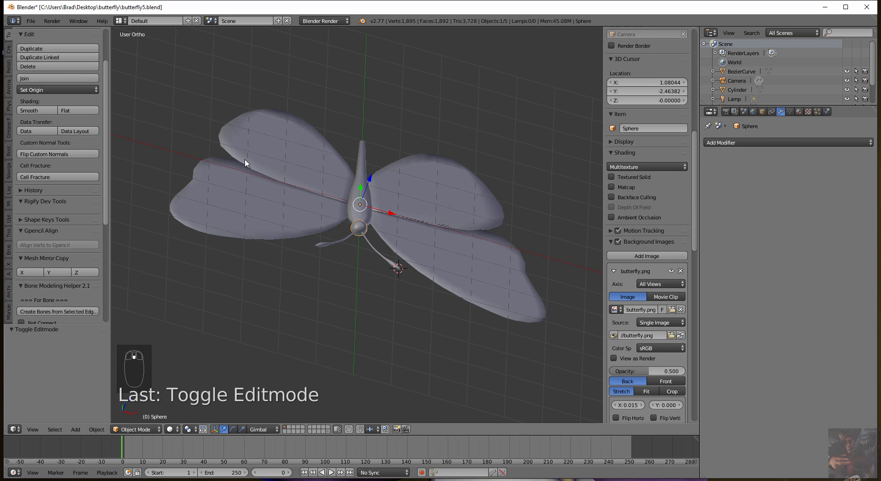
key("KP_7")
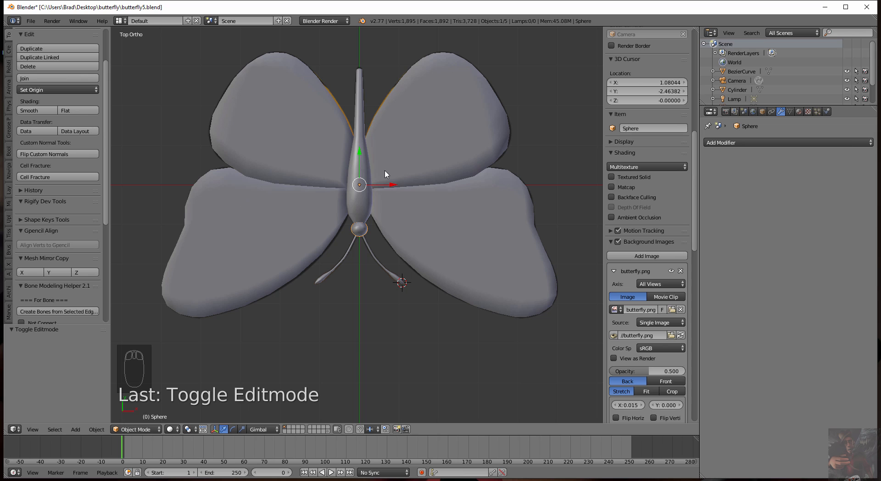
key("z")
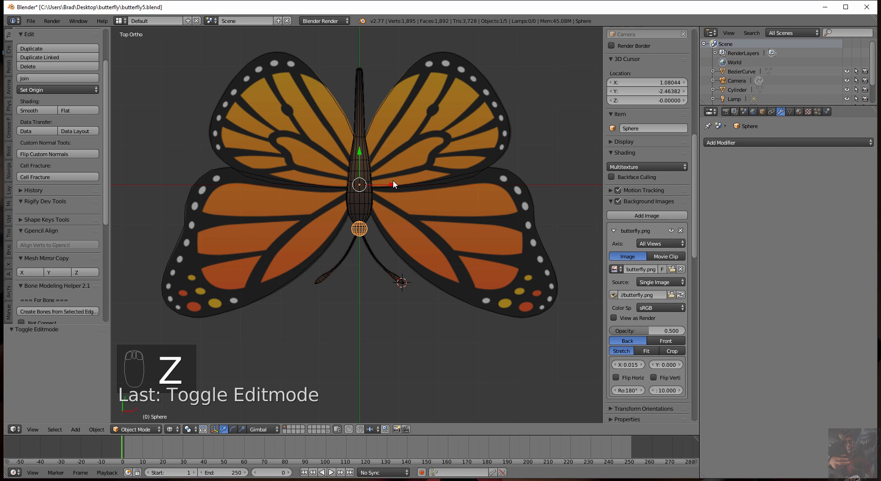
key("Tab")
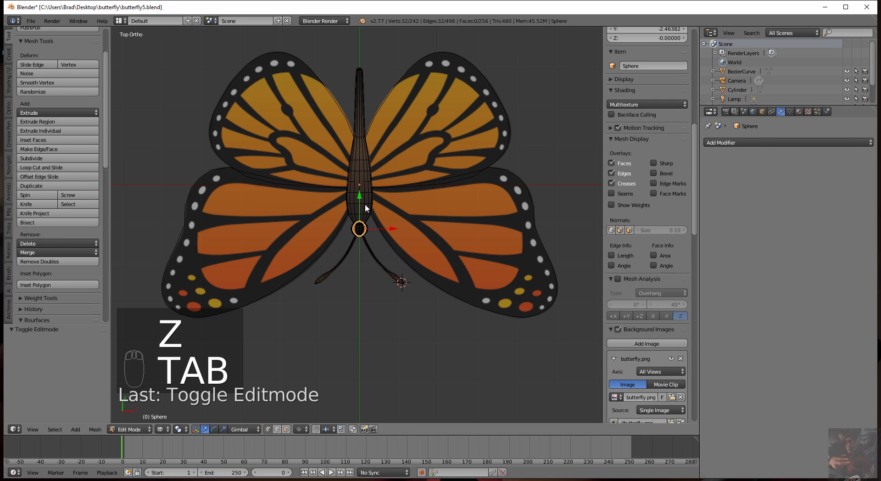
scroll(366, 208, "up", 10)
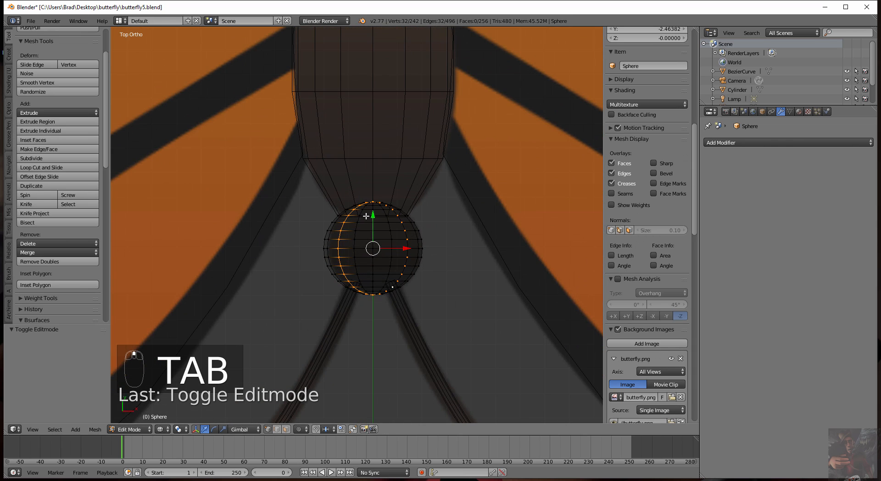
scroll(366, 216, "up", 2)
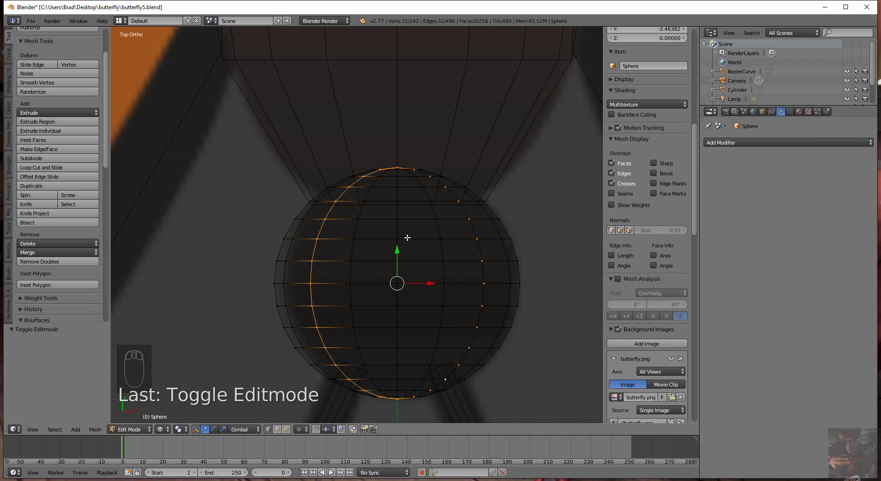
key("a")
key("a")
key("a")
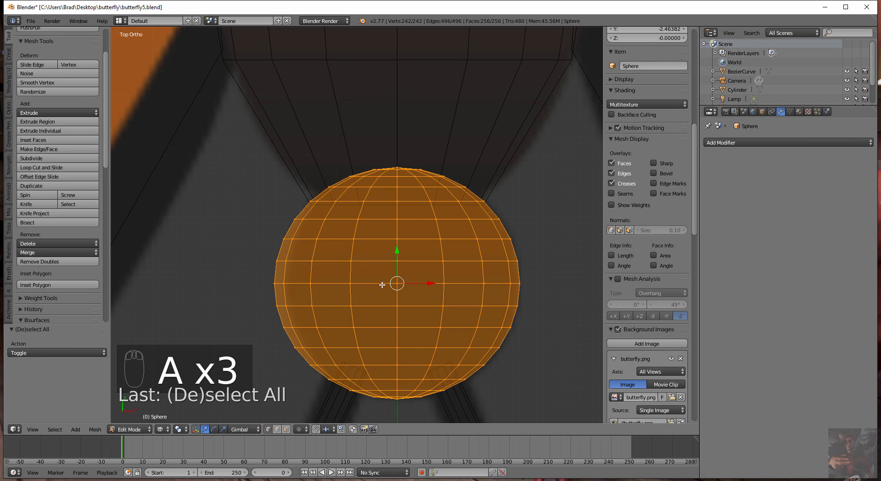
scroll(394, 382, "down", 1)
middle_click_drag(394, 382, 366, 340, "shift")
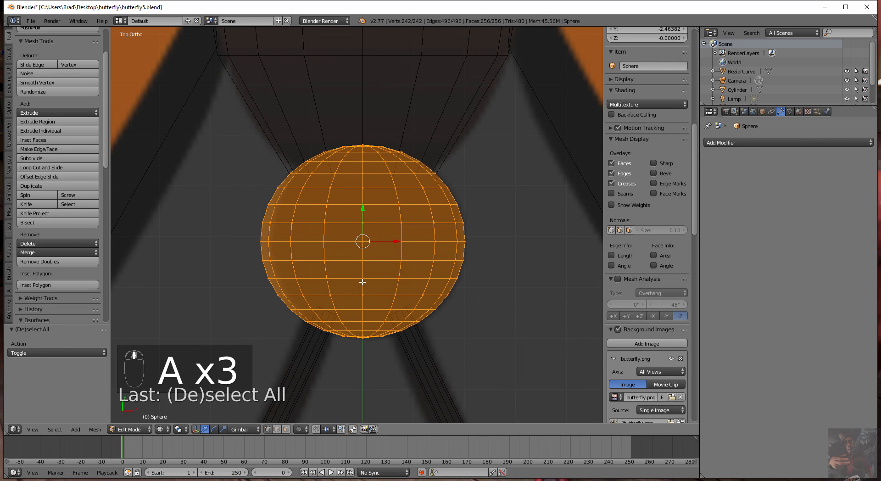
scroll(363, 282, "up", 2)
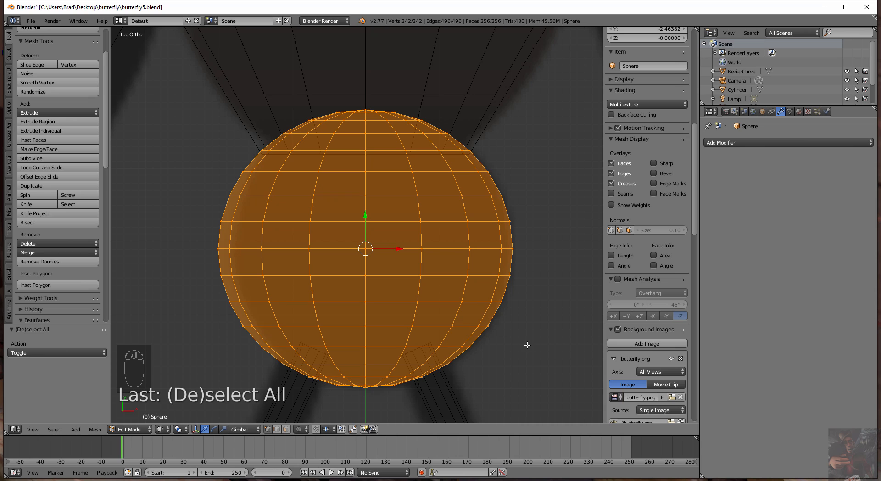
Step: Scale the head sphere's mesh to 0.949 and move it 0.006 along the X axis
key("s")
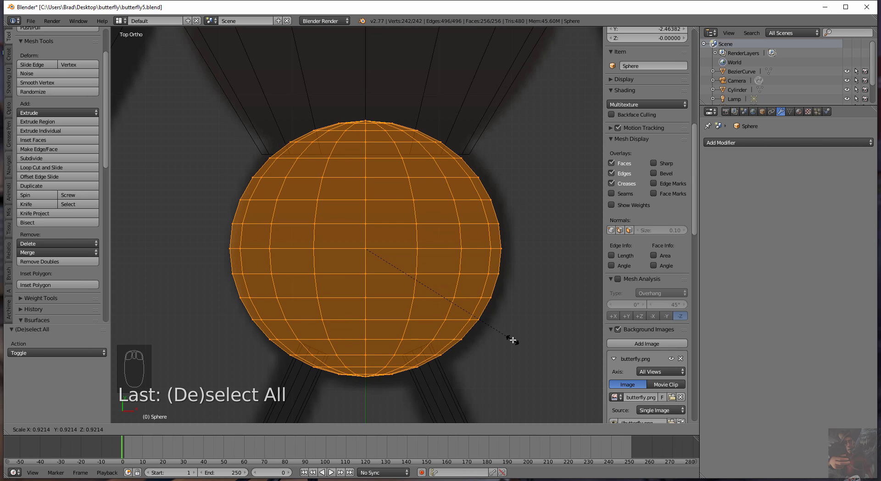
left_click(515, 346)
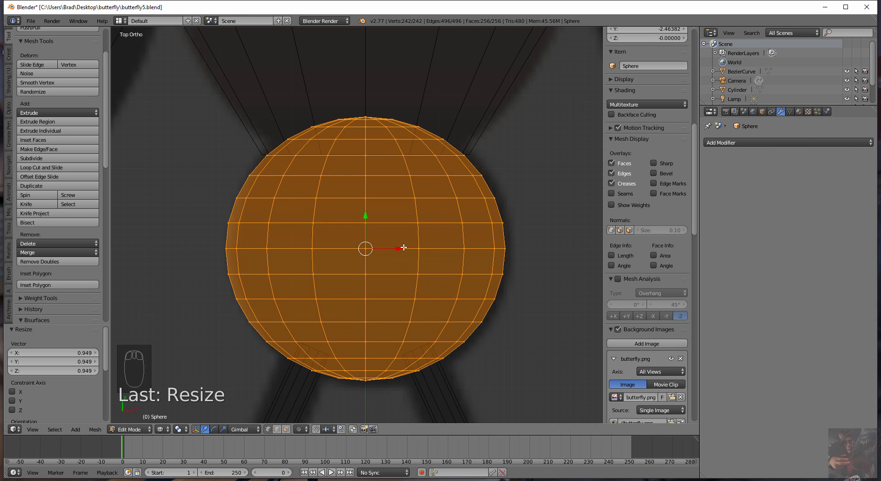
left_click_drag(404, 248, 406, 249)
scroll(400, 237, "up", 2)
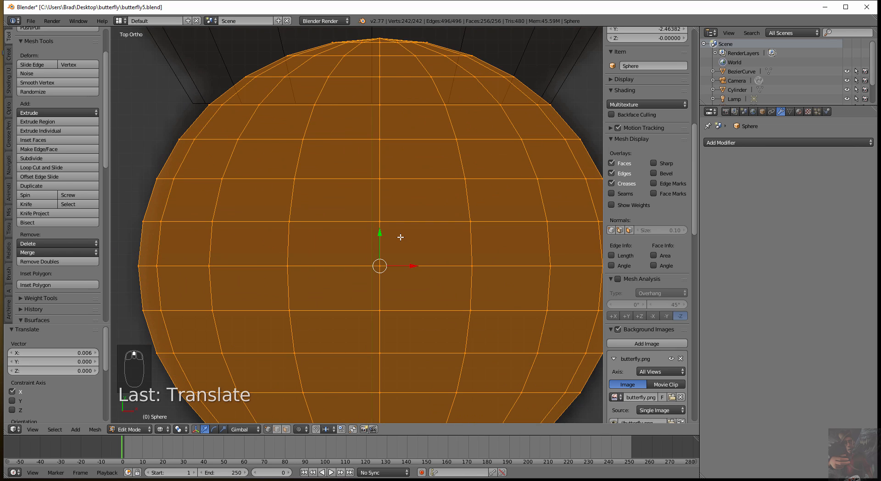
Step: Leave the head sphere's Edit Mode, then select the body cylinder and enter Edit Mode on it
scroll(401, 237, "down", 7)
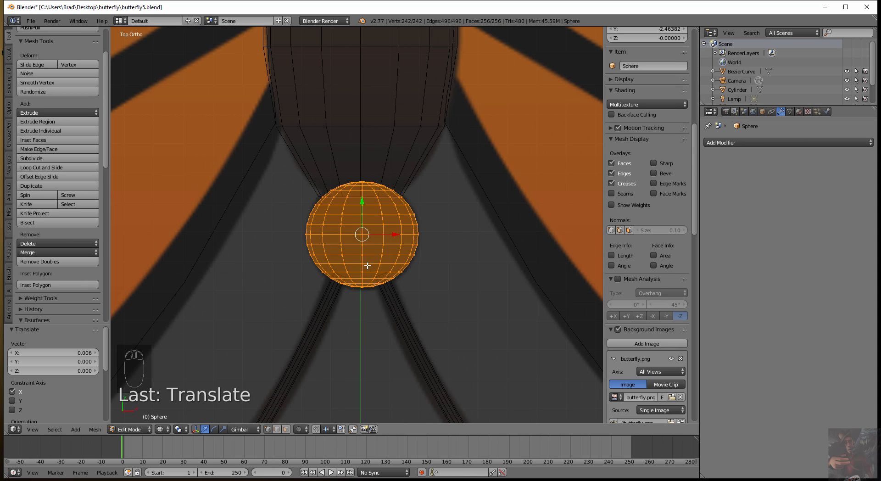
middle_click_drag(384, 335, 352, 110, "shift")
middle_click_drag(344, 237, 355, 75, "shift")
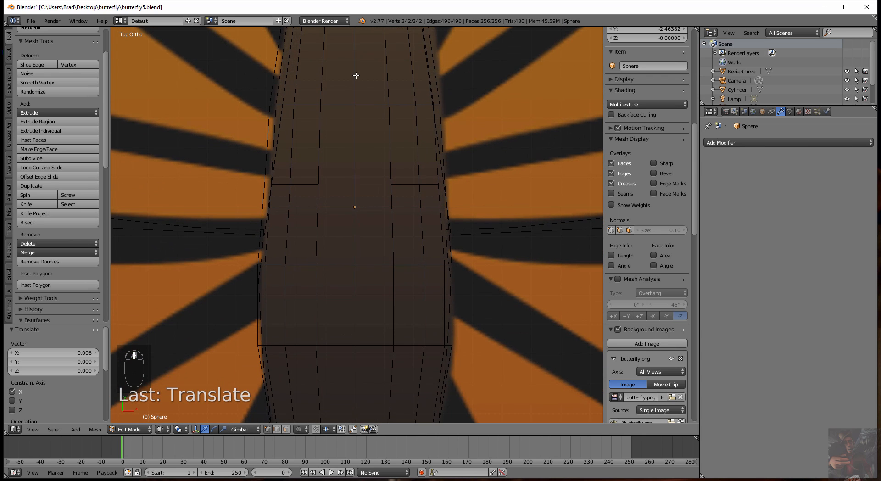
scroll(308, 138, "down", 3)
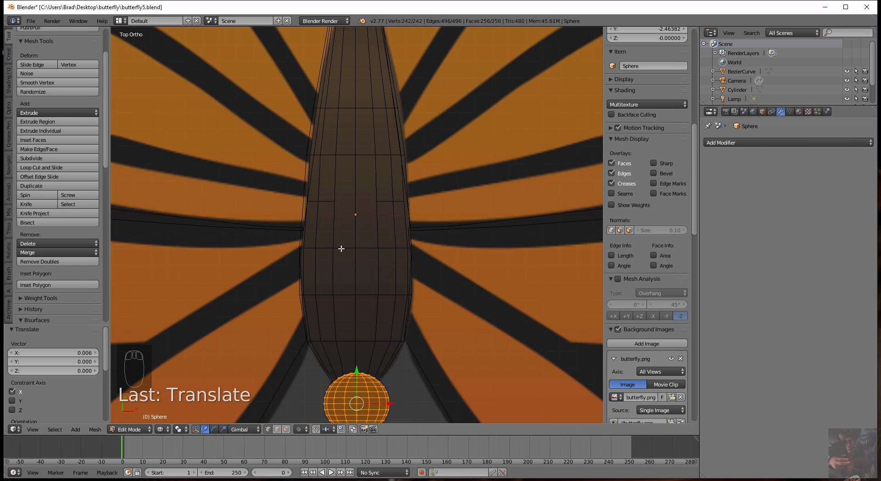
middle_click_drag(358, 315, 360, 233, "shift")
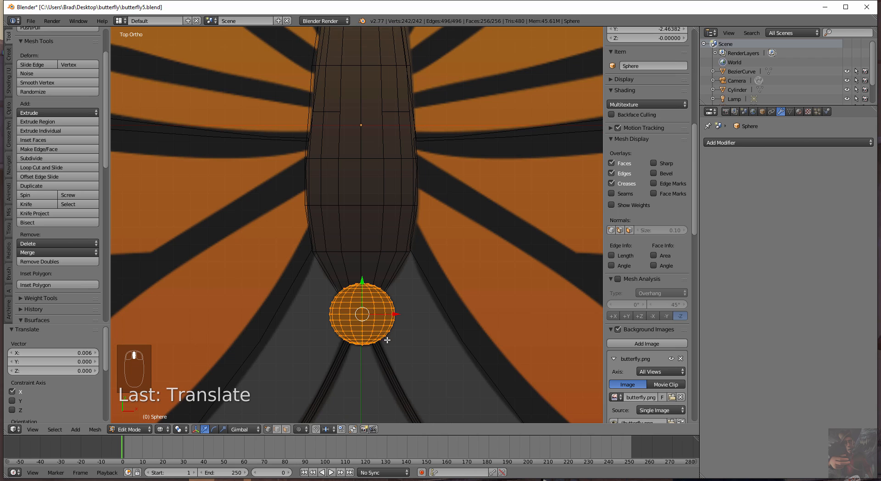
scroll(383, 330, "up", 5)
key("Tab")
right_click(377, 292)
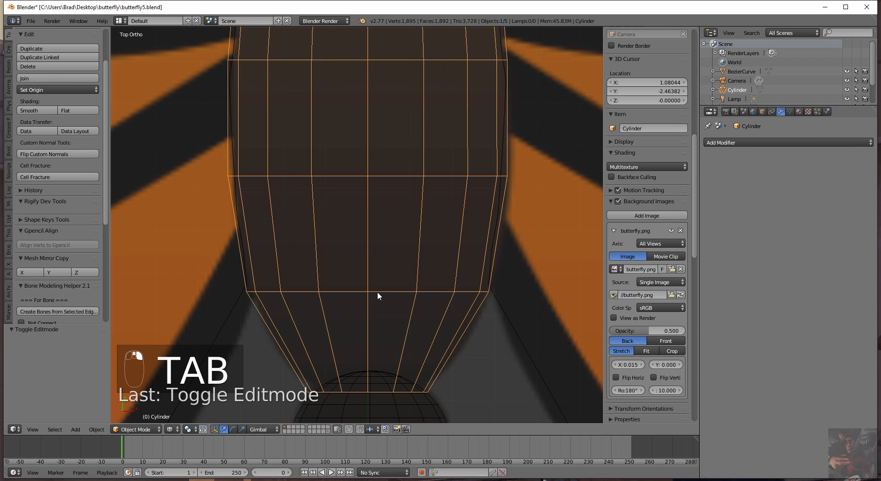
key("Tab")
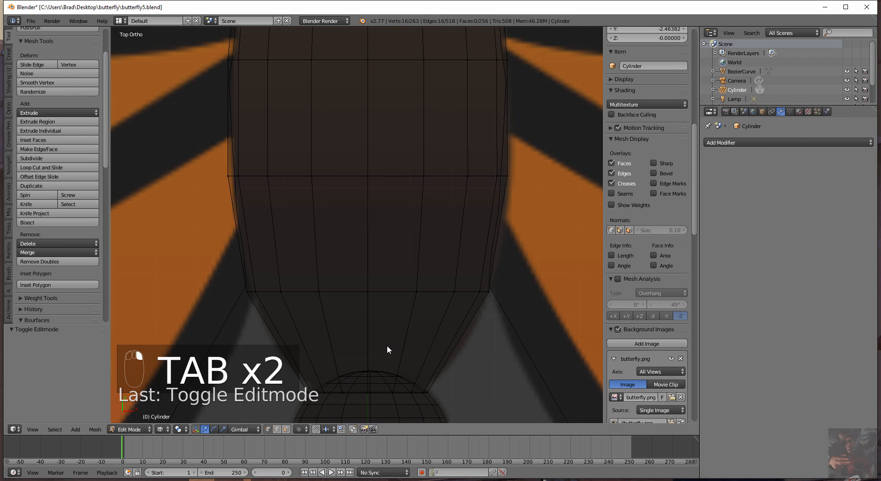
Step: Select the body's end edge loop at the head and scale it to 0.841
right_click(379, 392, "alt")
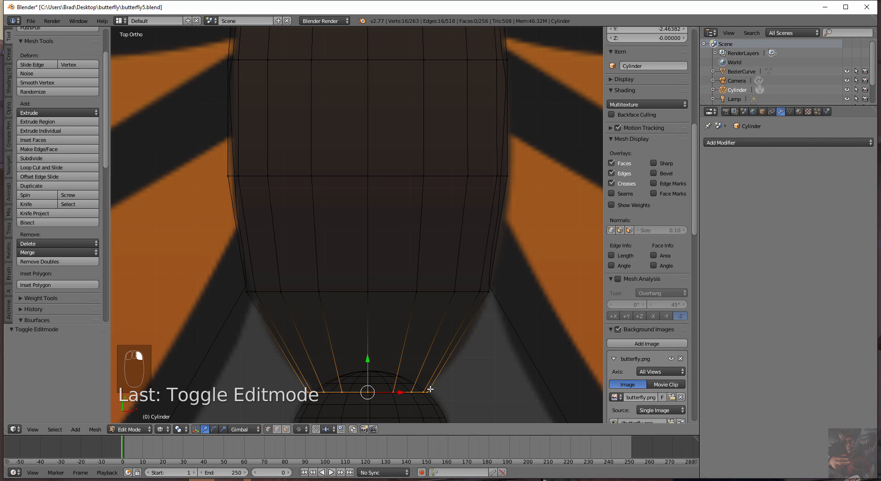
middle_click_drag(429, 392, 434, 265, "shift")
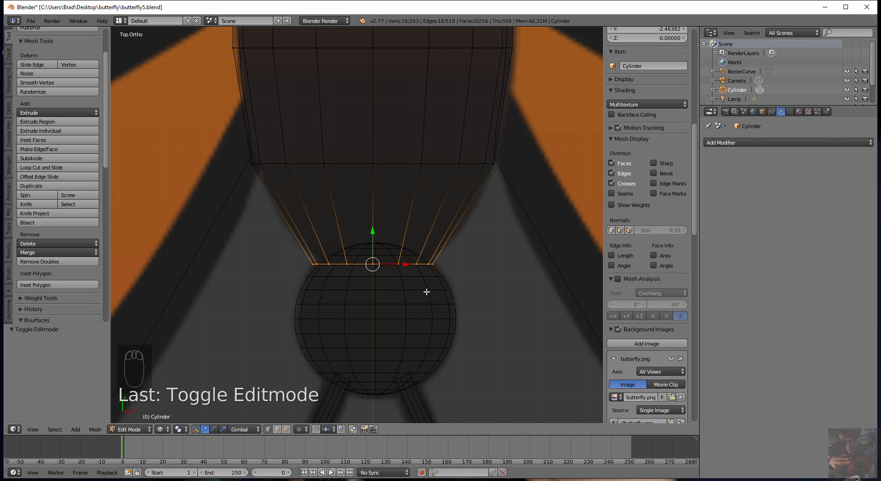
key("s")
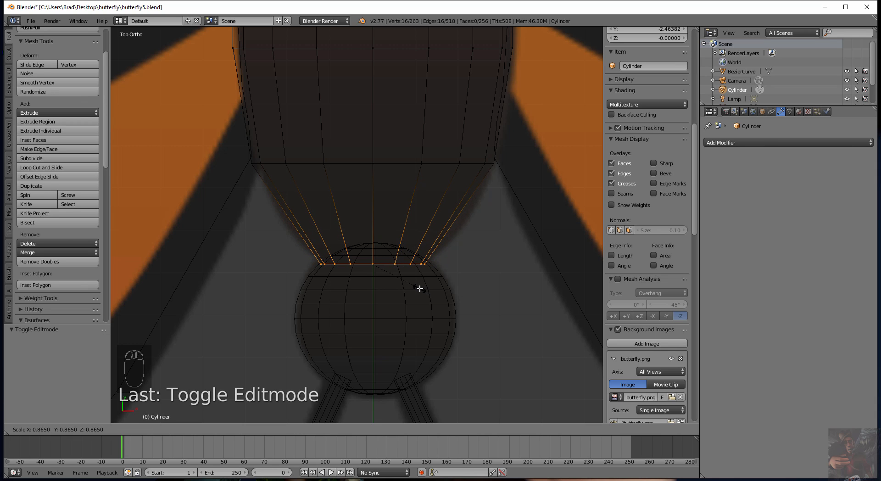
left_click(418, 287)
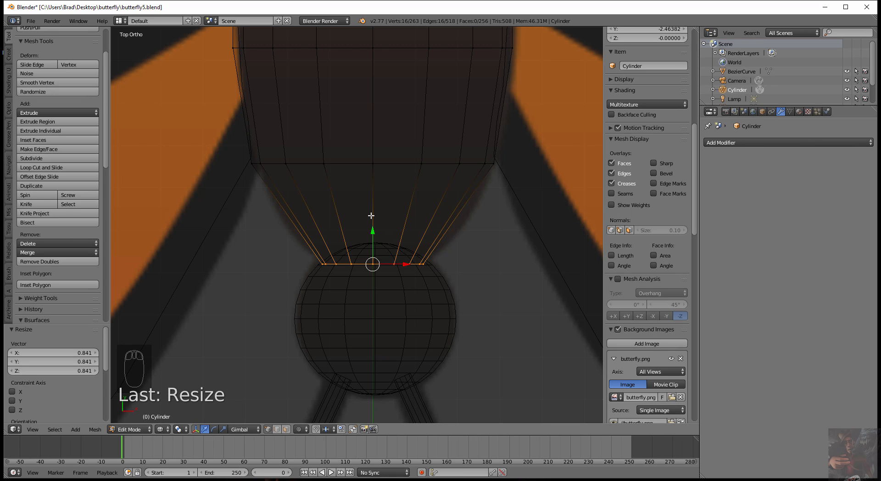
Step: Add a centred loop cut in the body segment next to the head and scale the new loop to 1.053
key("ctrl+r")
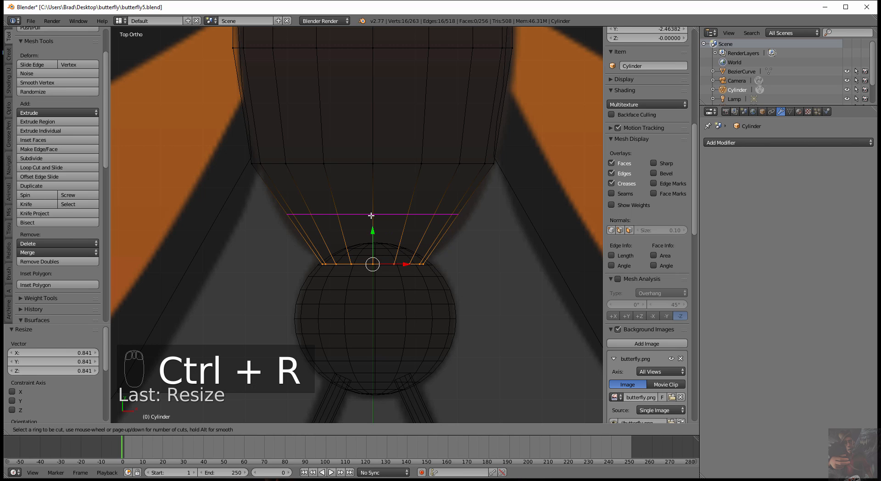
left_click(371, 215)
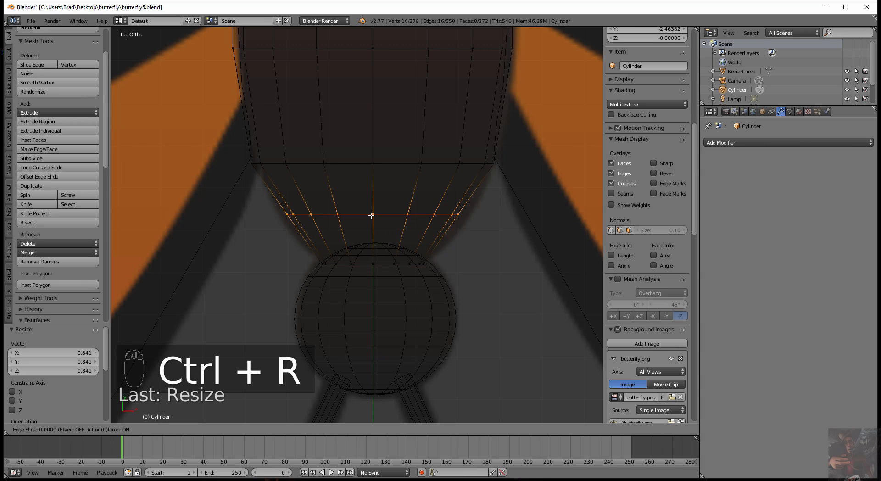
left_click(371, 215)
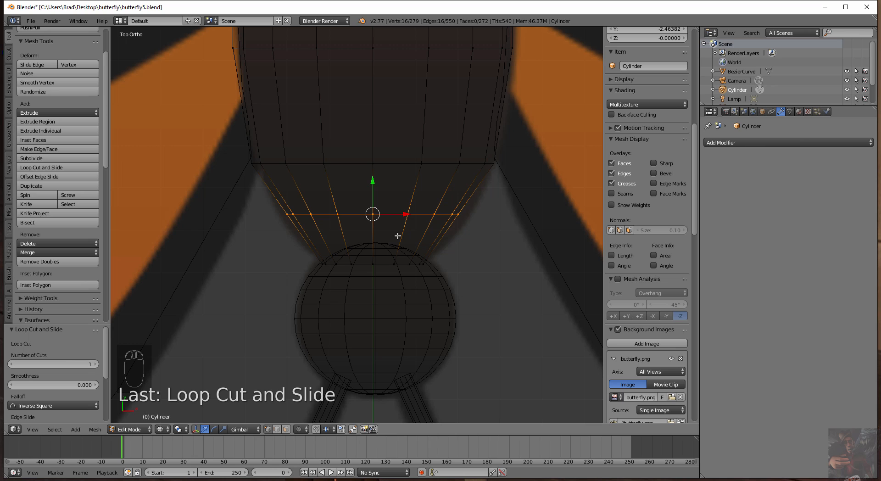
key("s")
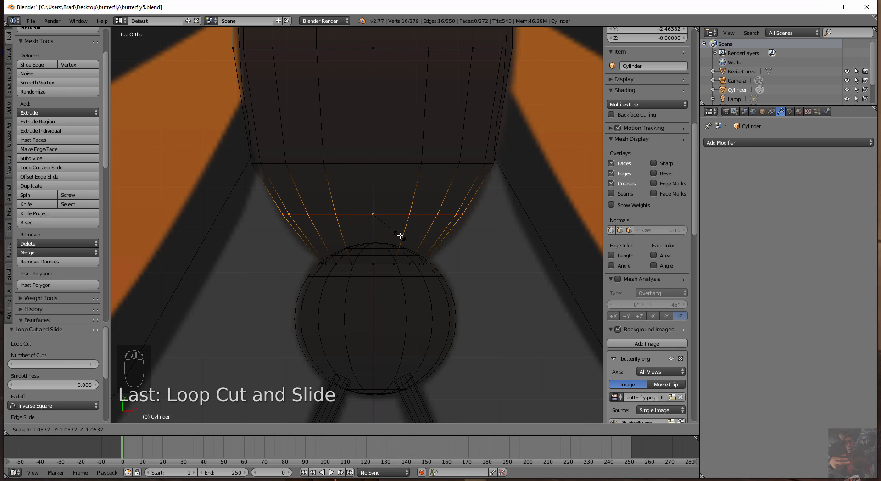
left_click(400, 236)
Step: Scale the next two body edge loops behind the new cut to 0.948 and 0.965 to fit the reference
middle_click_drag(346, 191, 346, 238, "shift")
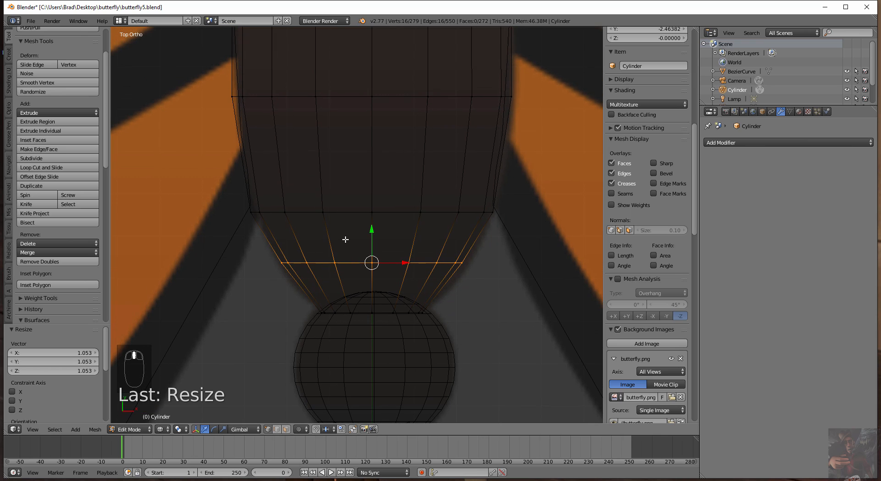
right_click(349, 212, "alt")
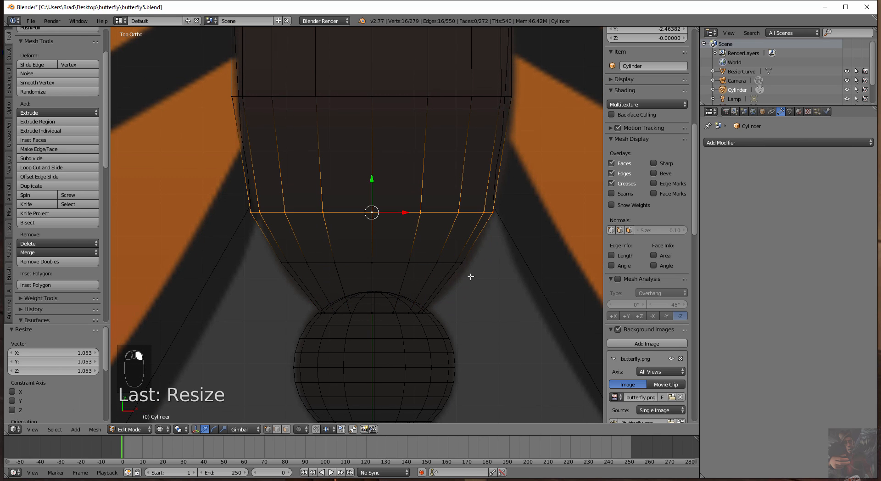
key("s")
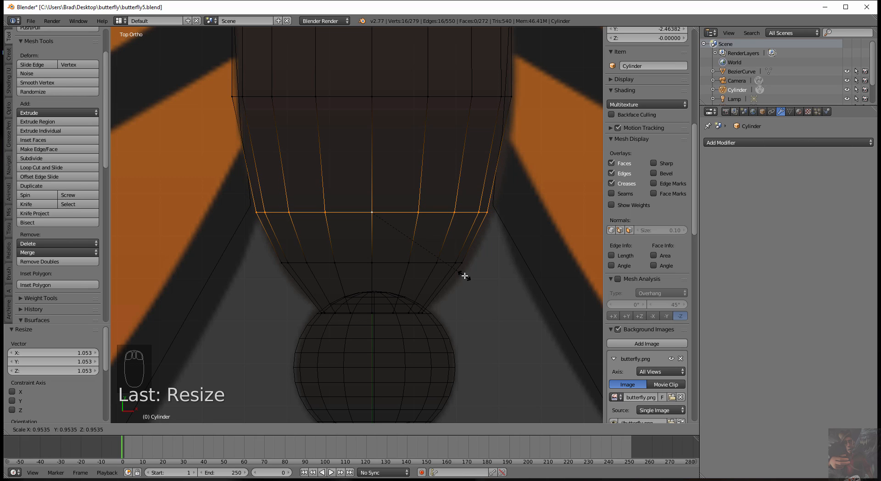
left_click(465, 275)
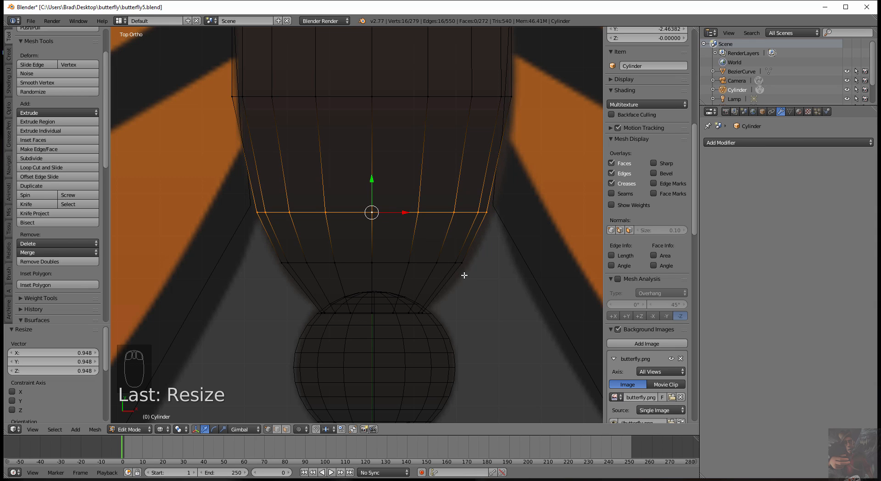
middle_click_drag(457, 235, 449, 315, "shift")
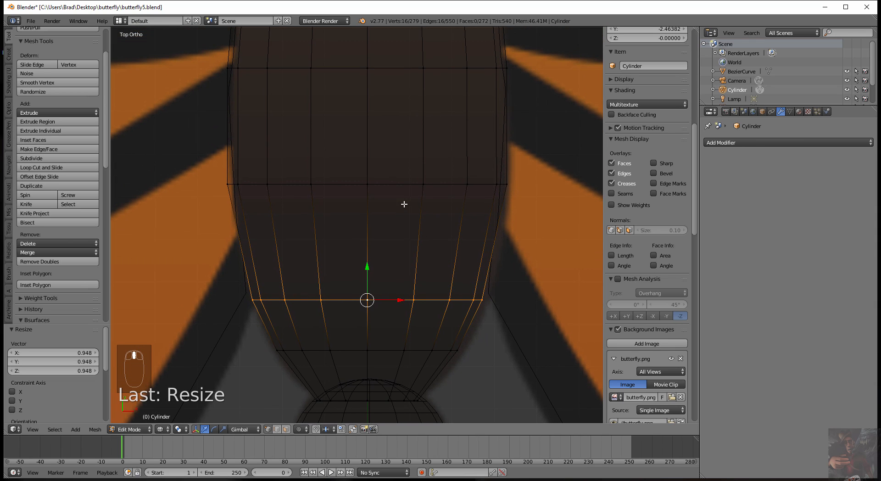
right_click(395, 185, "alt")
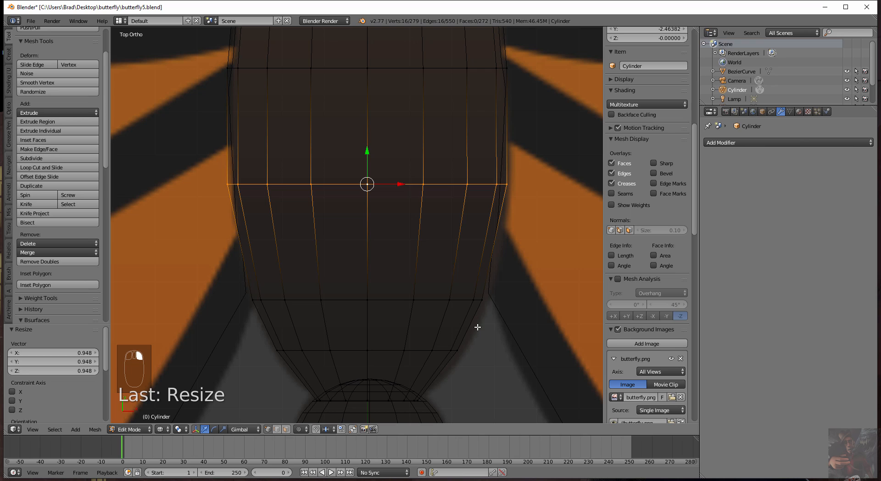
key("s")
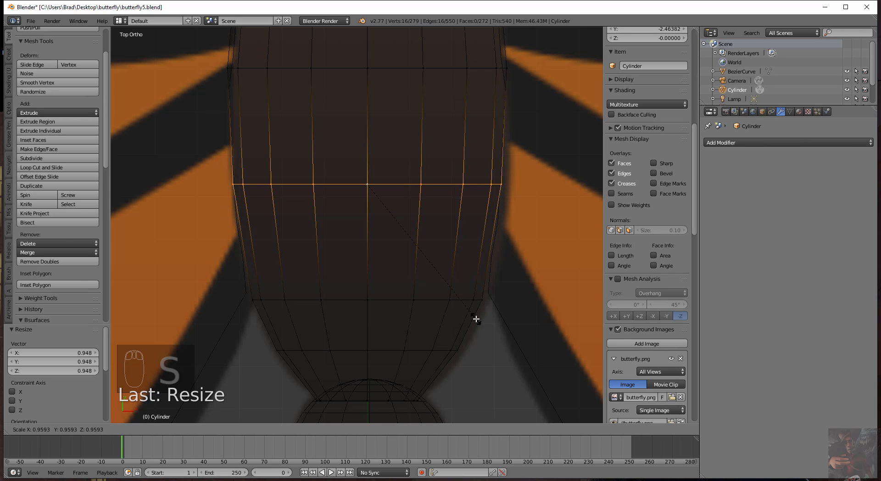
left_click(478, 319)
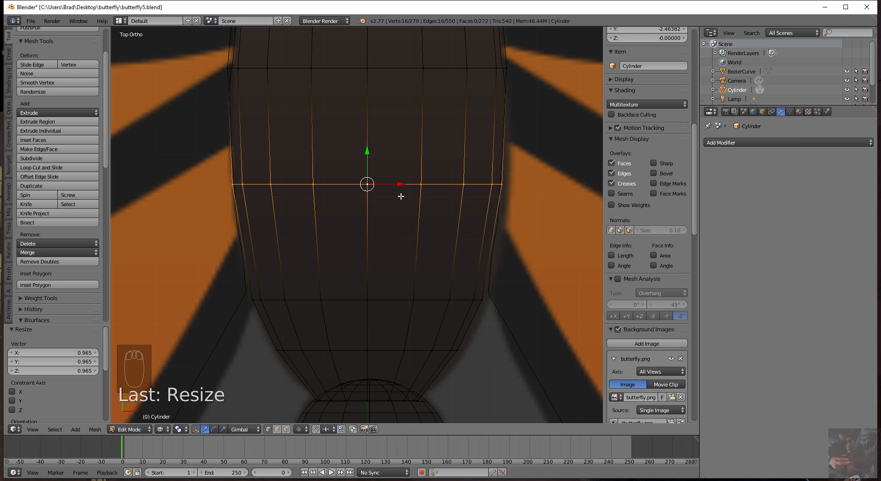
Step: Scale the two edge loops on either side of the body's origin to 0.962 and 0.937, working toward the tail
middle_click_drag(400, 216, 404, 367, "shift")
right_click(378, 220, "alt")
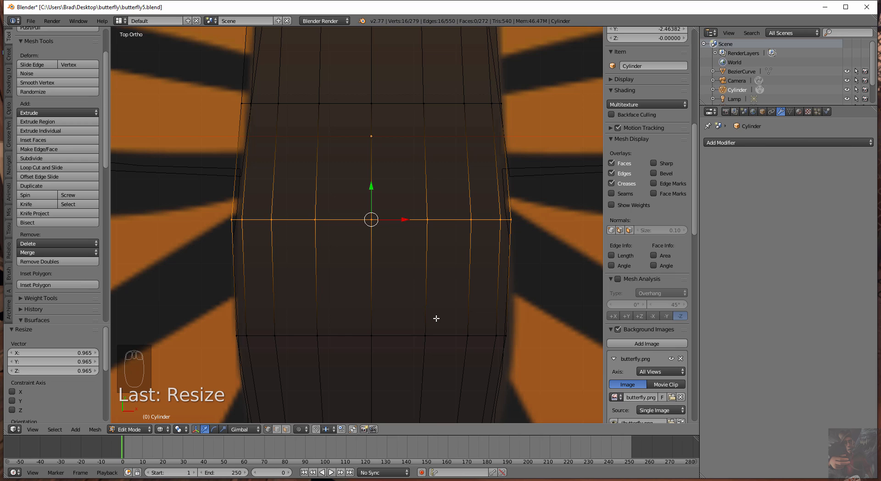
key("s")
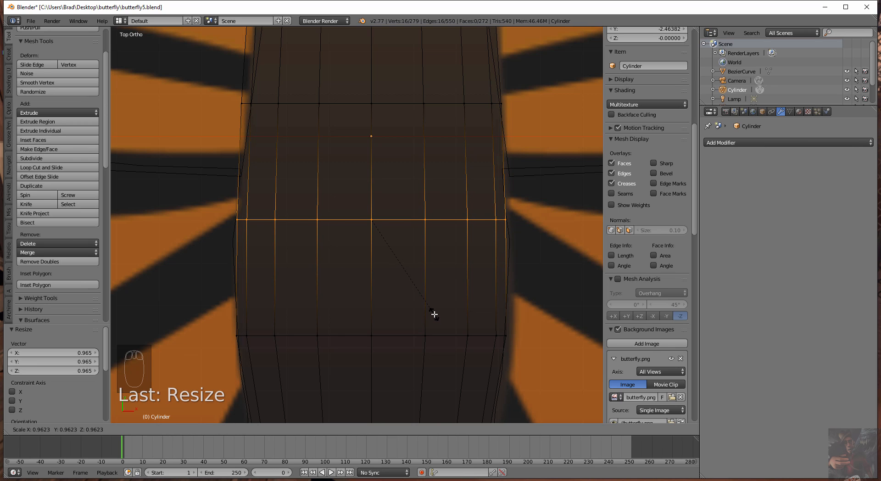
left_click(434, 315)
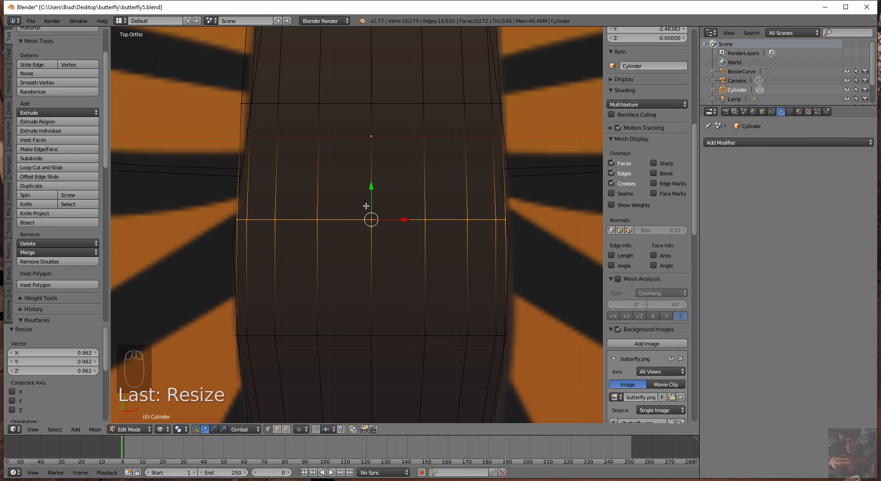
scroll(365, 206, "up", 6, "shift")
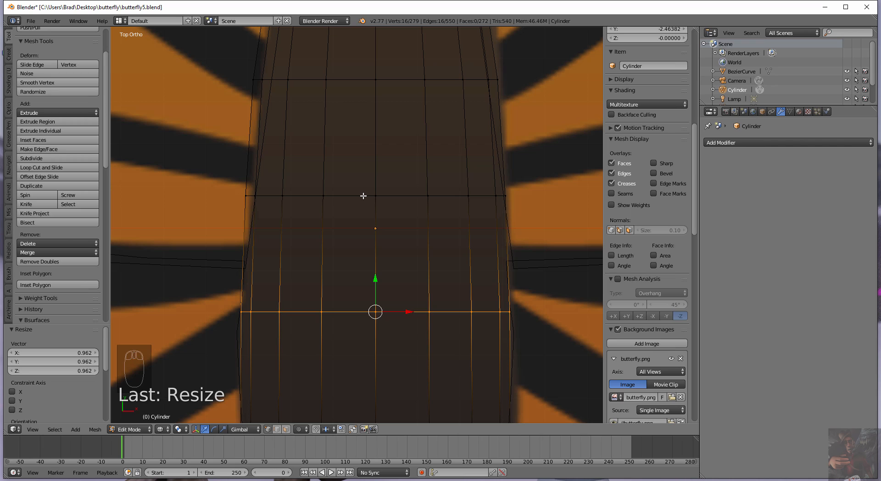
right_click(364, 196, "alt")
key("s")
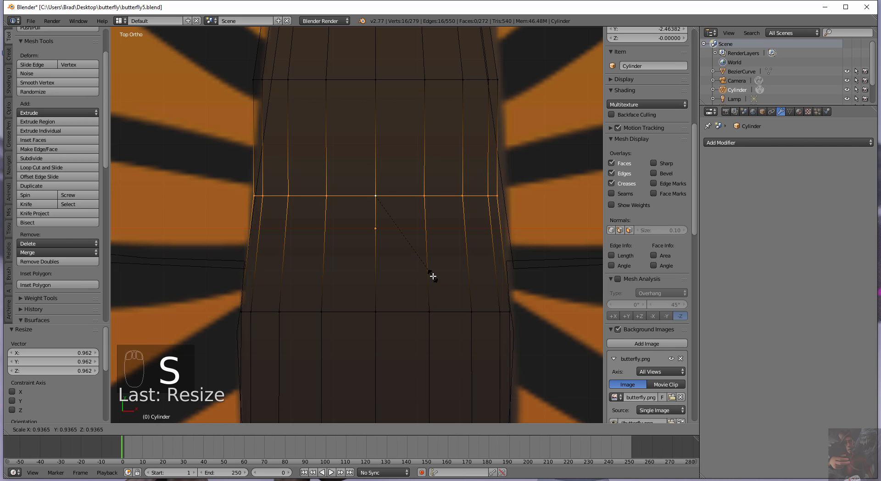
left_click(433, 277)
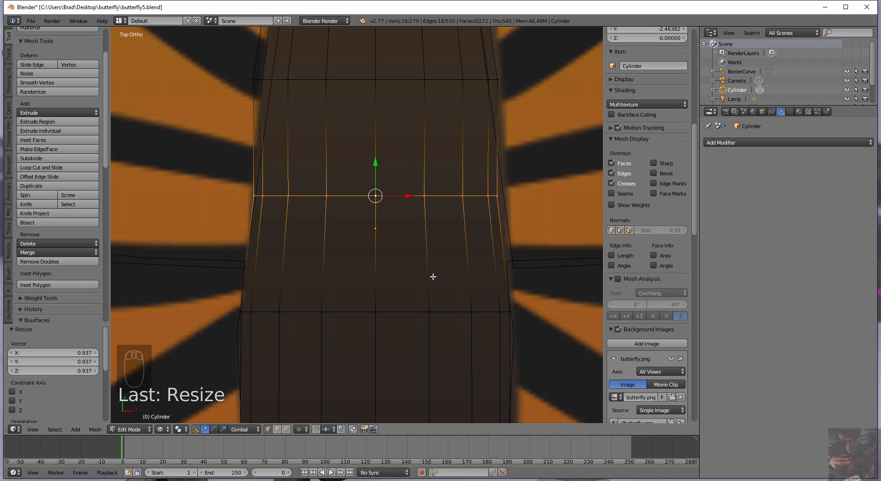
Step: Scale the following two body edge loops toward the tail to 0.926 and 0.931
middle_click_drag(434, 249, 435, 365, "shift")
right_click(394, 195, "alt")
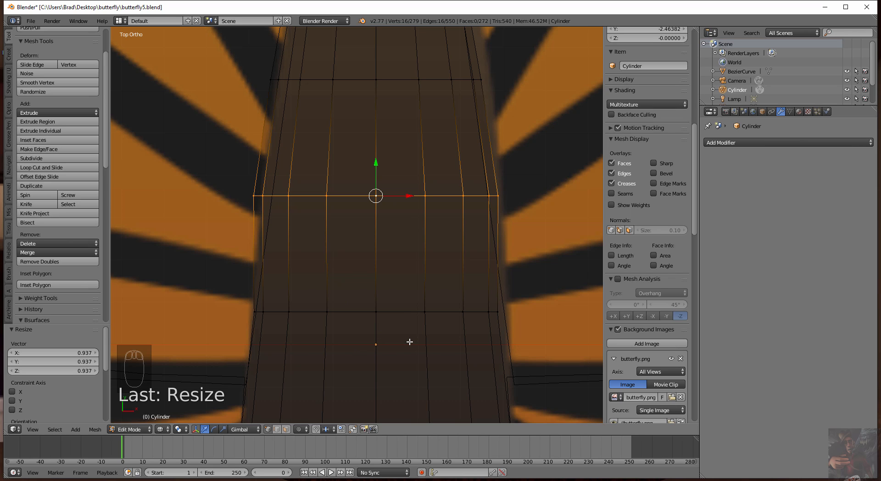
key("s")
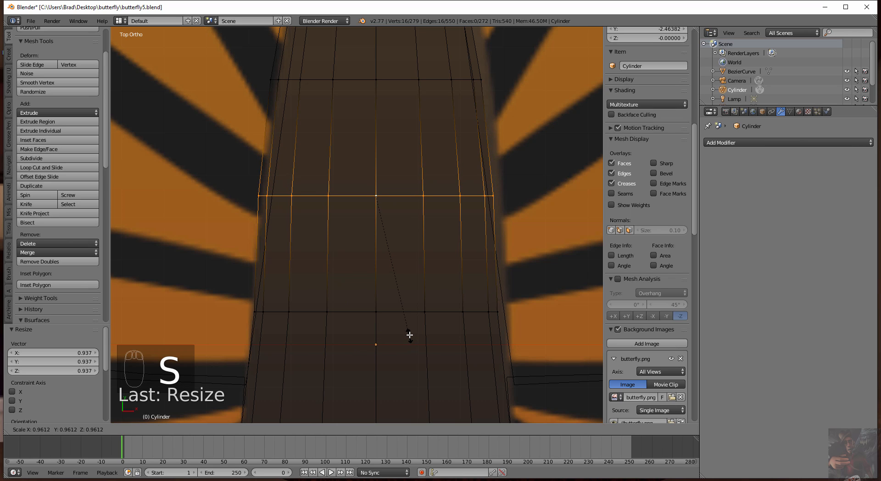
left_click(413, 329)
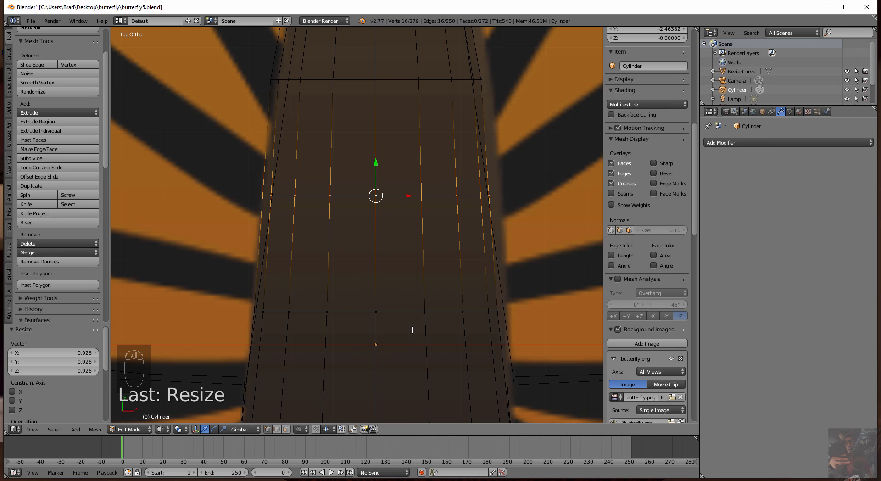
scroll(387, 252, "up", 8, "shift")
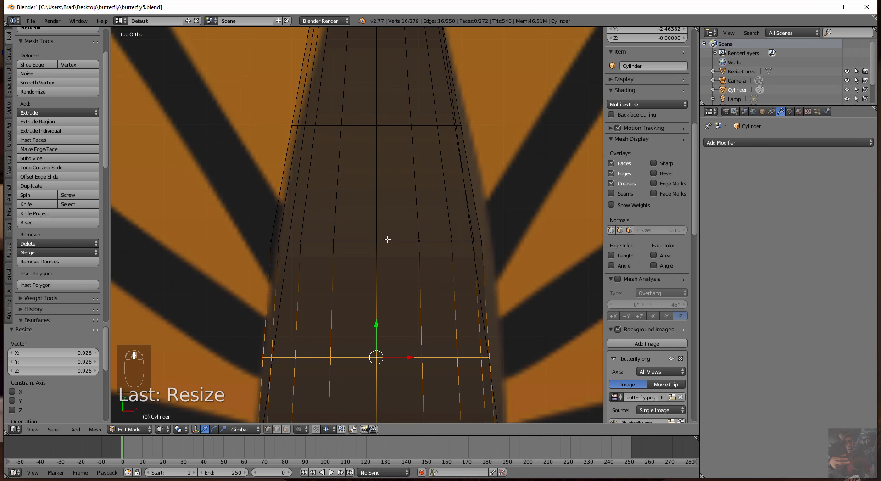
right_click(387, 239, "alt")
key("s")
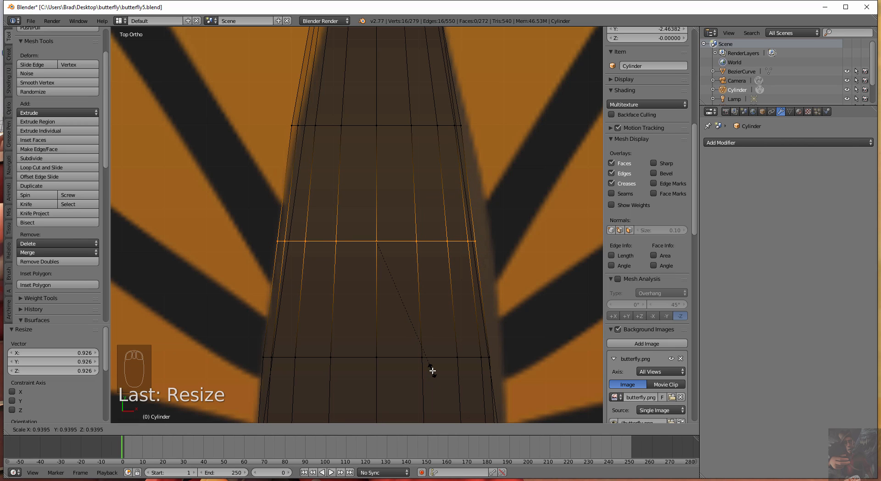
left_click(432, 370)
Step: Scale the next body edge loop toward the tail to 0.926 to match the reference outline
middle_click_drag(387, 194, 400, 357, "shift")
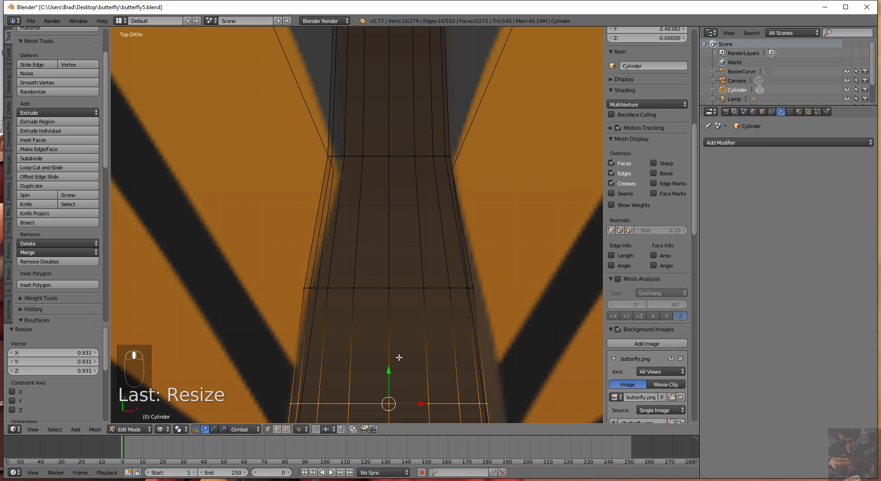
right_click(399, 287, "alt")
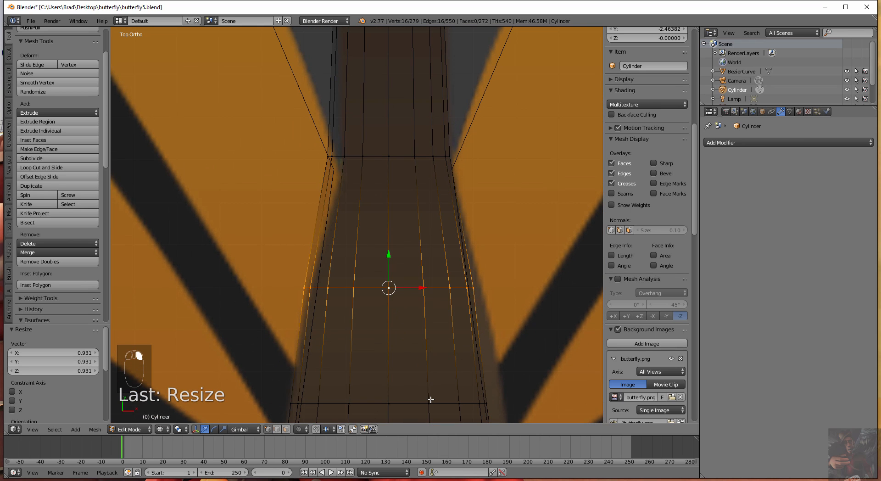
key("s")
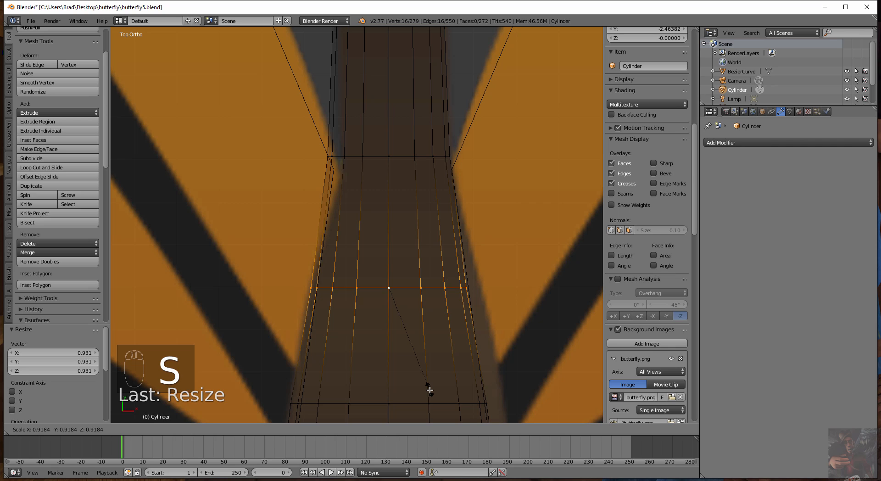
left_click(429, 390)
Step: Edge-slide the loop where the body narrows into the thin tail by a factor of -0.040 and scale it to 0.824
middle_click_drag(386, 181, 382, 249, "shift")
right_click(379, 239, "alt")
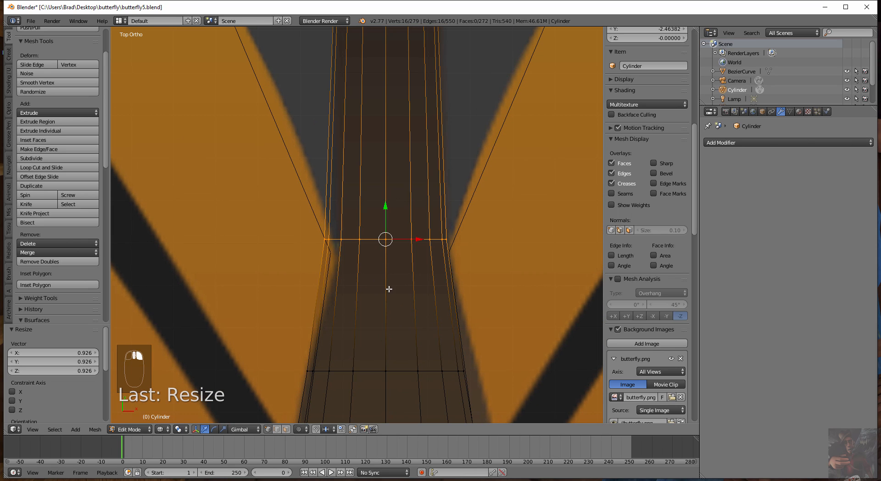
right_click(406, 314)
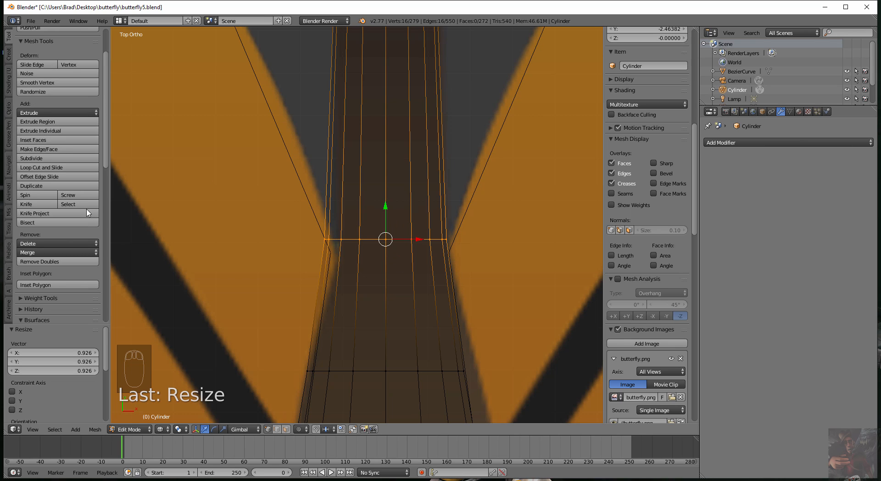
scroll(69, 202, "up", 3)
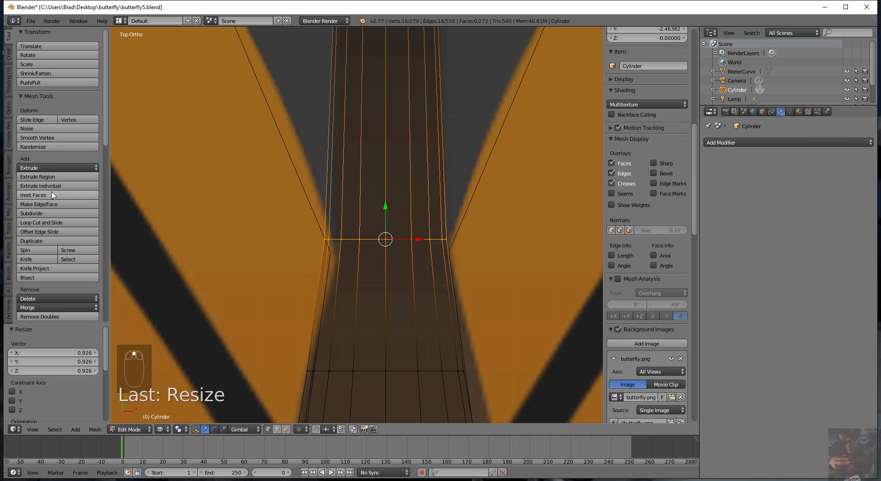
left_click(46, 122)
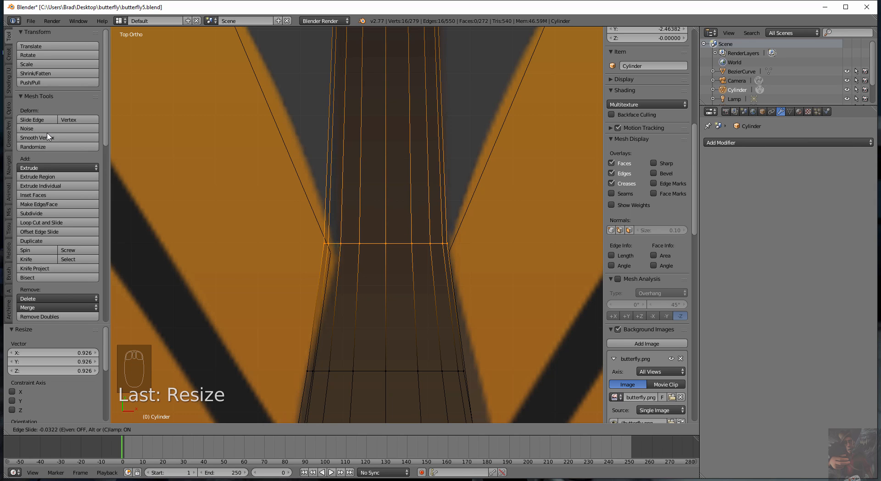
left_click(48, 139)
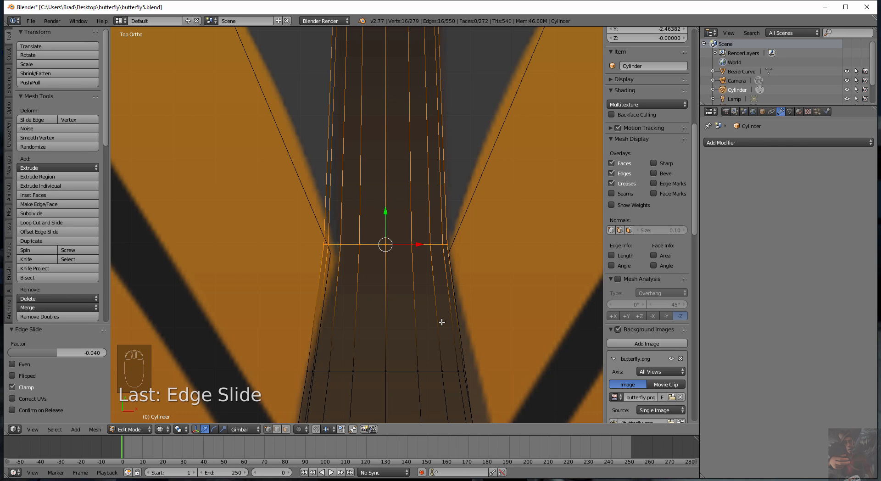
key("s")
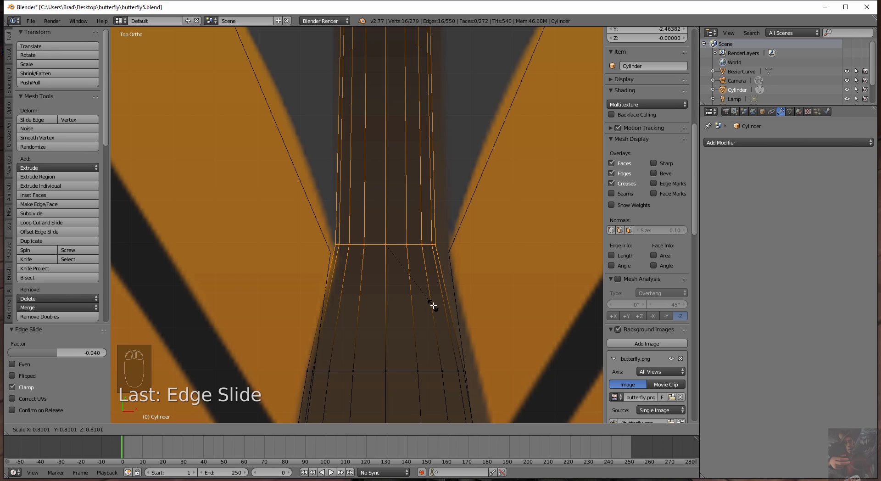
left_click(434, 307)
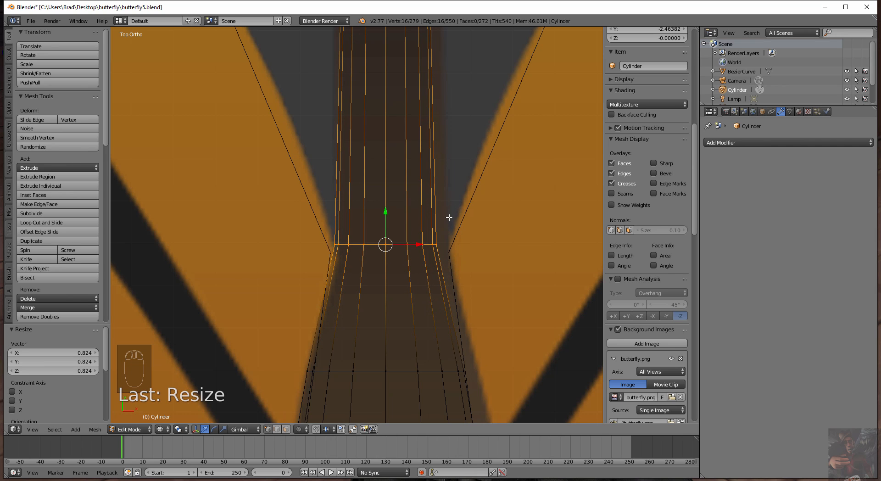
Step: Select the five outermost edge loops of the rounded cap at the tail's end
middle_click_drag(389, 282, 357, 131, "shift")
scroll(358, 124, "up", 4)
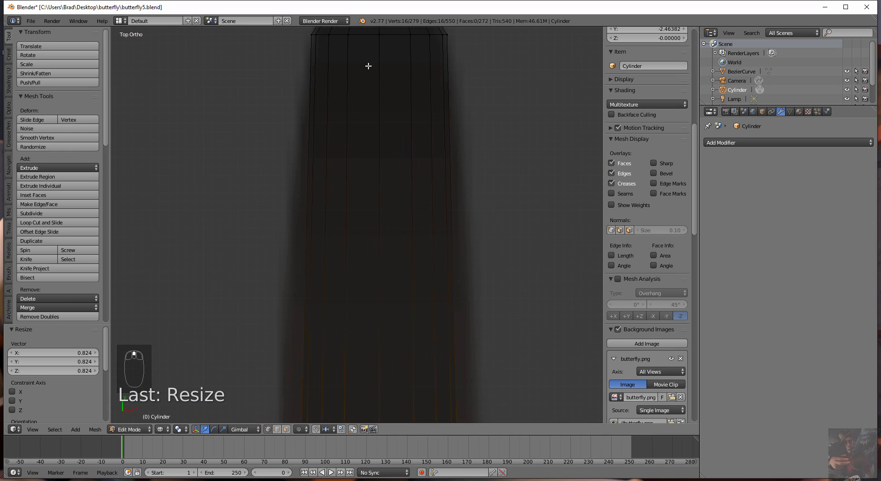
middle_click_drag(368, 65, 354, 164, "shift")
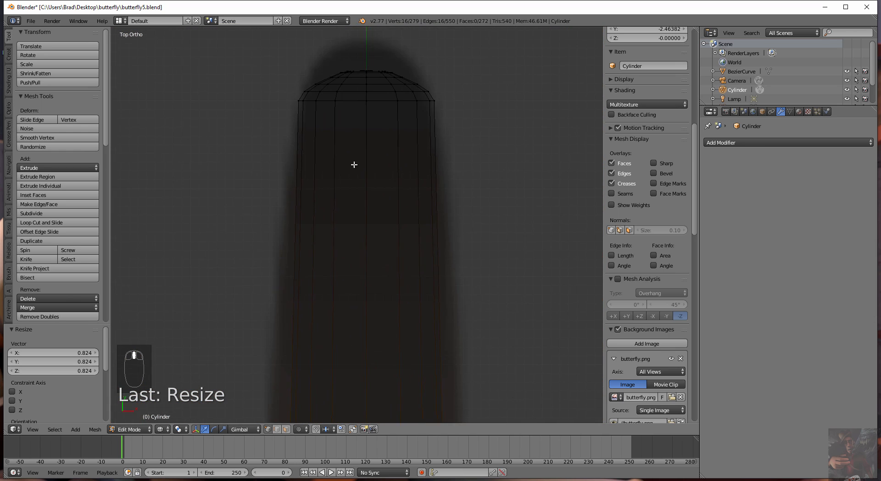
right_click(356, 99, "alt")
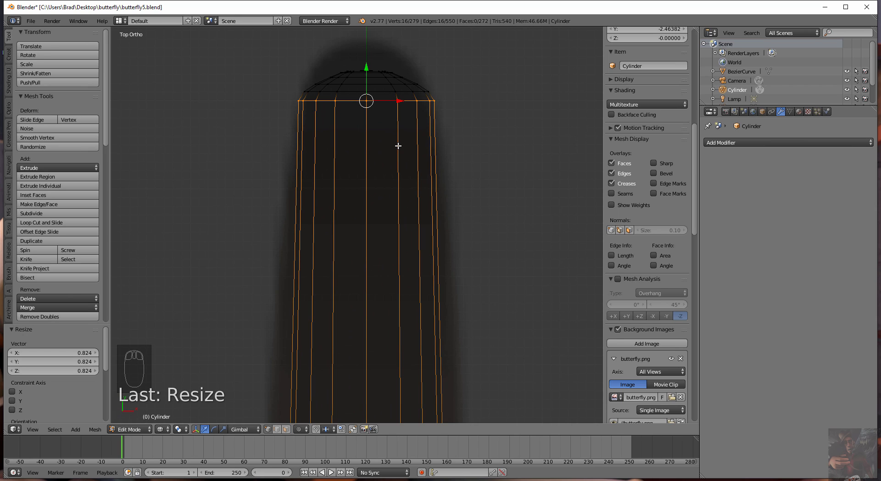
right_click(379, 91, "alt+shift")
right_click(377, 84, "alt+shift")
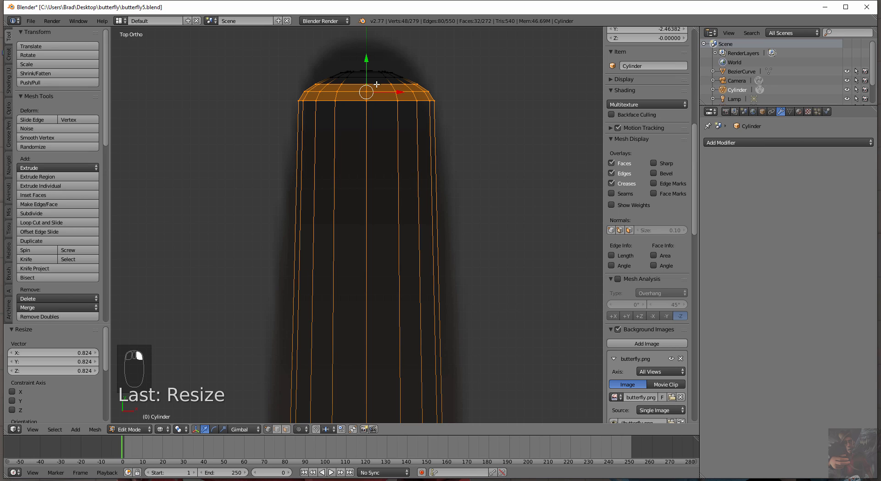
right_click(376, 74, "alt+shift")
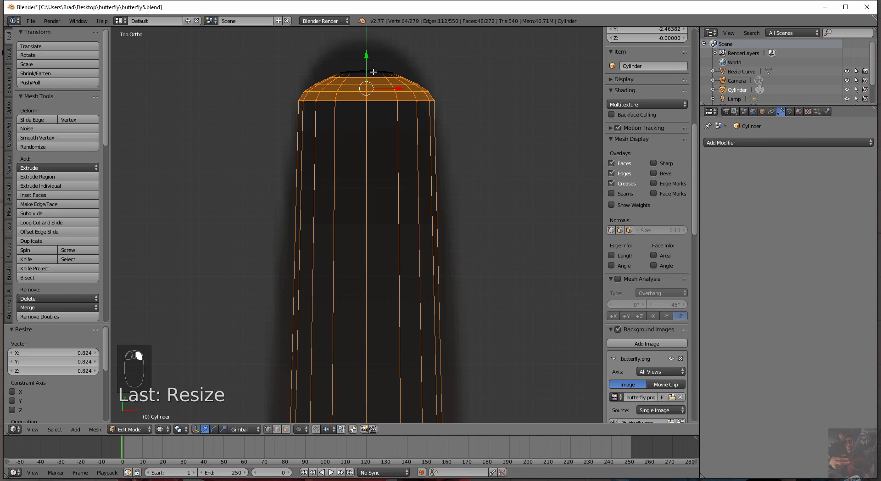
right_click(374, 72, "alt+shift")
Step: Extend the selection with the tail cap's two inner edge loops and circle-select the remaining vertices at its centre
middle_click_drag(374, 72, 364, 149)
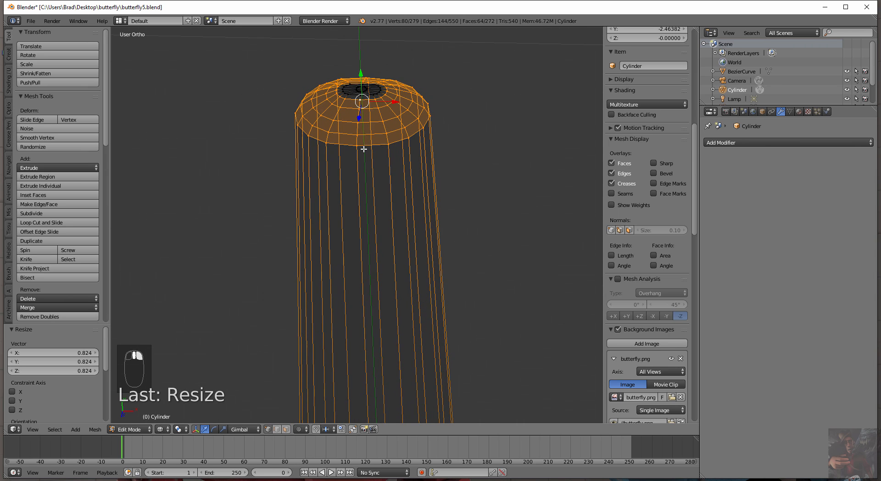
scroll(358, 100, "up", 5)
scroll(354, 316, "down", 5)
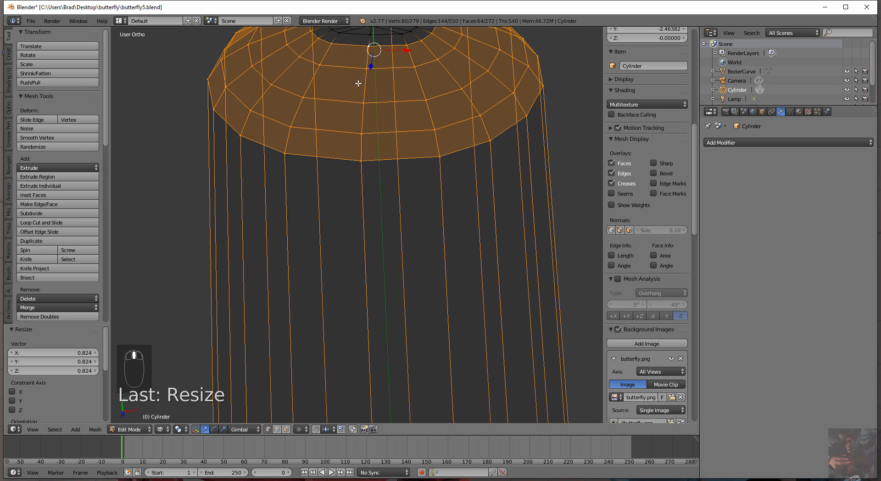
middle_click_drag(354, 316, 391, 211)
right_click(388, 197, "alt+shift")
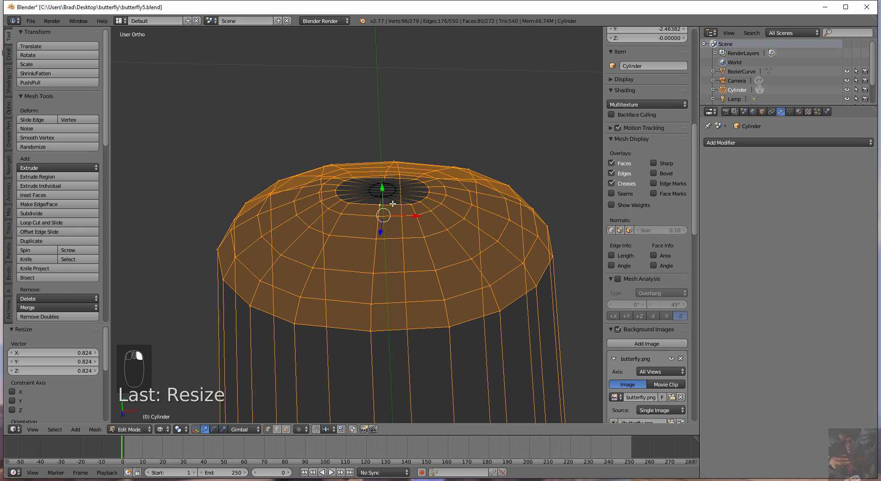
right_click(383, 197, "alt+shift")
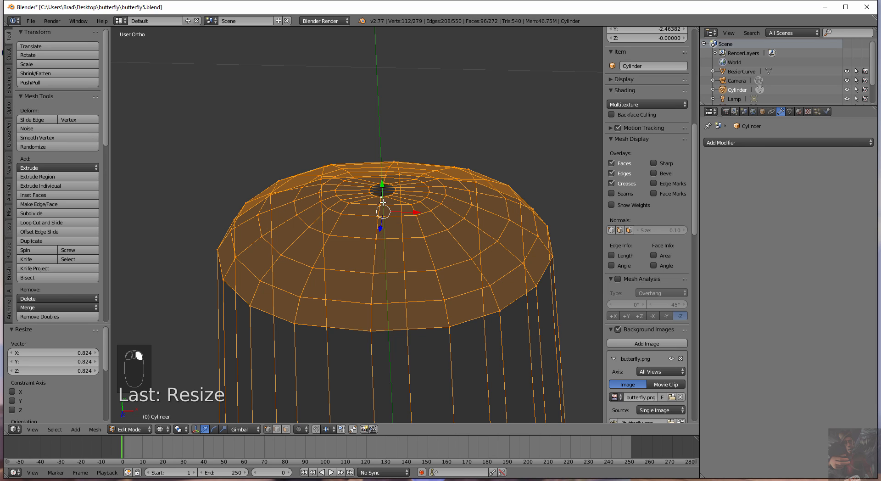
scroll(383, 202, "up", 5)
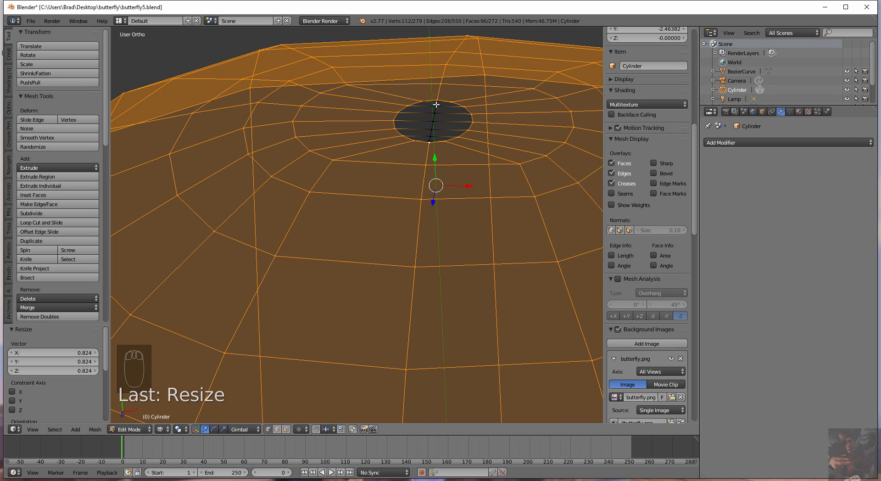
key("c")
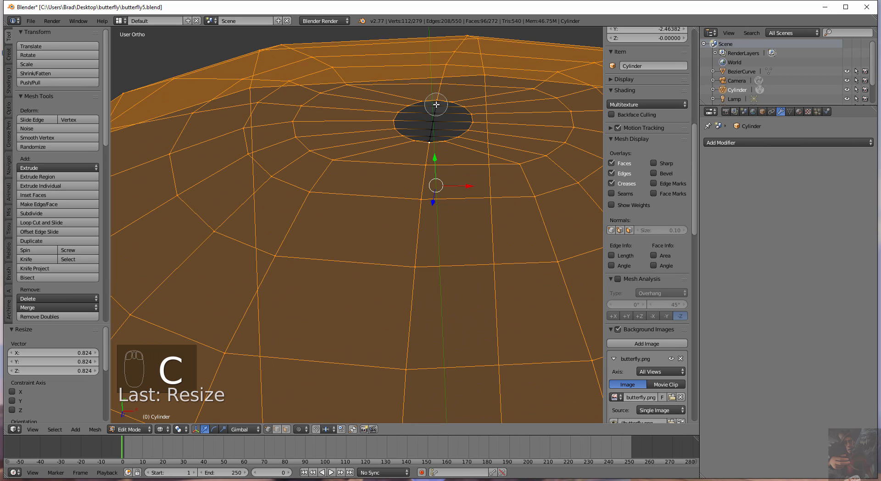
left_click_drag(437, 105, 429, 132)
right_click(429, 132)
scroll(429, 133, "down", 6)
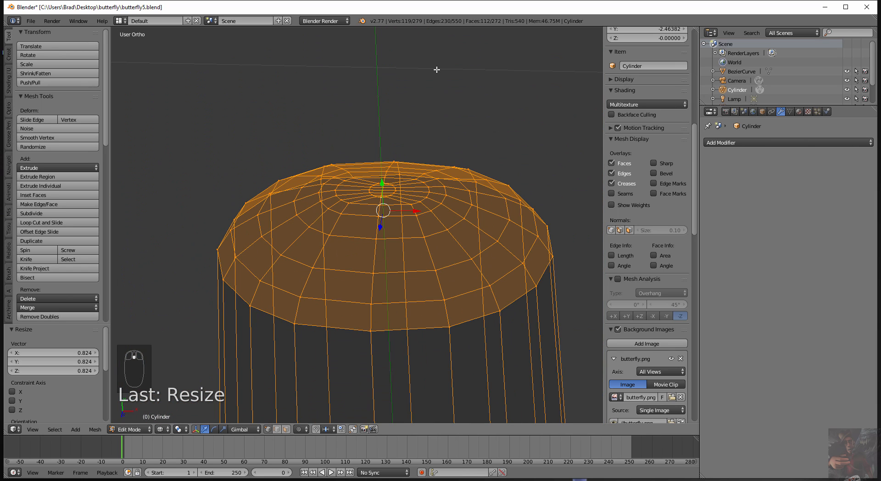
Step: Place the 3D cursor at the very tip of the tail cap in top view and set the pivot point to 3D Cursor
key("KP_7")
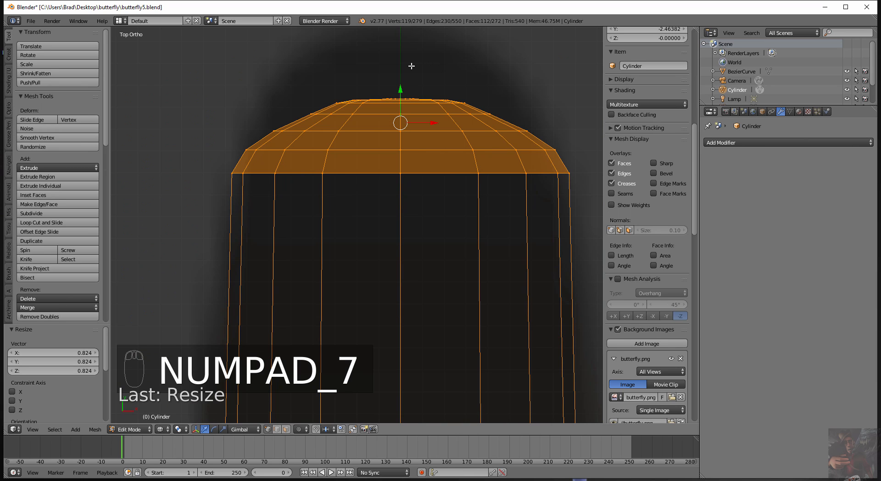
scroll(398, 110, "up", 2)
middle_click_drag(399, 110, 342, 297, "shift")
scroll(360, 252, "up", 2)
scroll(360, 251, "up", 3)
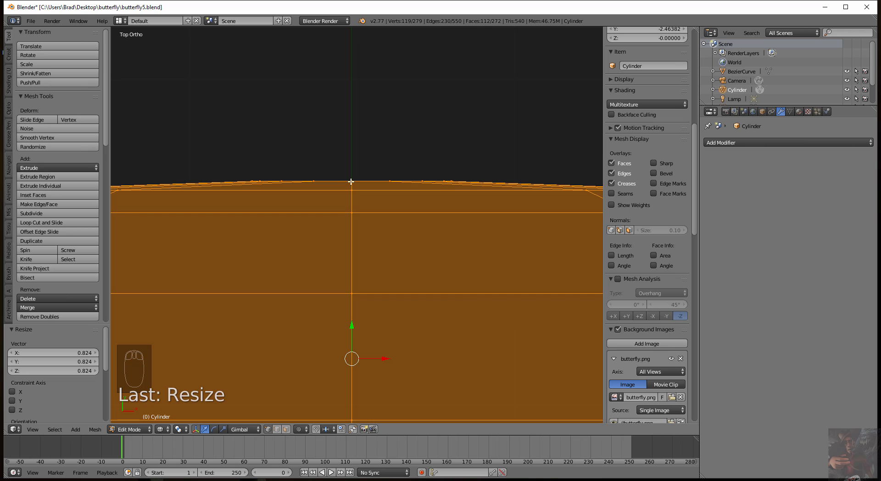
left_click(351, 181)
left_click(184, 428)
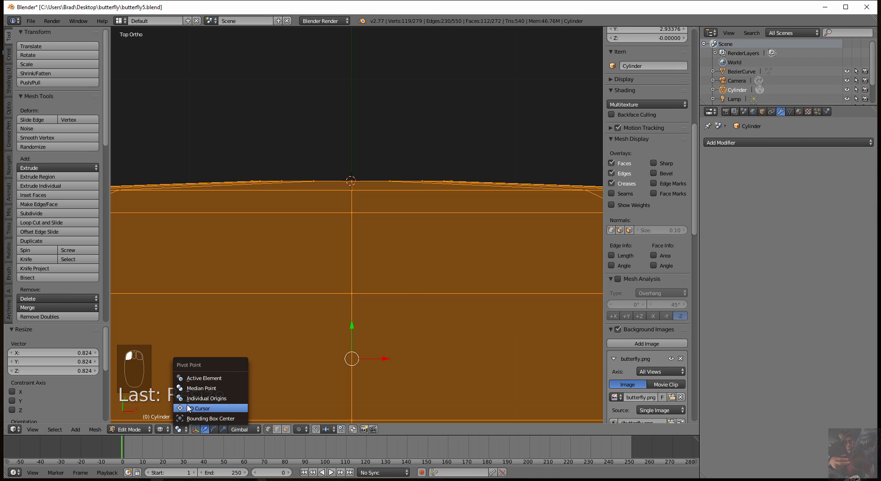
left_click(188, 408)
Step: Scale the selected tail cap to 0.782 about the 3D cursor
scroll(408, 299, "down", 5)
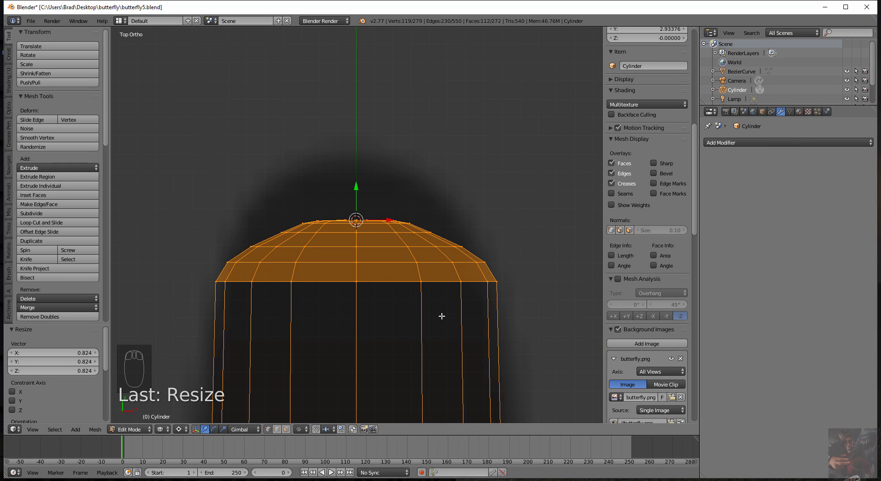
key("s")
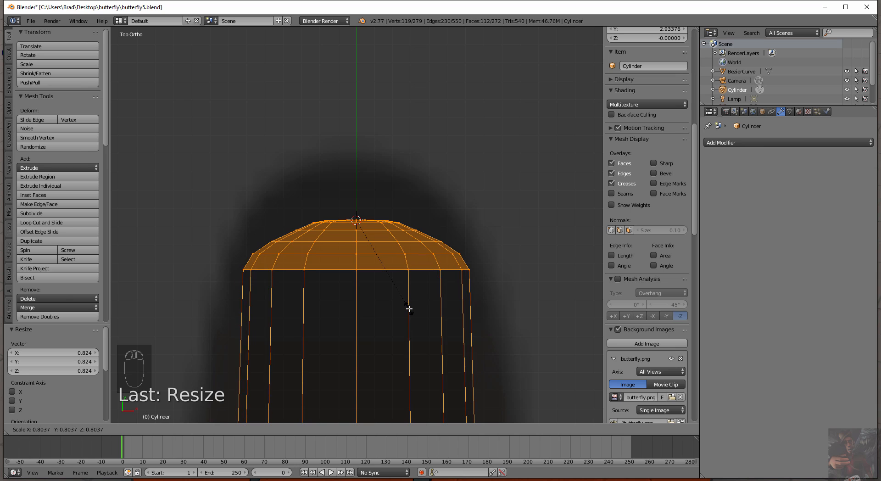
left_click(407, 307)
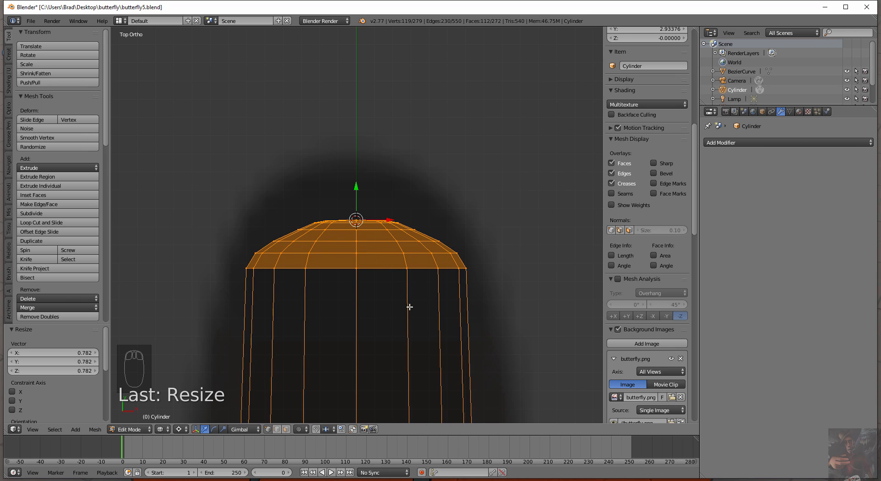
Step: Select the whole body mesh and snap the 3D cursor to the scene centre
scroll(408, 307, "down", 8)
scroll(410, 307, "down", 2)
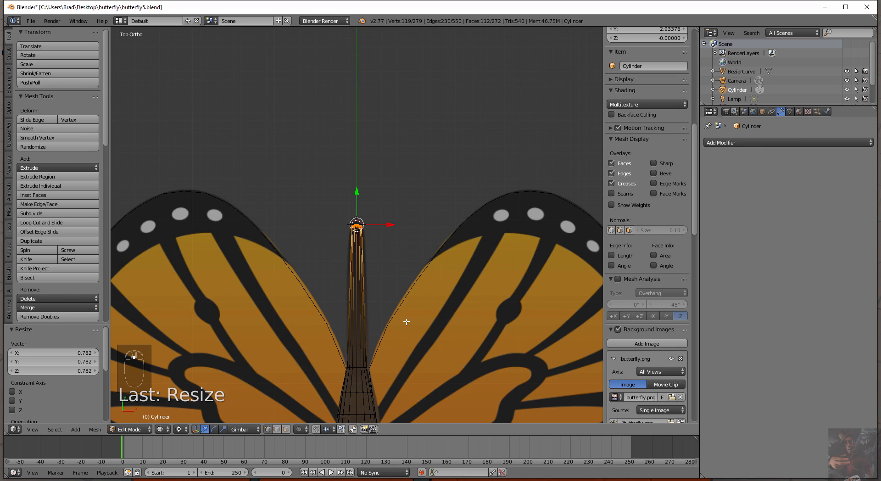
middle_click_drag(402, 307, 414, 108, "shift")
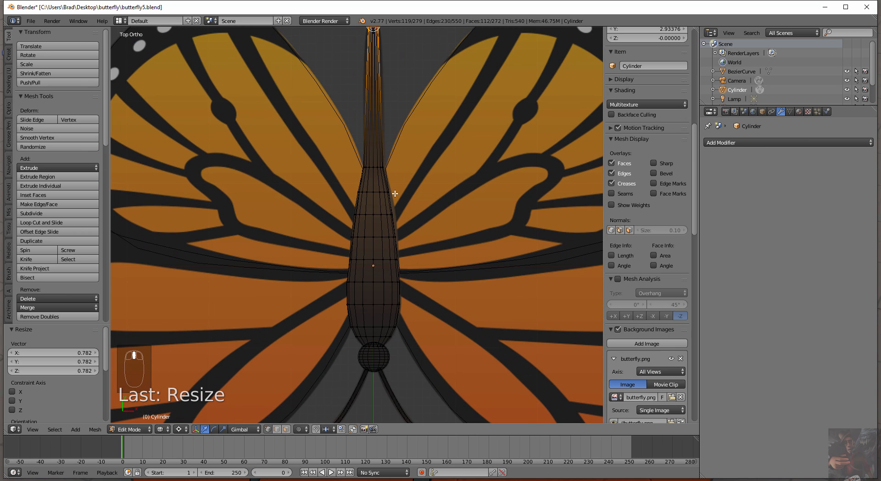
scroll(395, 193, "down", 3)
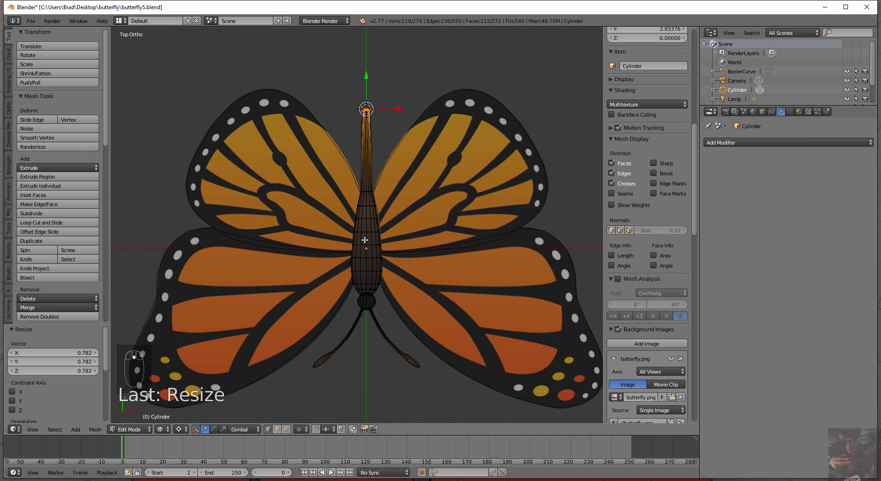
key("a")
key("a")
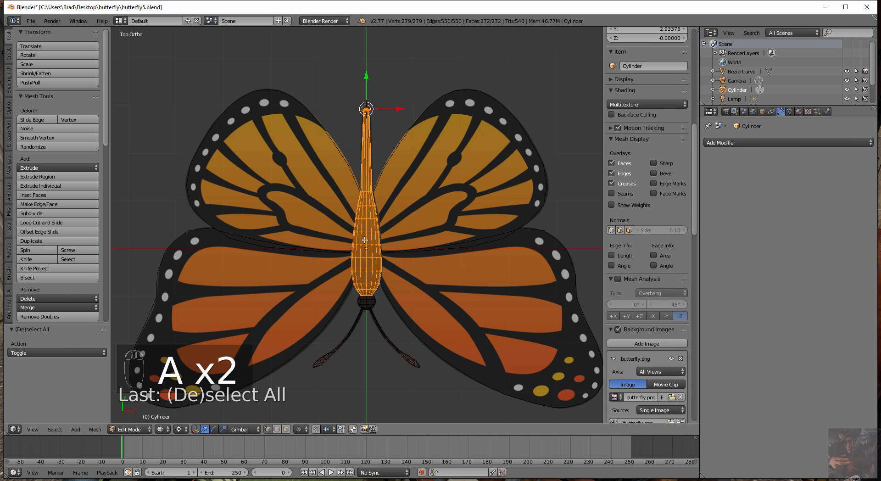
scroll(365, 240, "up", 2)
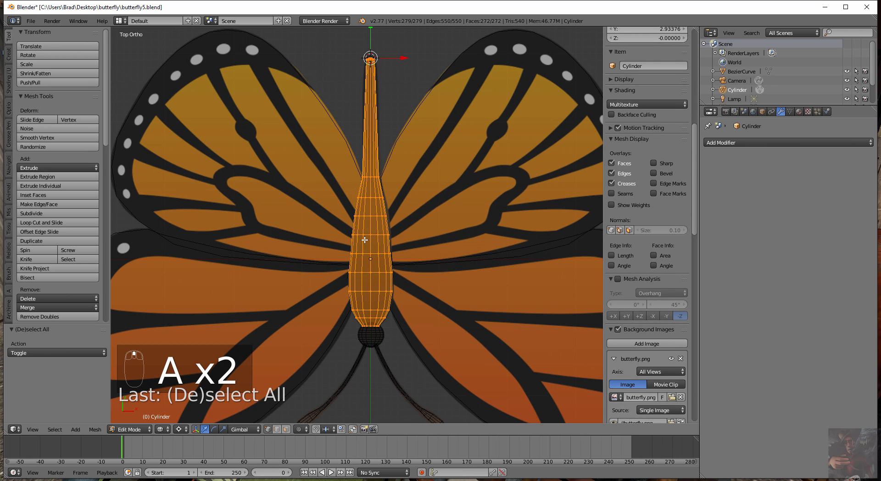
key("shift+s")
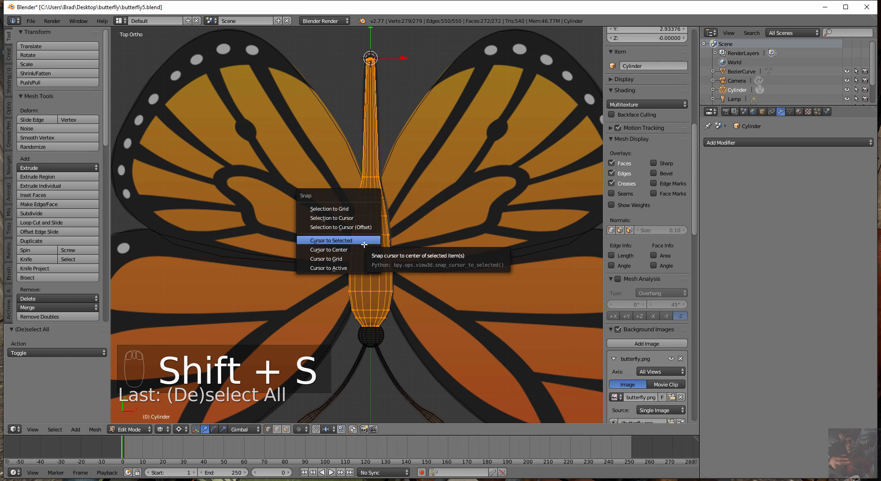
left_click(362, 250)
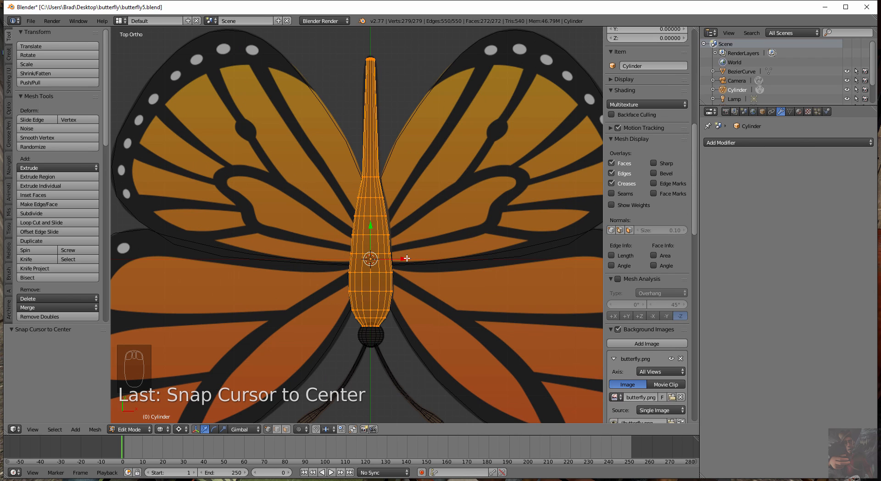
Step: Move the whole body mesh about 0.023 along X to line it up with the reference image
scroll(407, 259, "up", 4)
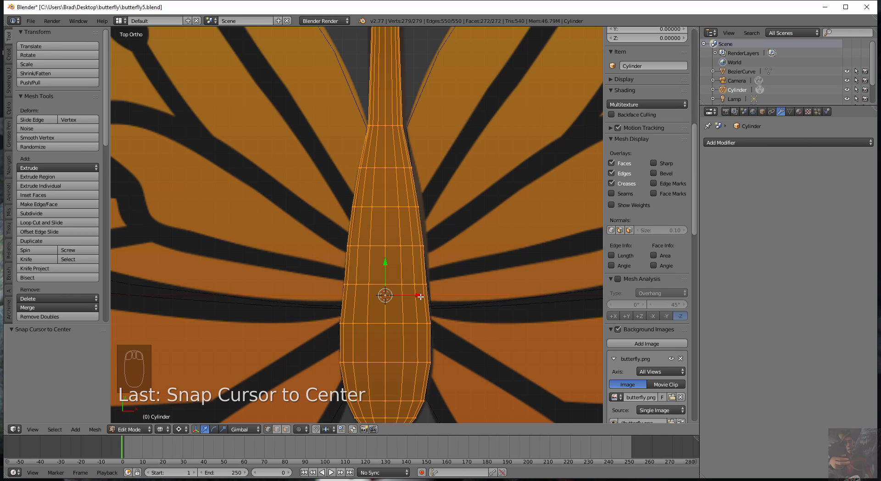
left_click_drag(420, 296, 426, 296)
scroll(427, 325, "up", 3)
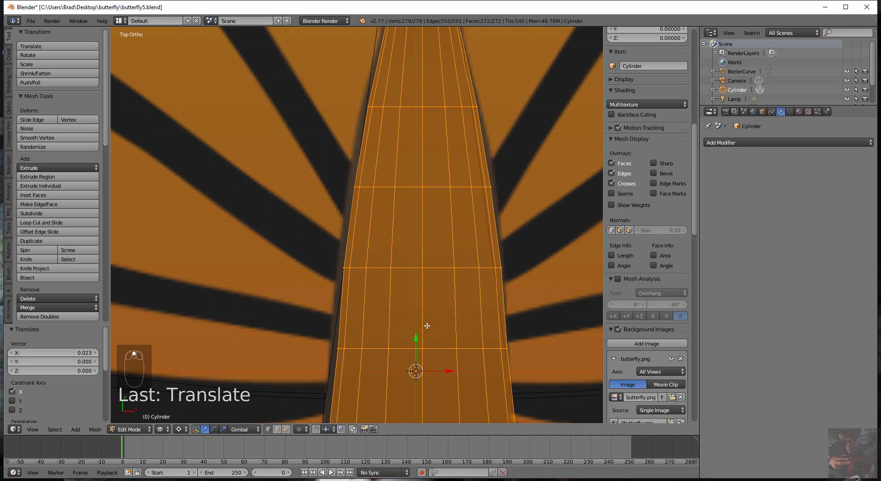
Step: Select the body's edge loop just tailward of the 3D cursor, set the pivot to Median Point, and scale the loop to 0.987
middle_click_drag(425, 321, 348, 157, "shift")
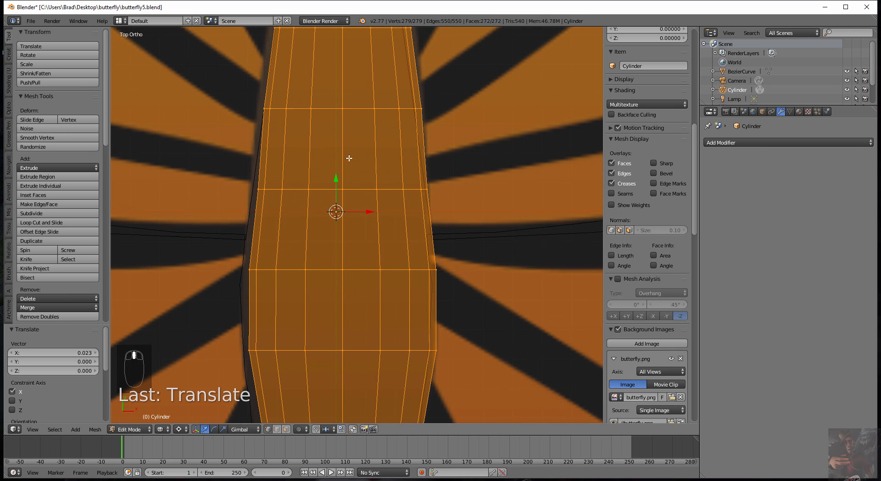
right_click(325, 189, "alt")
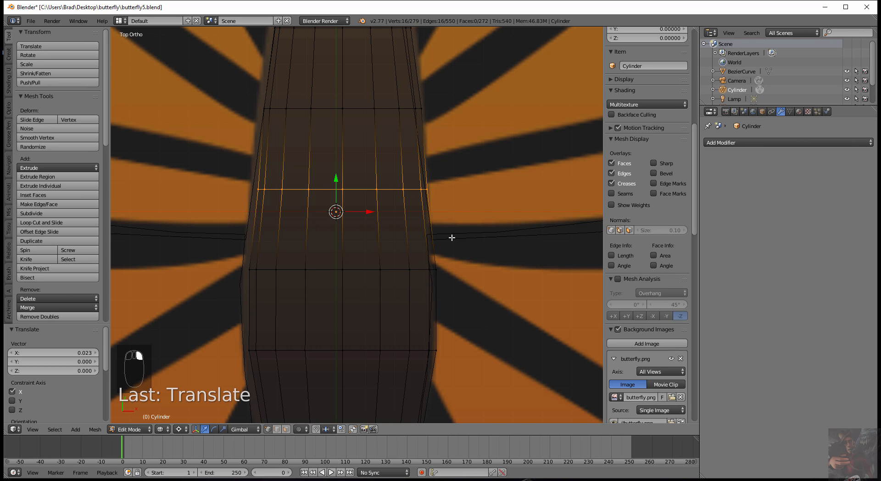
left_click(185, 431)
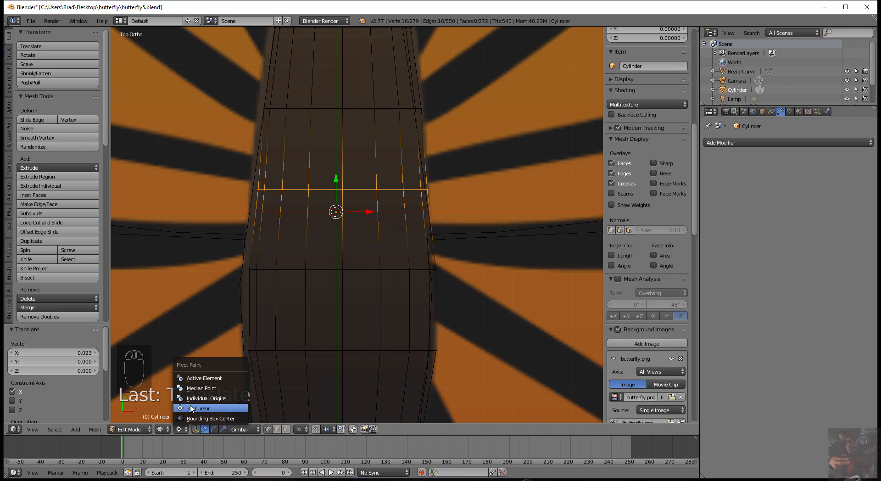
left_click(195, 390)
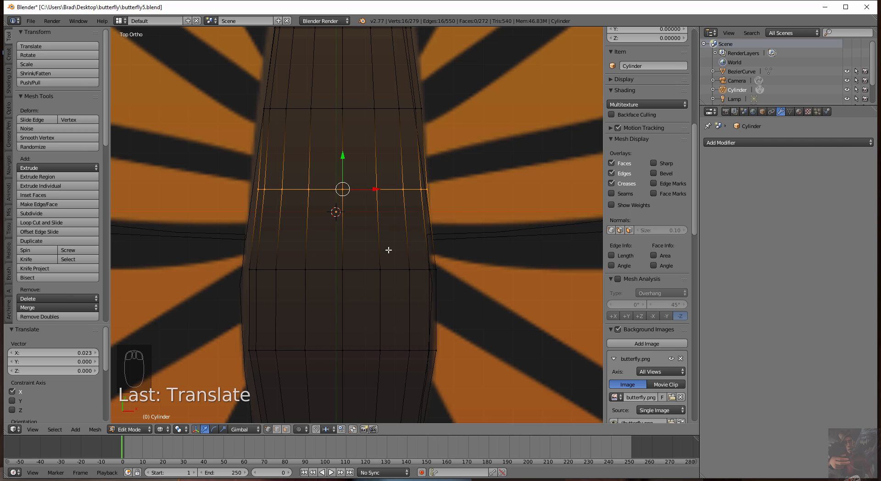
key("s")
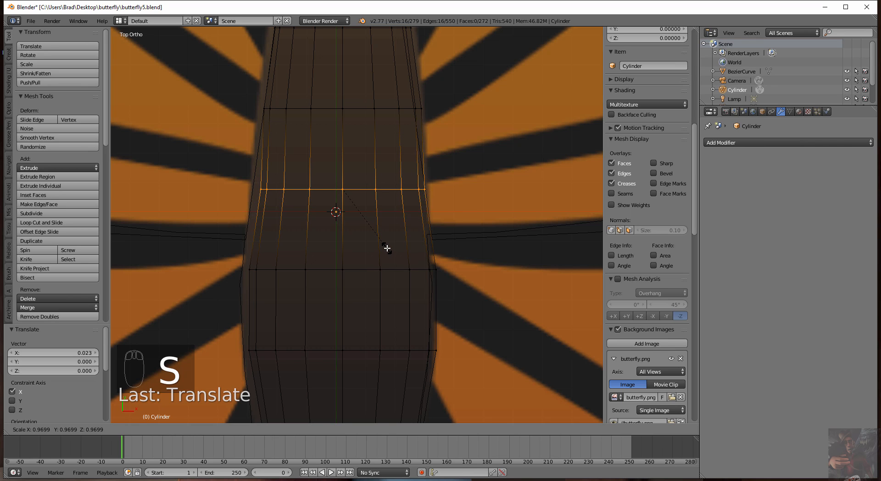
left_click(388, 247)
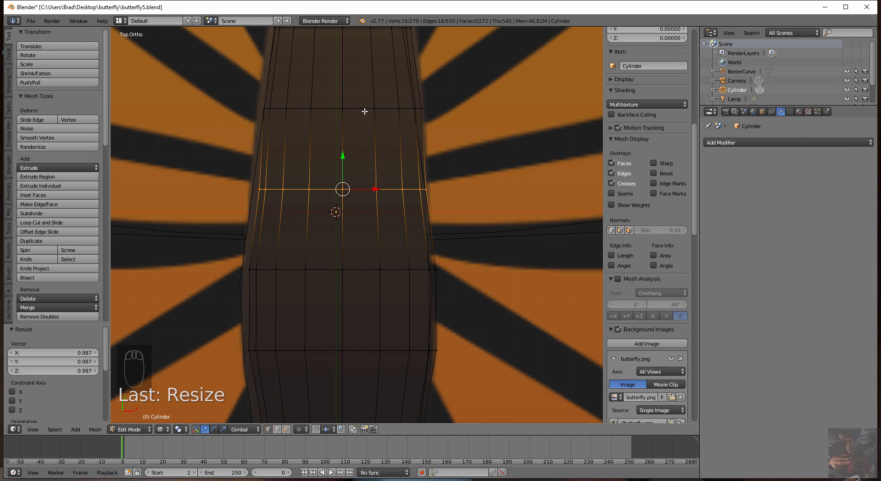
Step: Scale the next two body edge loops toward the tail to 0.958 and 0.973 respectively
right_click(365, 111, "alt")
key("s")
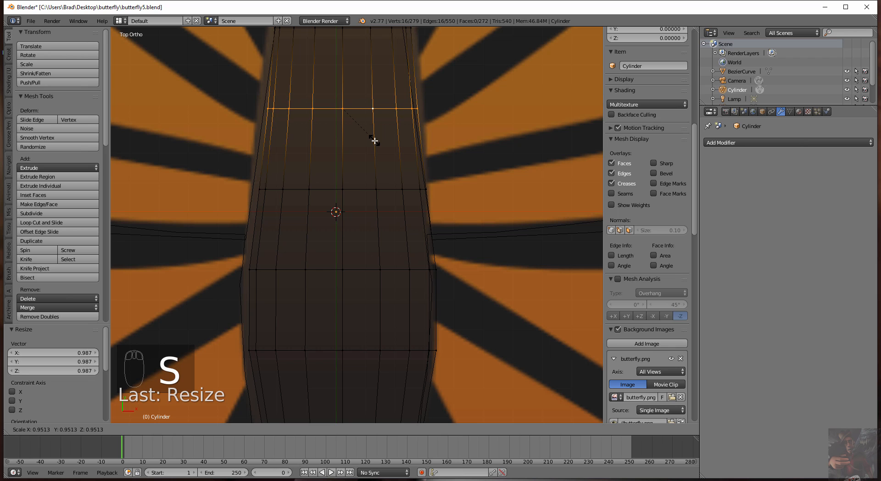
left_click(374, 140)
middle_click_drag(375, 130, 362, 284, "shift")
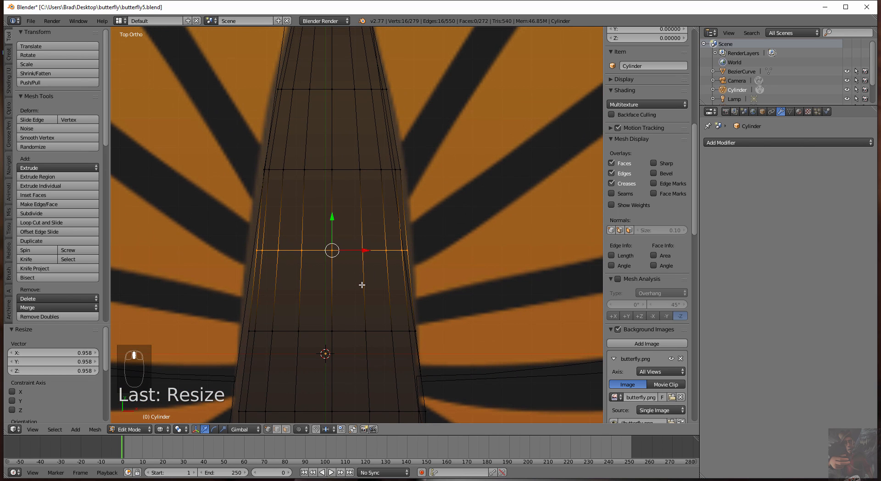
right_click(344, 170, "alt")
key("s")
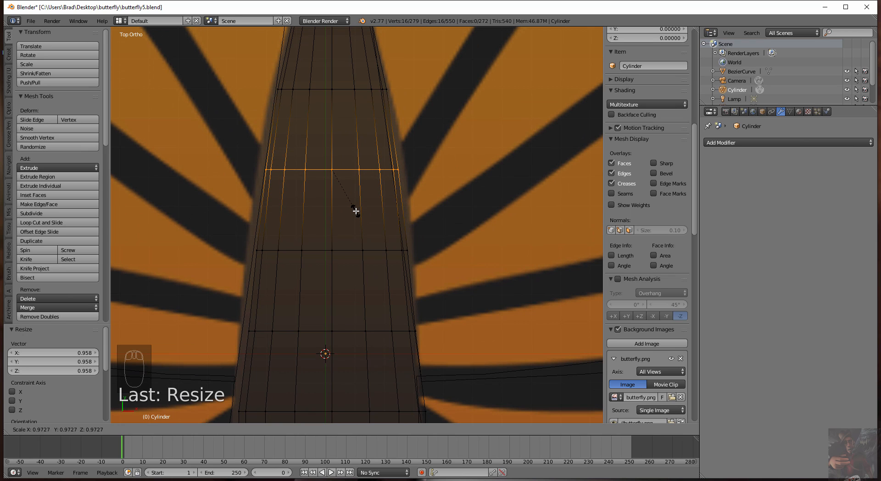
left_click(354, 207)
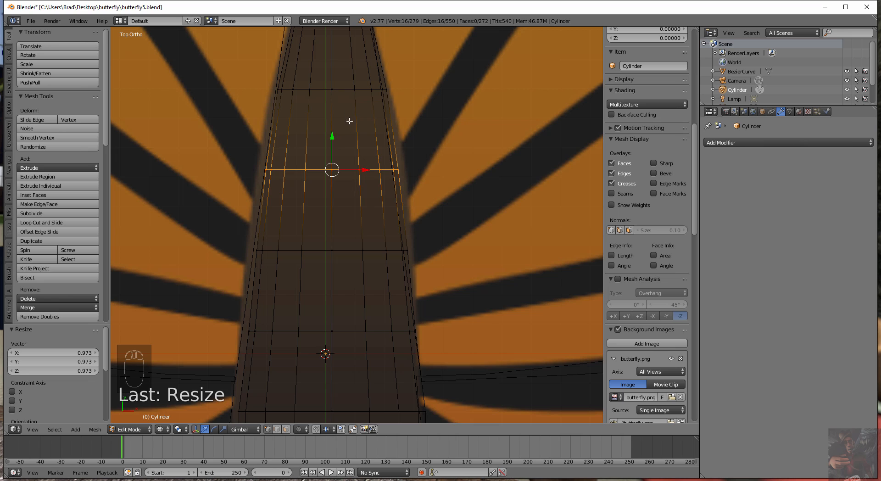
Step: Scale the last thorax edge loop before the narrow tail section to 0.980
middle_click_drag(348, 122, 345, 217, "shift")
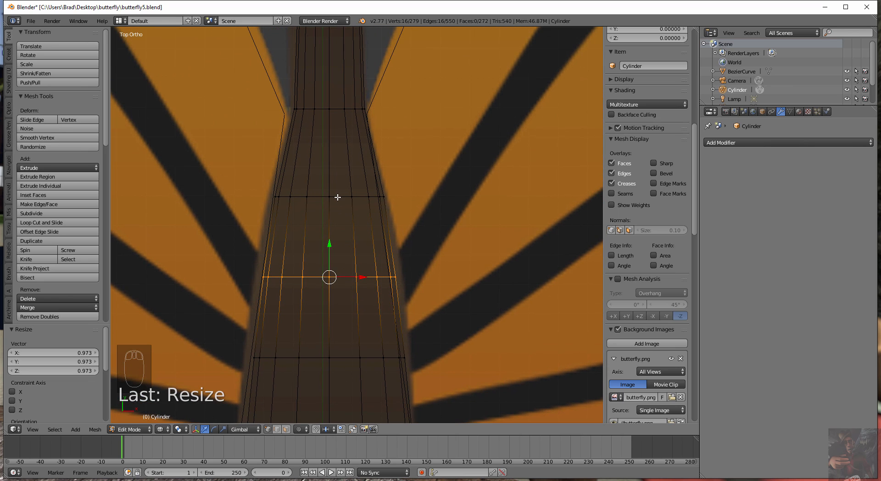
right_click(338, 196, "alt")
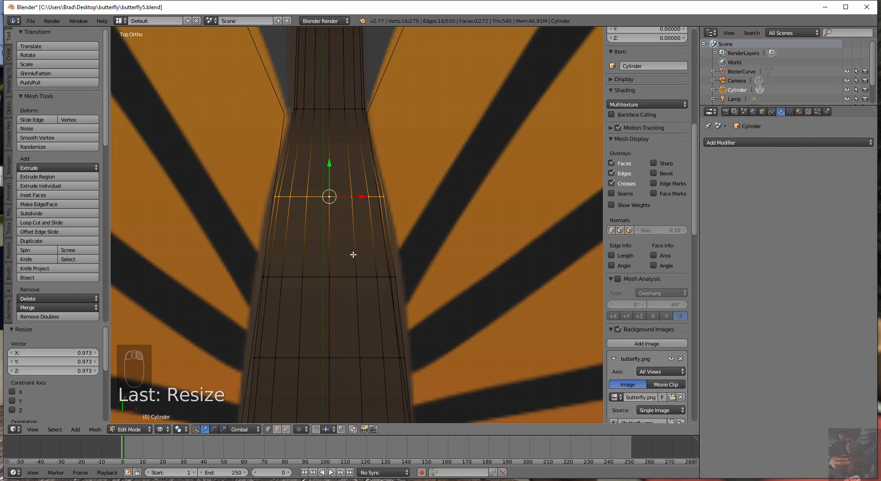
key("s")
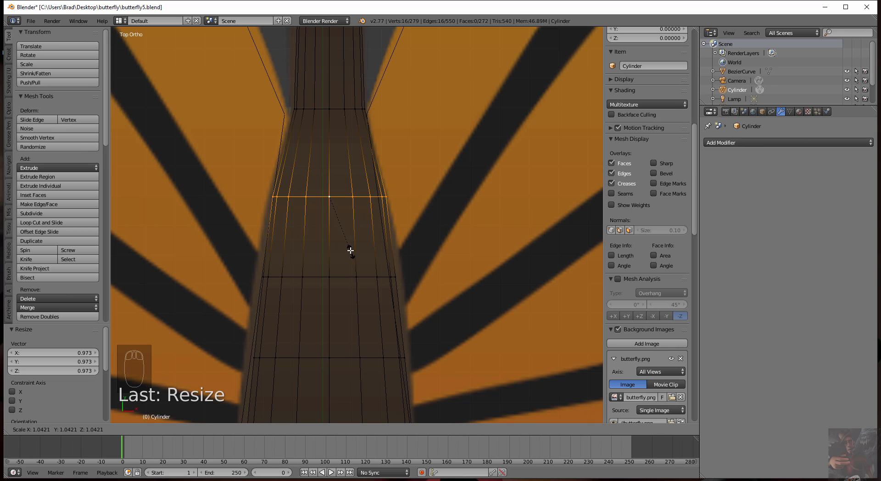
left_click(337, 216)
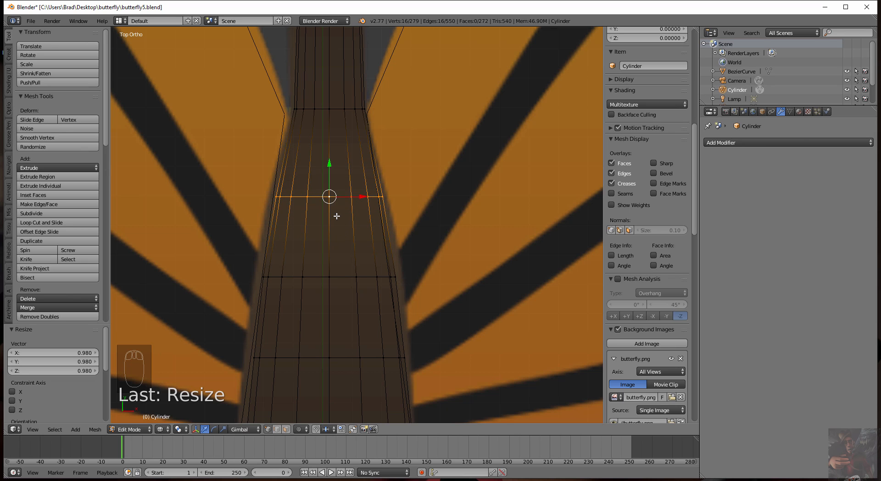
Step: Examine the tail section, its cap and the whole butterfly against the reference image in top view
middle_click_drag(330, 167, 333, 284, "shift")
scroll(333, 278, "up", 4)
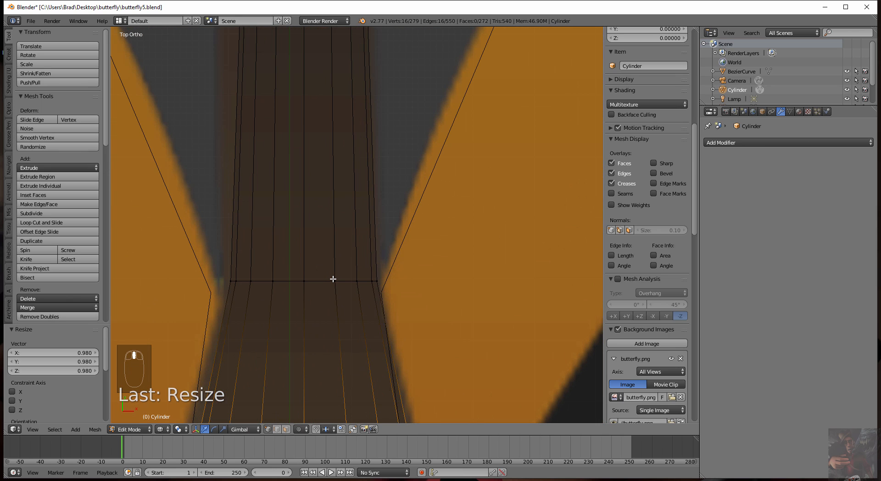
scroll(333, 279, "down", 5)
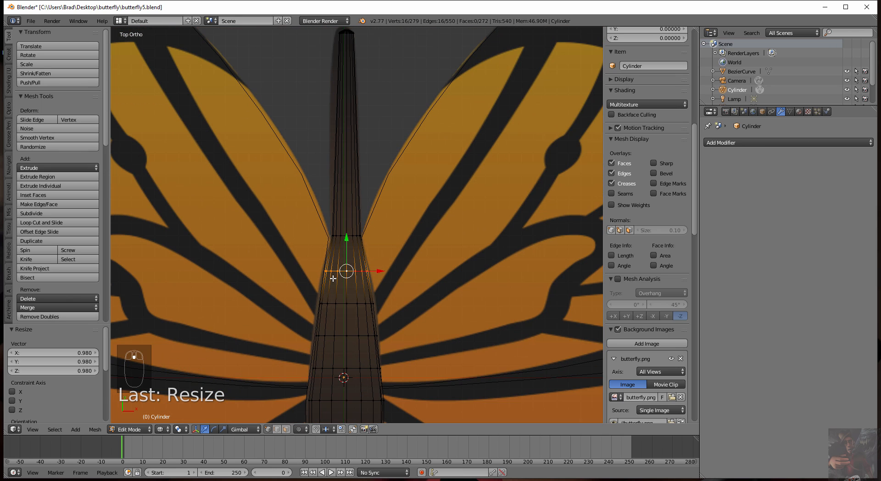
middle_click_drag(362, 159, 375, 376, "shift")
scroll(357, 322, "up", 5)
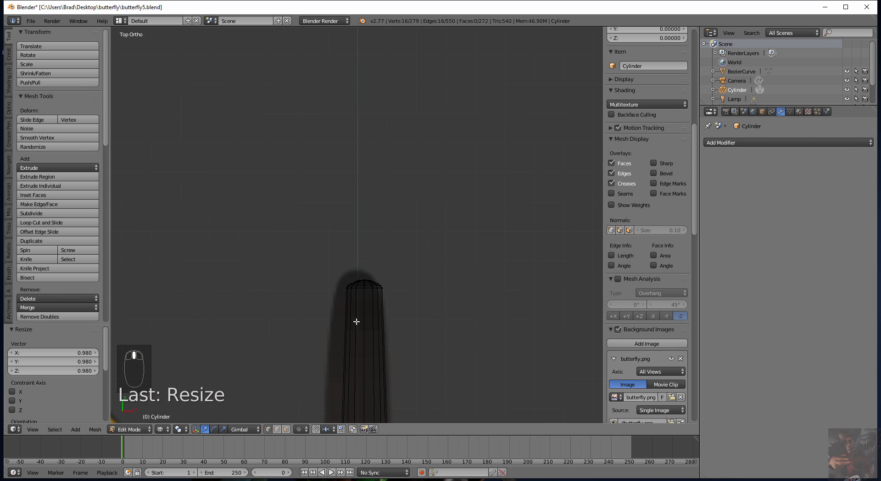
middle_click_drag(369, 308, 350, 132, "shift")
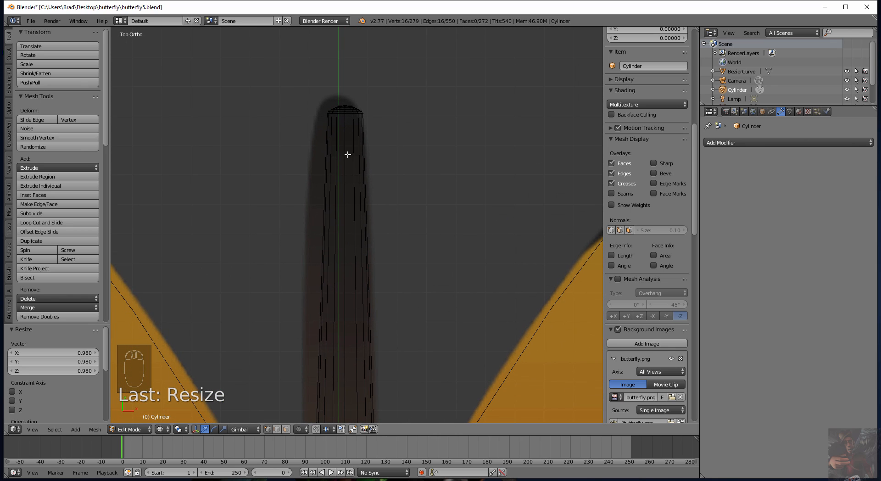
scroll(356, 194, "down", 8)
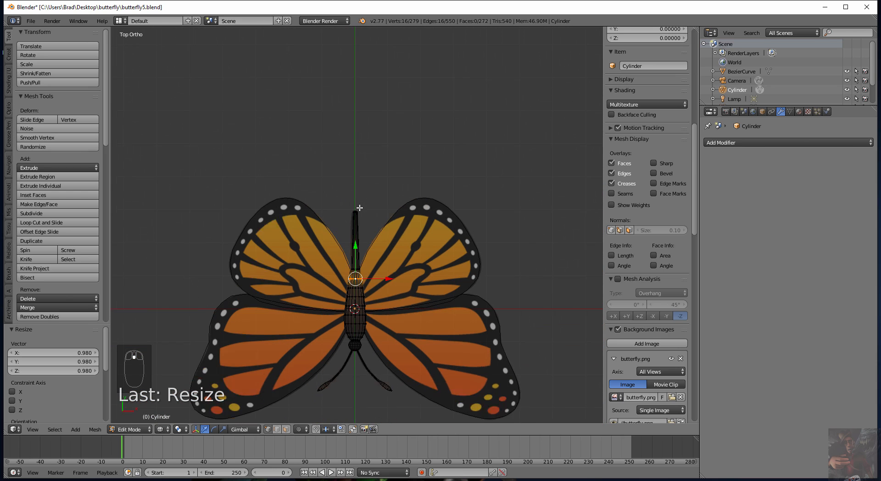
scroll(363, 220, "down", 1)
middle_click_drag(367, 389, 363, 320, "shift")
middle_click_drag(359, 263, 360, 305, "shift")
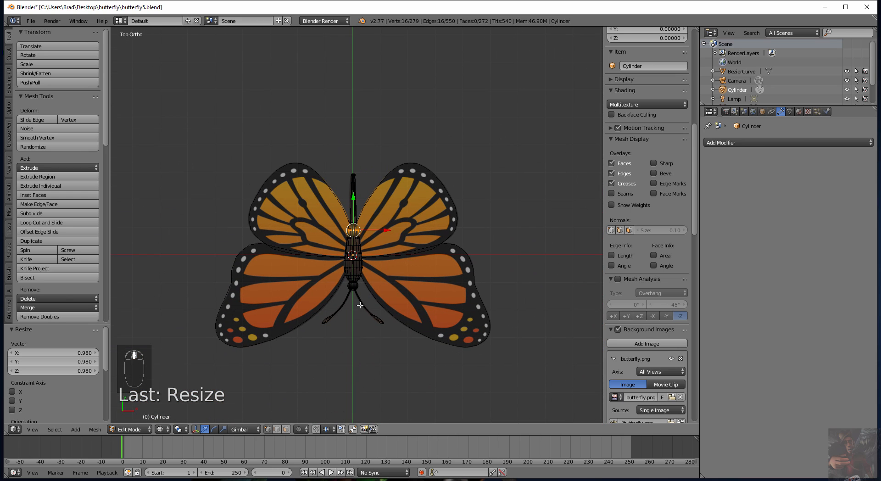
Step: Switch from the body to editing the wing mesh, selecting the X-positive upper wing's lower-edge vertex one column out from the body
scroll(427, 262, "up", 5)
key("Tab")
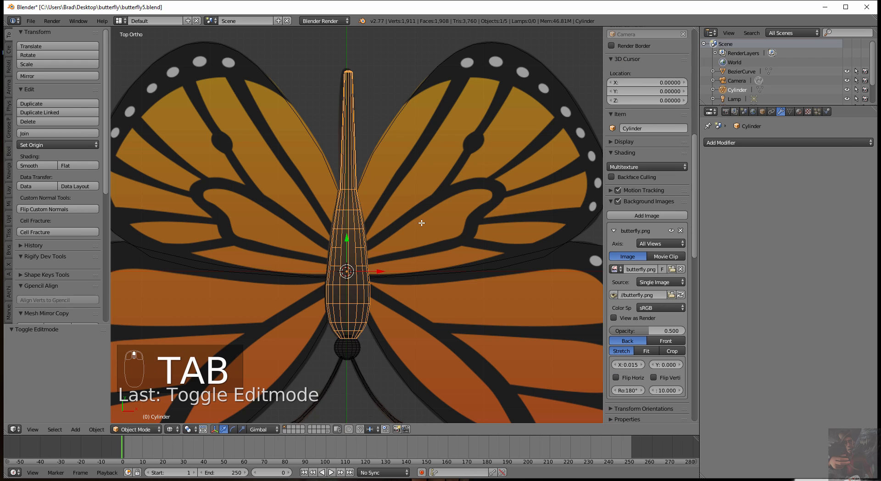
right_click(443, 283)
right_click(453, 272)
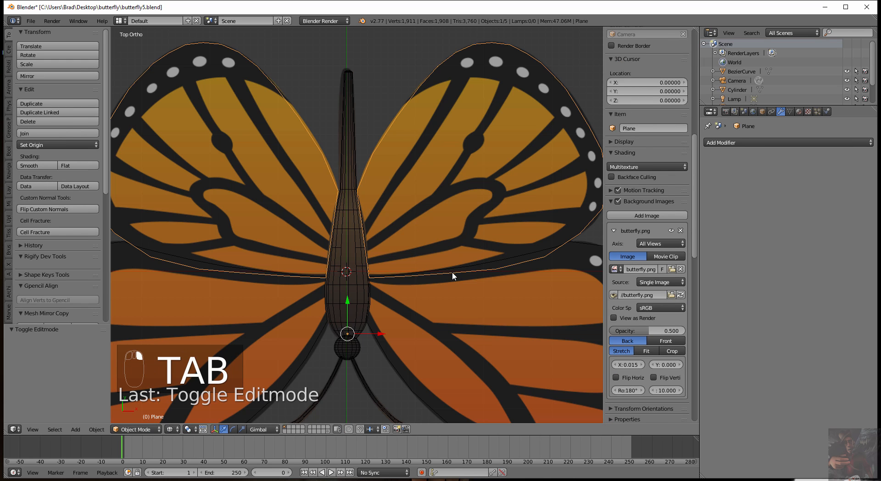
key("Tab")
scroll(458, 316, "up", 1)
scroll(458, 317, "up", 1)
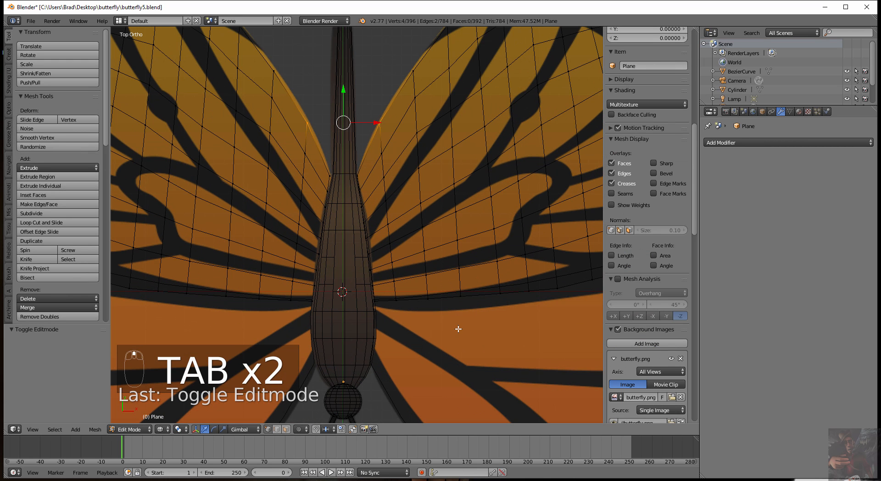
middle_click_drag(450, 343, 415, 292, "shift")
scroll(382, 286, "up", 4)
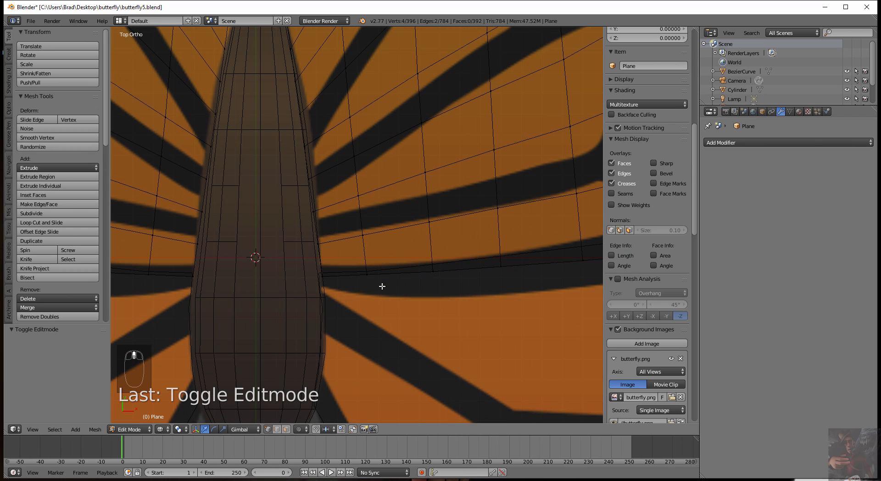
right_click(367, 274)
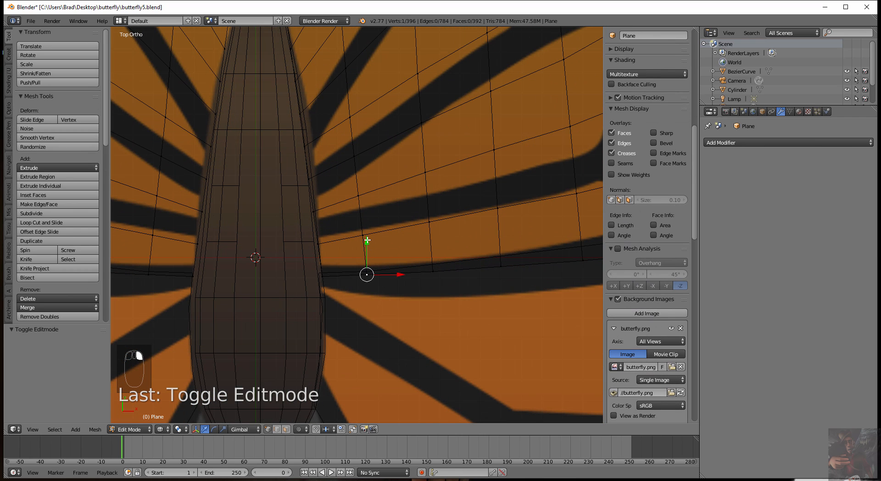
Step: Try to move the selected wing vertex -0.009 along Y, and undo the move
key("g")
key("y")
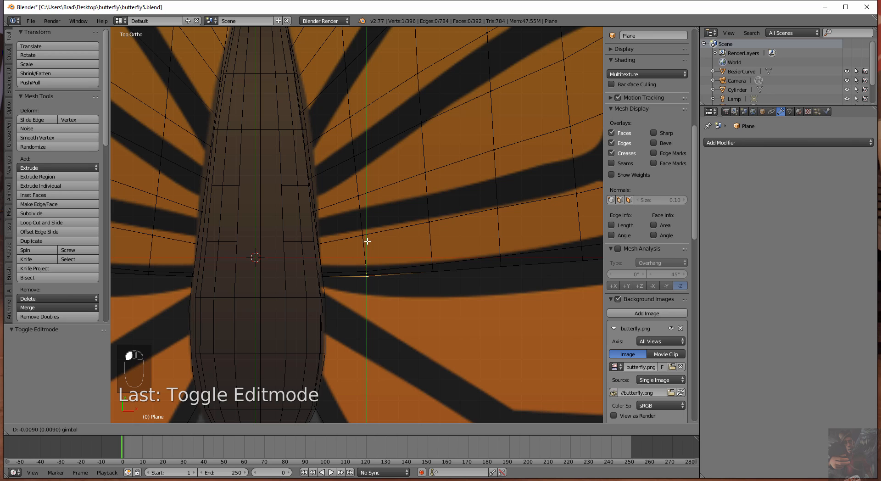
left_click(367, 241)
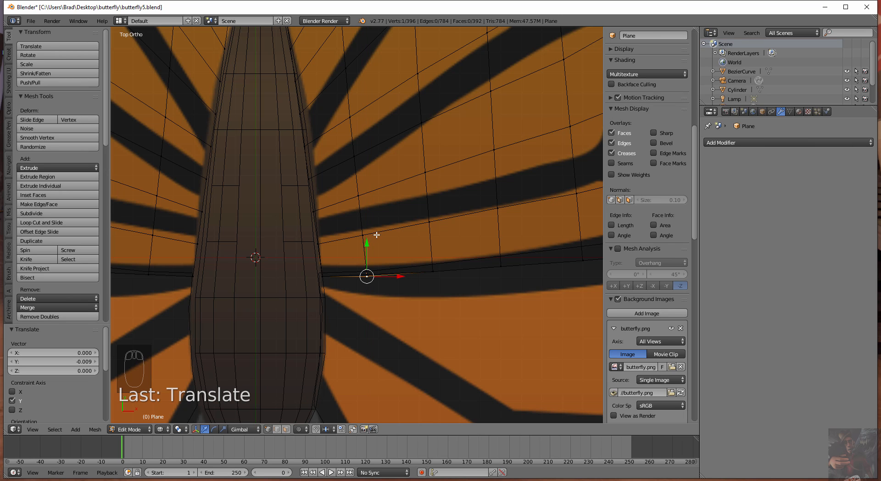
key("ctrl+z")
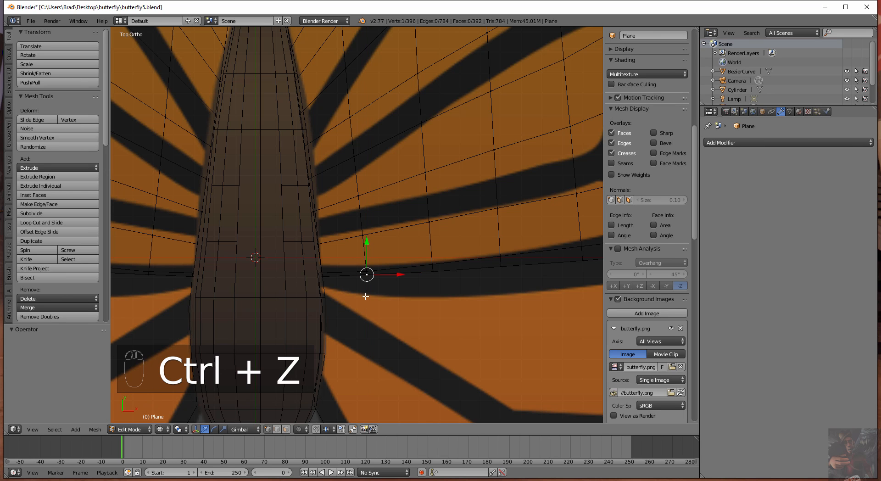
Step: Add the matching vertex across the wing's thickness to the selection, so both ends of that short edge are selected
middle_click_drag(399, 338, 343, 293)
scroll(343, 296, "up", 5)
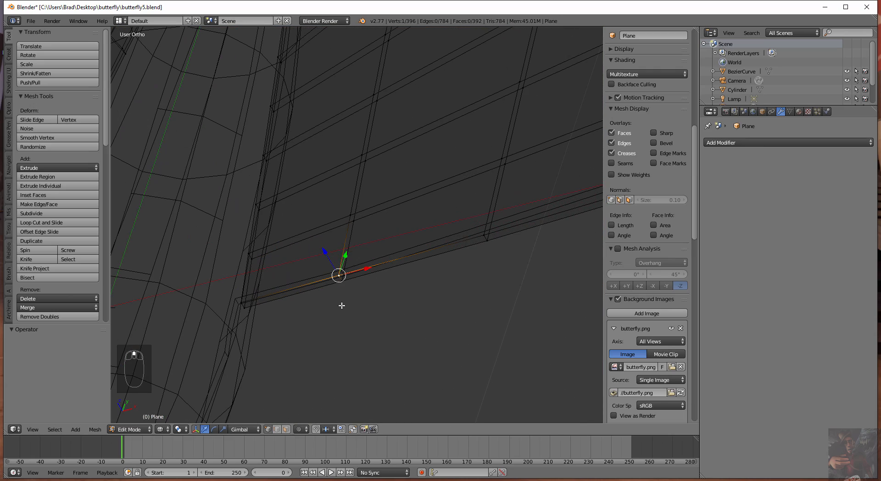
middle_click_drag(345, 330, 352, 302)
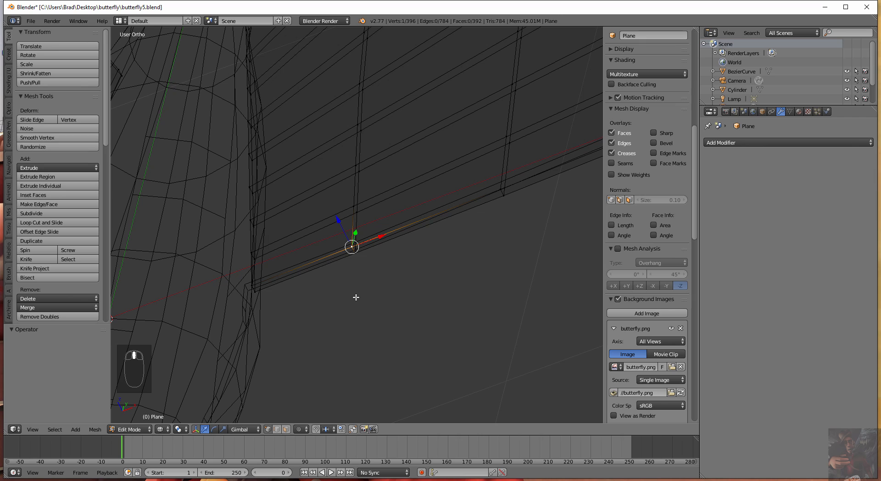
scroll(356, 297, "up", 3)
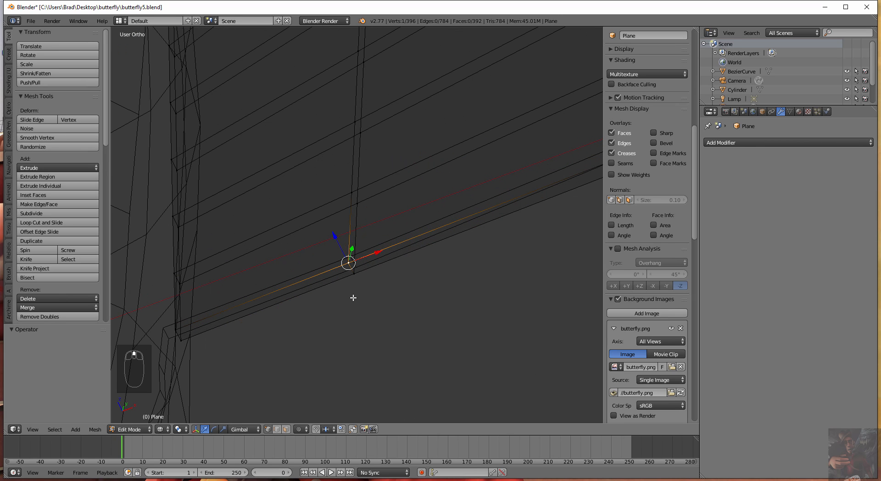
right_click(352, 274, "shift")
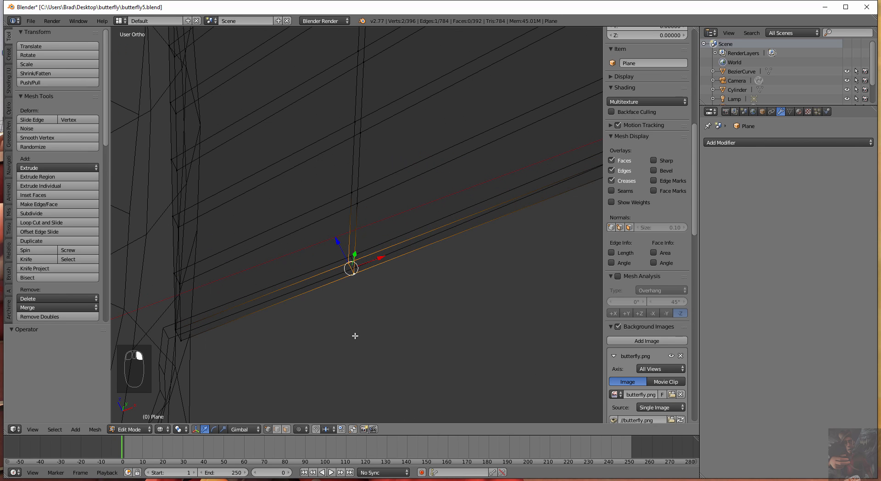
mouse_move(331, 348)
middle_mouse_down()
mouse_move(364, 348)
mouse_move(342, 344)
middle_mouse_up()
scroll(322, 348, "down", 6)
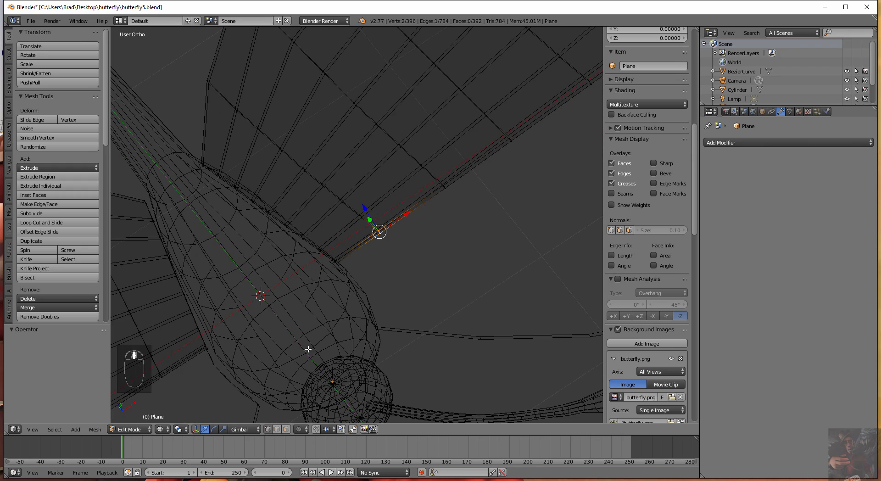
Step: Add the two matching lower-edge vertices of the X-negative wing, one column out from the body, to the selection
middle_click_drag(199, 374, 280, 290, "shift")
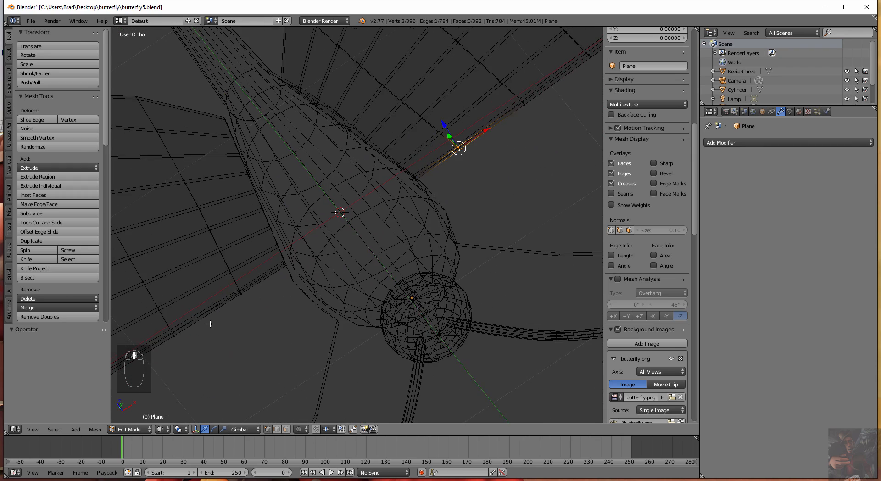
scroll(177, 334, "up", 3)
middle_click_drag(177, 334, 370, 228, "shift")
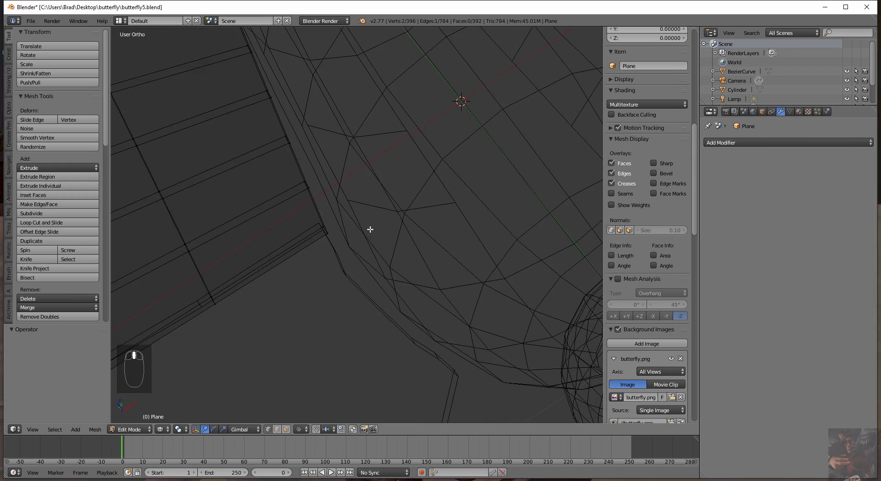
right_click(212, 294, "shift")
right_click(219, 301, "shift")
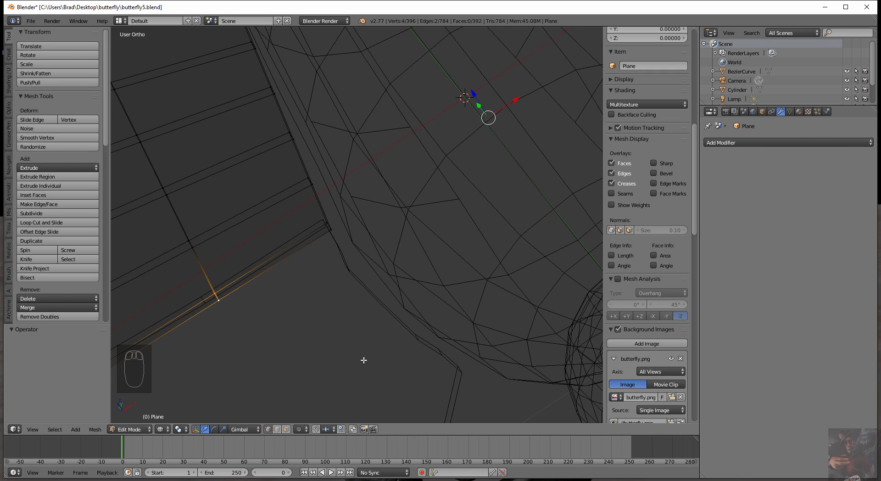
Step: Move the selected lower-edge vertices of both wings -0.005 along Y in top view
key("KP_7")
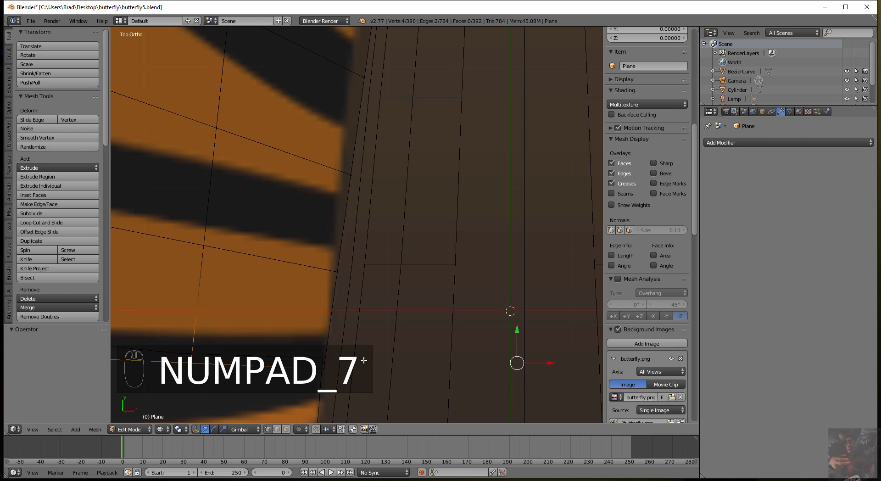
scroll(364, 361, "down", 3)
middle_click_drag(414, 369, 281, 315, "shift")
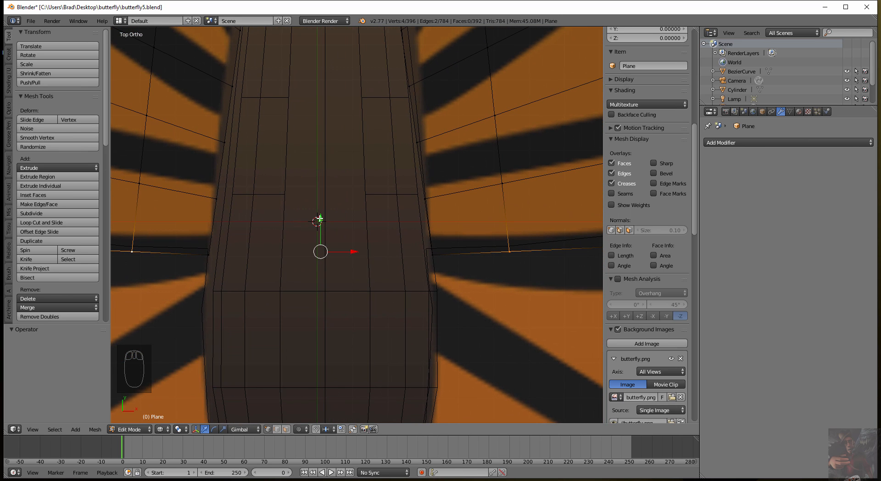
left_click_drag(322, 218, 321, 219)
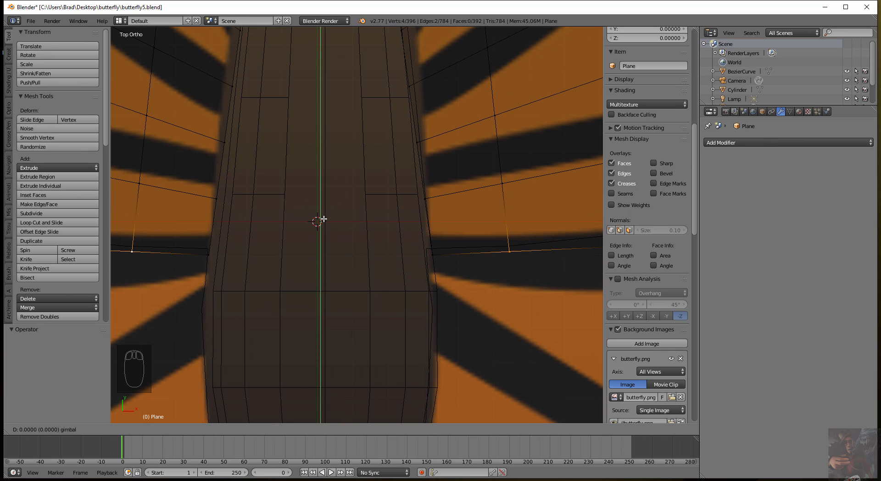
left_click_drag(324, 219, 323, 219)
Step: Try to move the X-positive wing's inner vertex beside the base of the tail -0.003 along X, and undo the move
scroll(285, 239, "up", 1)
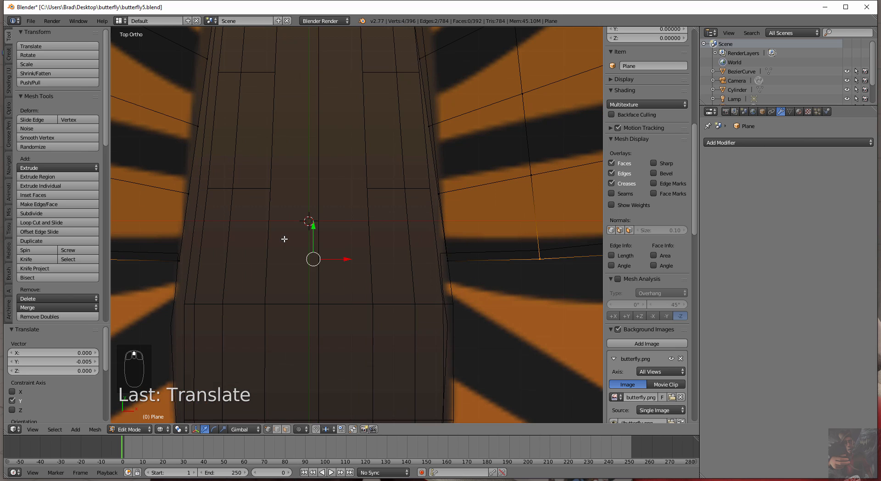
middle_click_drag(303, 180, 292, 386, "shift")
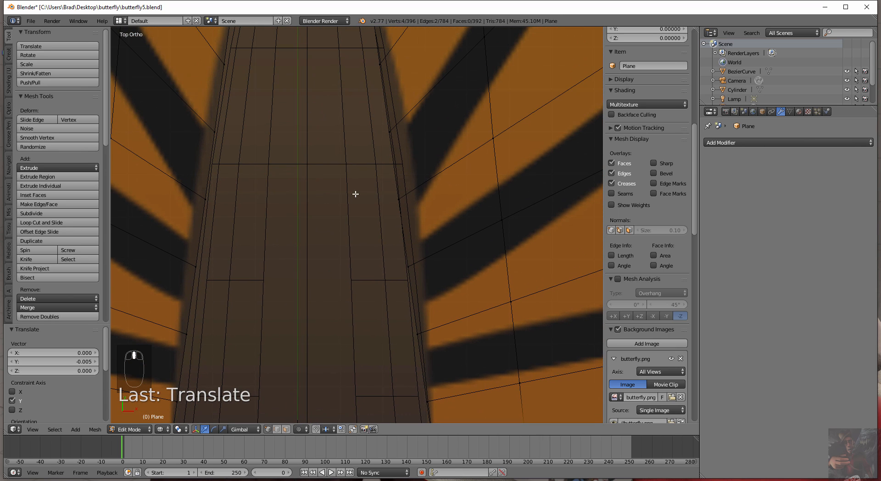
middle_click_drag(355, 194, 356, 321, "shift")
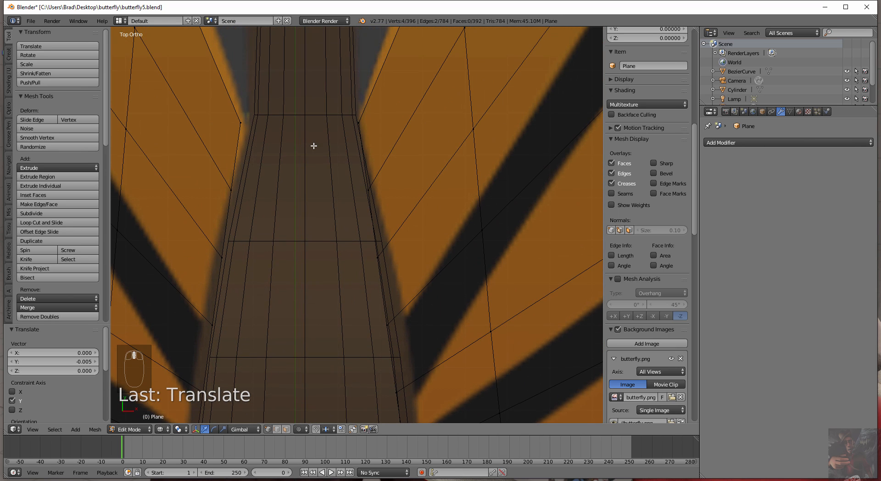
scroll(312, 146, "up", 2)
middle_click_drag(311, 125, 326, 222, "shift")
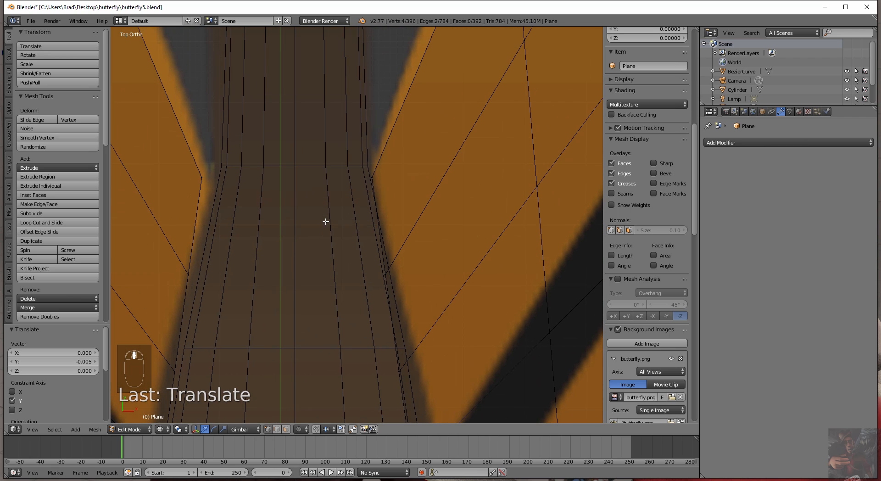
right_click(372, 176)
key("g")
key("x")
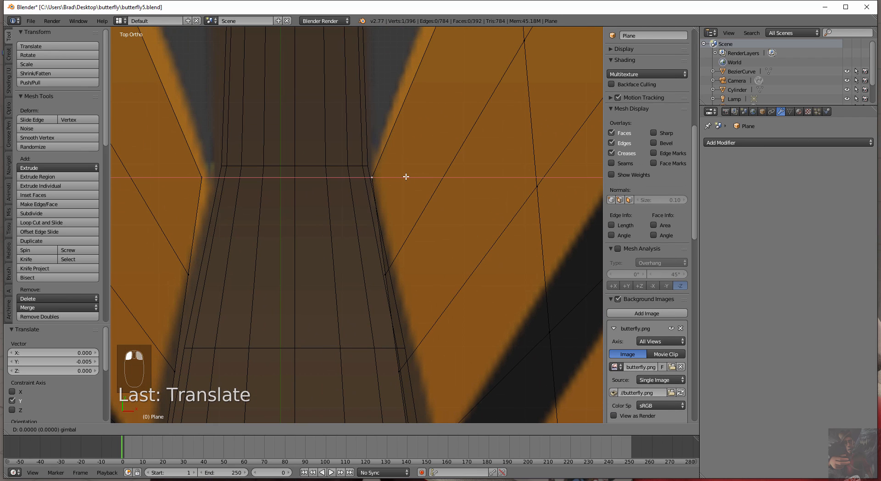
left_click(404, 176)
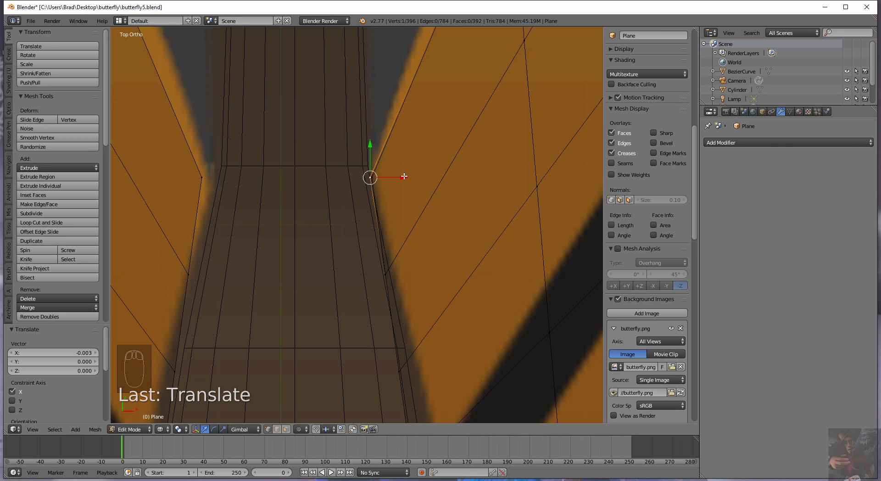
key("ctrl+z")
Step: Add the matching vertex across the wing's thickness to the selection and move the pair -0.005 along X
right_click(373, 178, "shift")
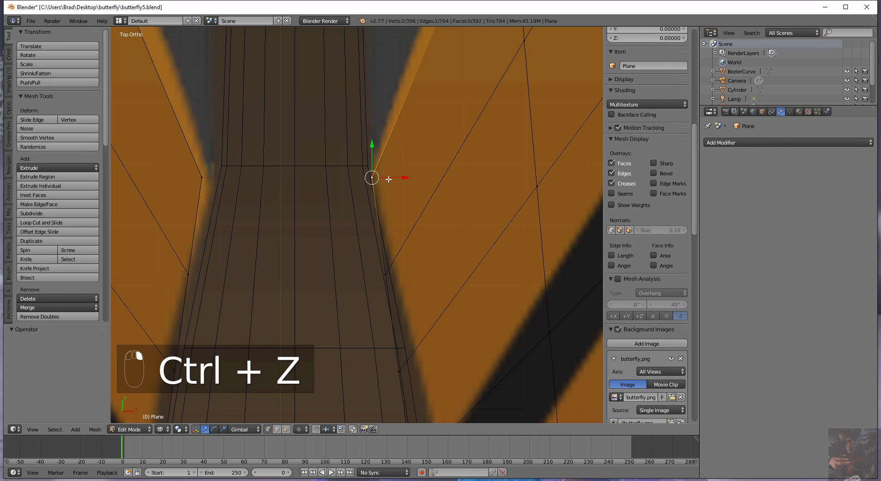
left_click_drag(405, 178, 400, 178)
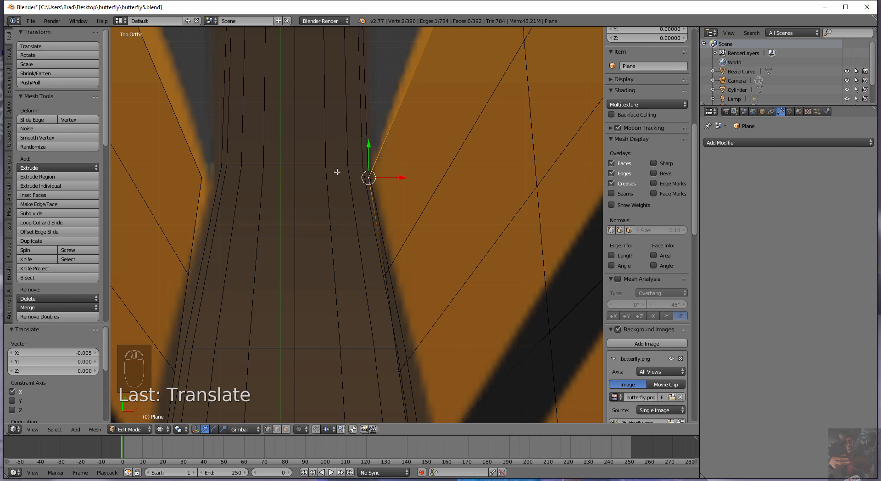
Step: Select the counterpart inner vertex on the X-negative wing and switch the viewport to solid shading
right_click(201, 179)
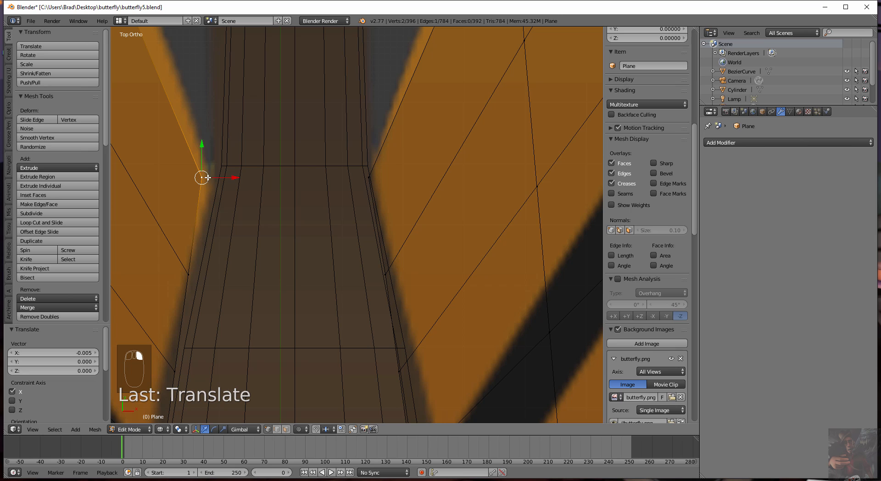
right_click(201, 178)
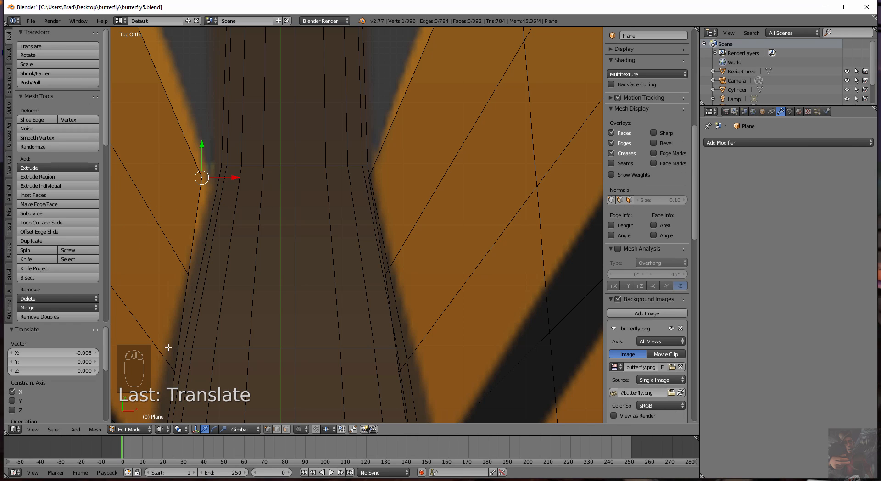
left_click(165, 432)
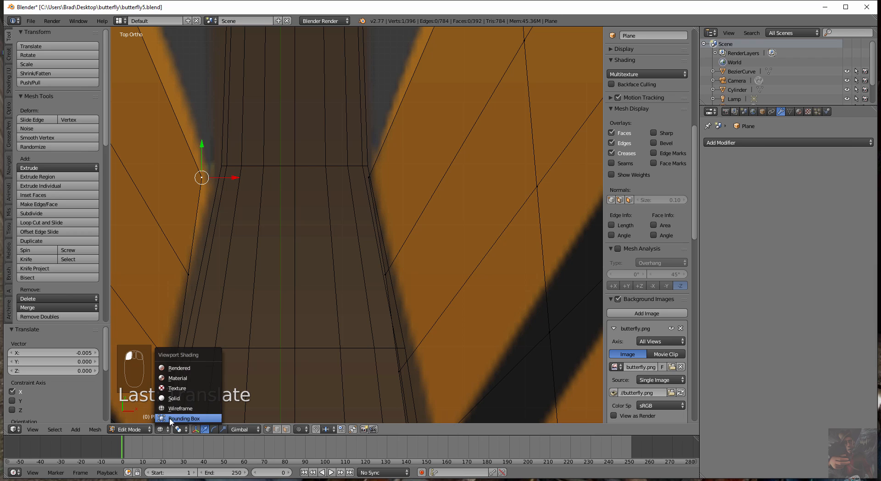
left_click(172, 404)
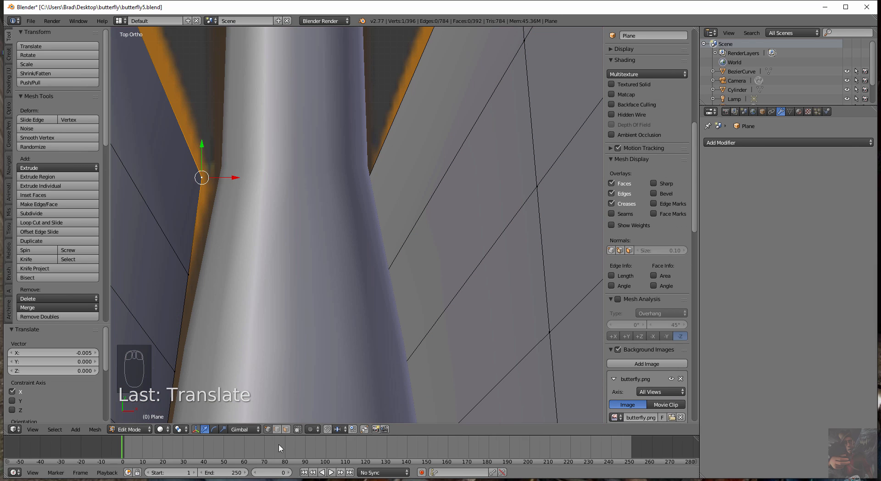
Step: Examine how both wings meet the body from the tail down to the head in top view
scroll(358, 272, "down", 4)
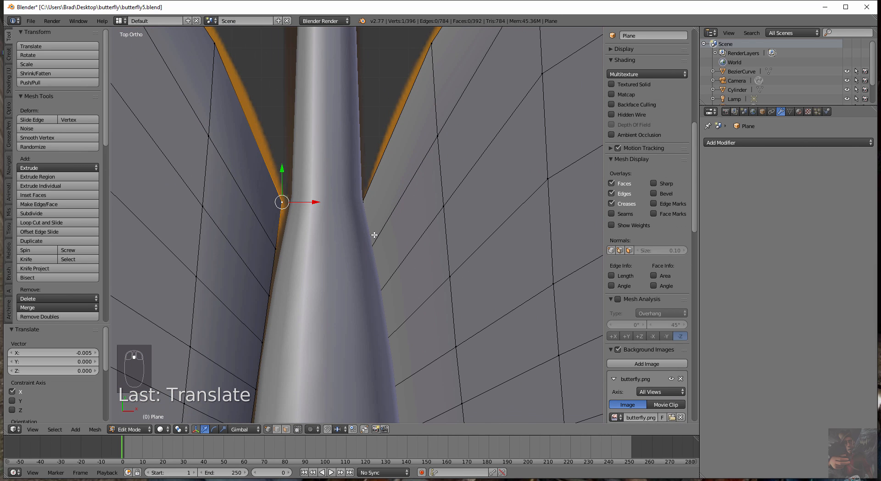
scroll(375, 259, "down", 2)
scroll(358, 314, "down", 2)
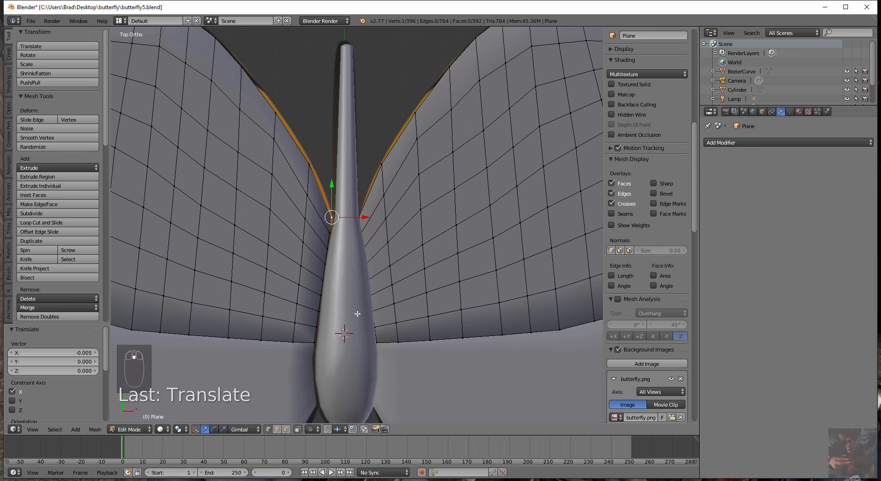
middle_click_drag(334, 410, 327, 322, "shift")
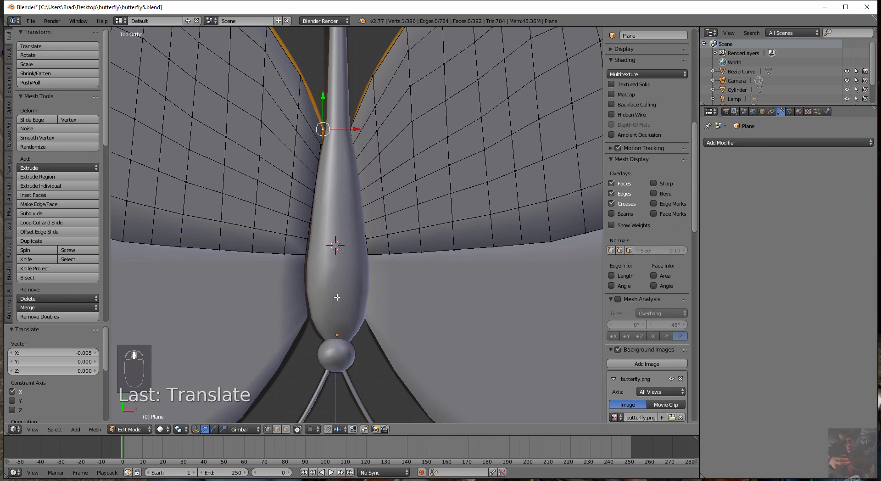
scroll(337, 297, "up", 2)
scroll(338, 295, "down", 3)
scroll(337, 291, "up", 2)
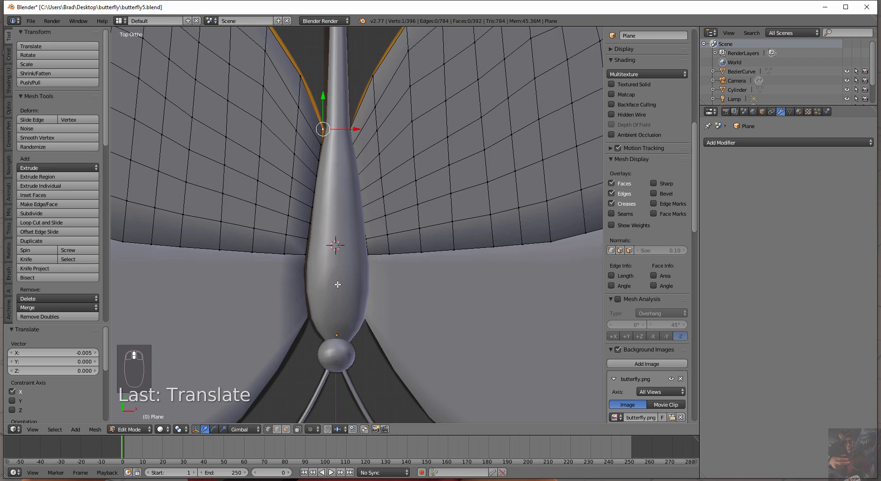
scroll(338, 284, "down", 1)
Step: Leave the wing mesh, select the body object and move it -0.014 along X to center it between the wings
key("Tab")
right_click(350, 309)
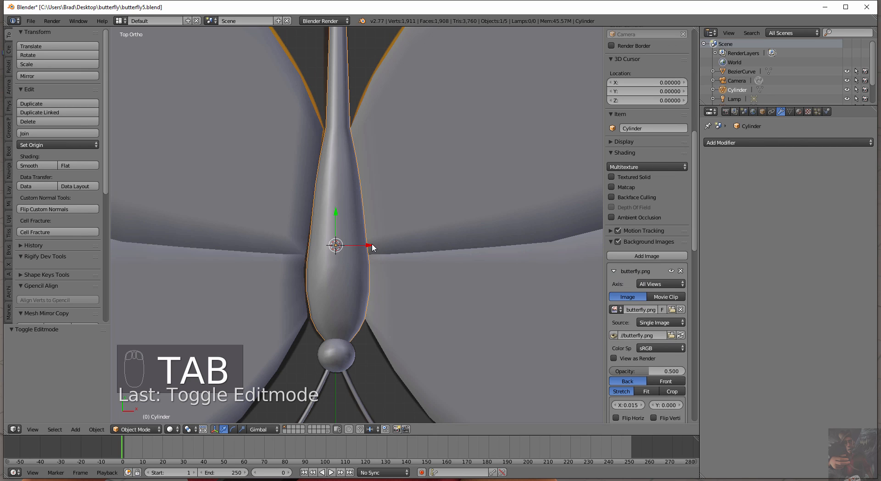
left_click_drag(370, 248, 370, 248)
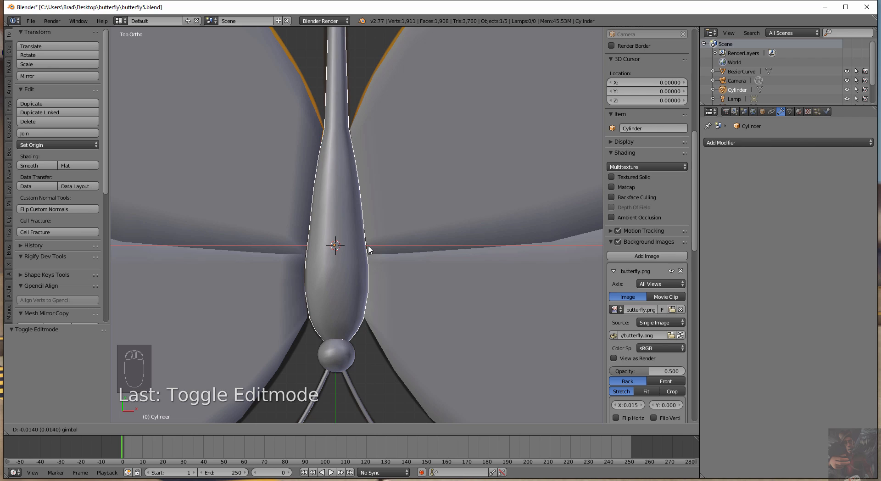
left_click_drag(370, 249, 370, 249)
scroll(323, 310, "up", 4)
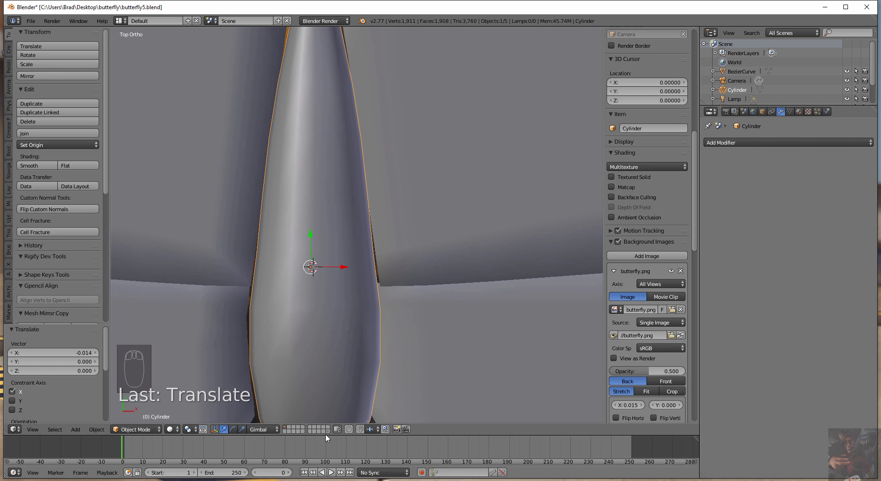
Step: Return to editing the wing mesh with hidden geometry selectable, and select both vertices at the X-positive wing's lower inner corner
right_click(438, 257)
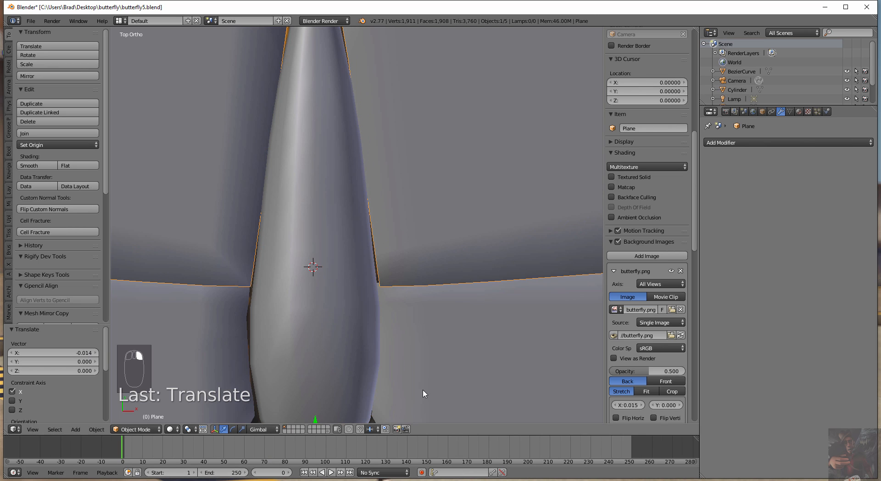
key("Tab")
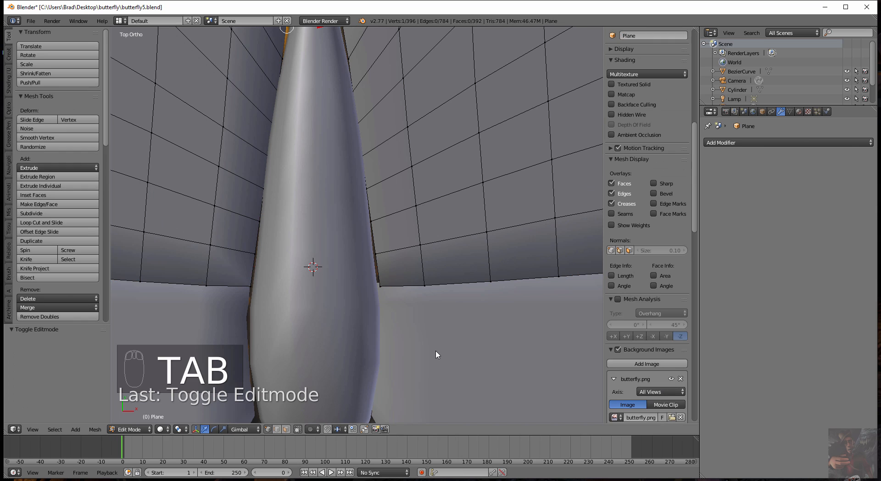
scroll(447, 186, "down", 5)
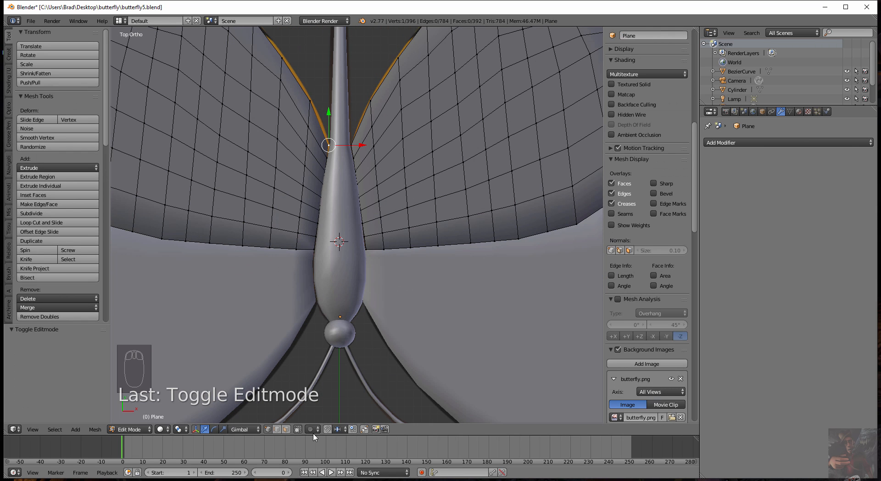
left_click(298, 429)
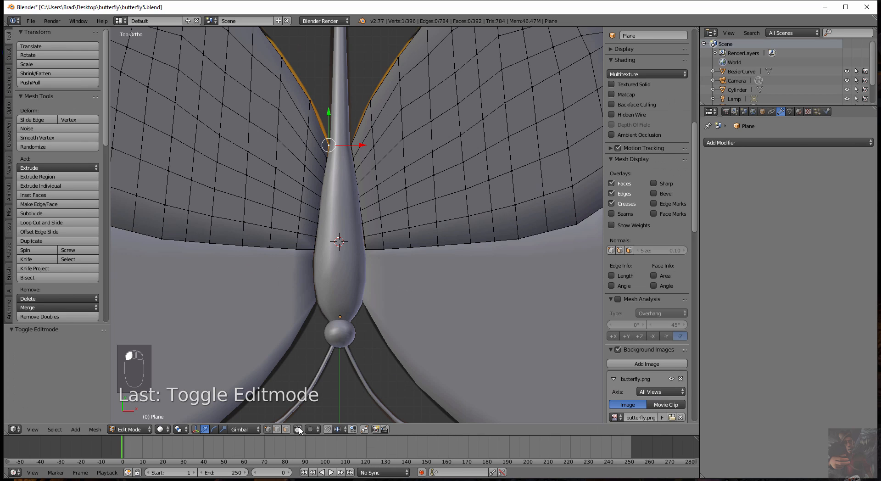
middle_click_drag(431, 419, 372, 369)
scroll(326, 305, "up", 6)
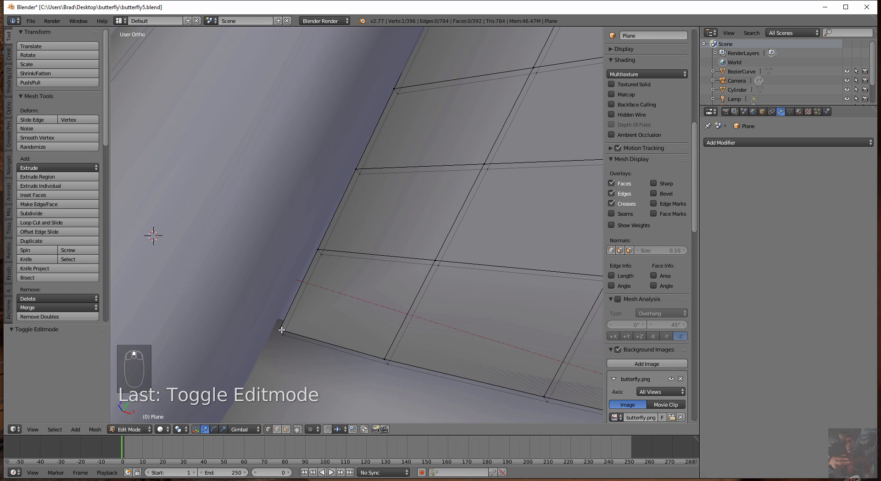
right_click(282, 330, "shift")
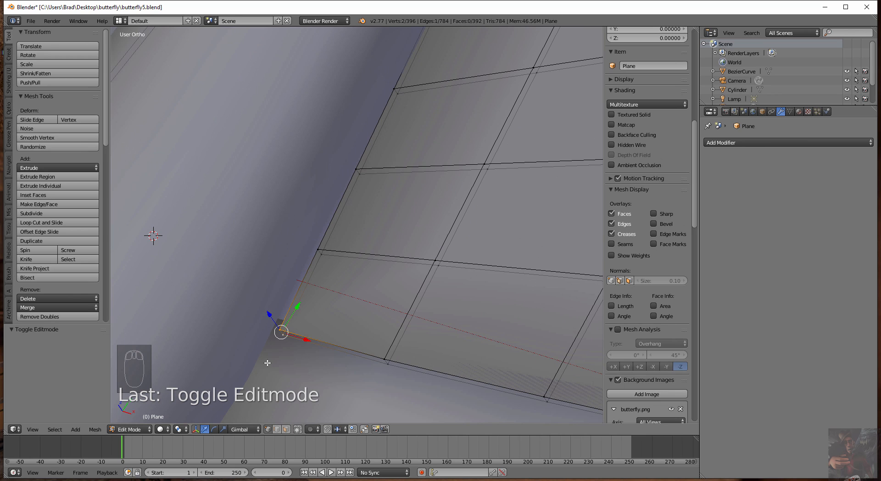
Step: Add two more lower and the two uppermost inner-edge vertex pairs on the X-positive wing to the corner selection, and move all -0.019 along X
left_click(298, 430)
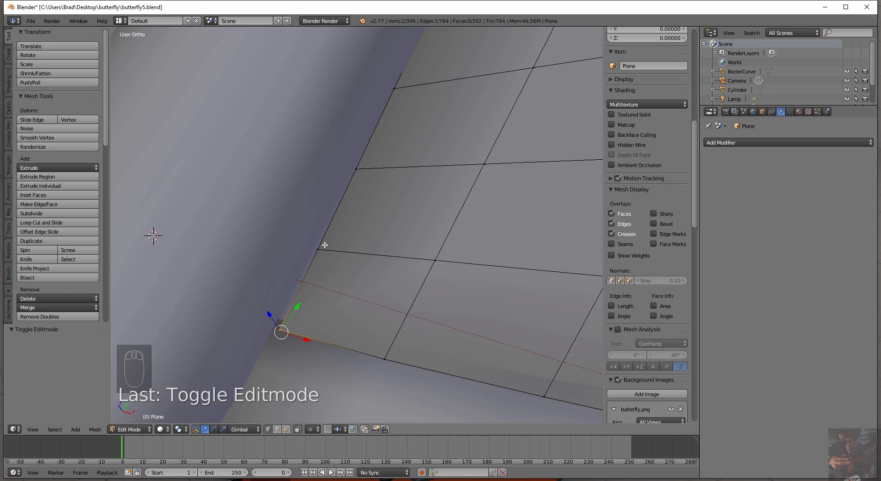
left_click(298, 430)
middle_click_drag(317, 360, 325, 378)
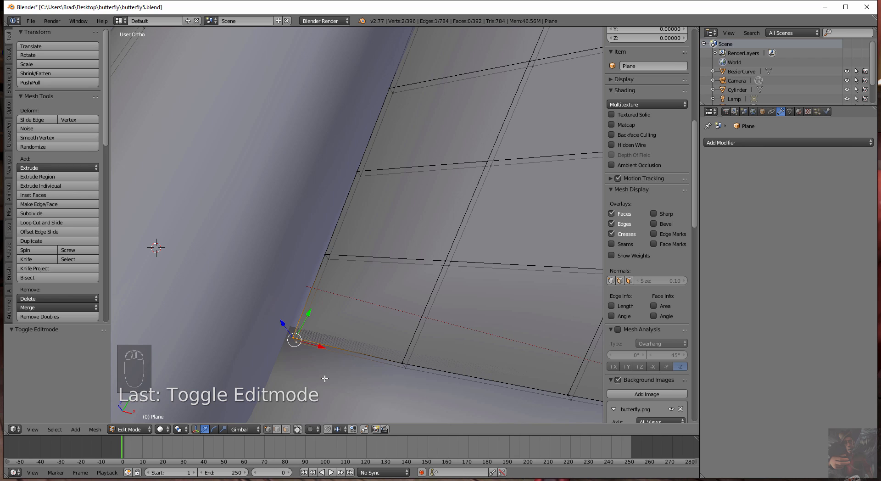
key("KP_7")
scroll(325, 378, "up", 2)
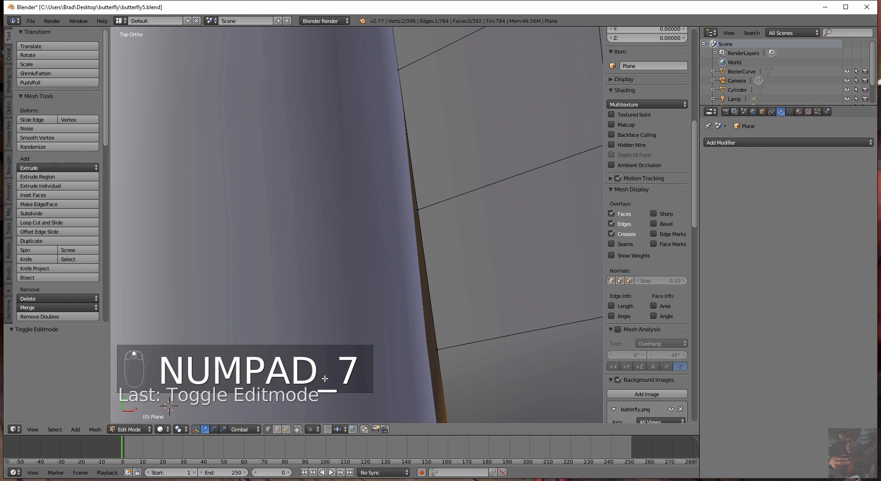
right_click(439, 351, "shift")
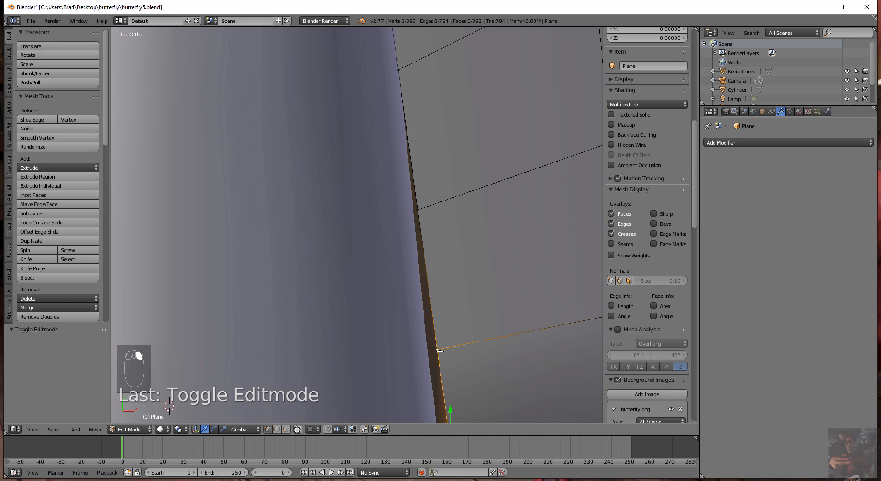
right_click(424, 207, "shift")
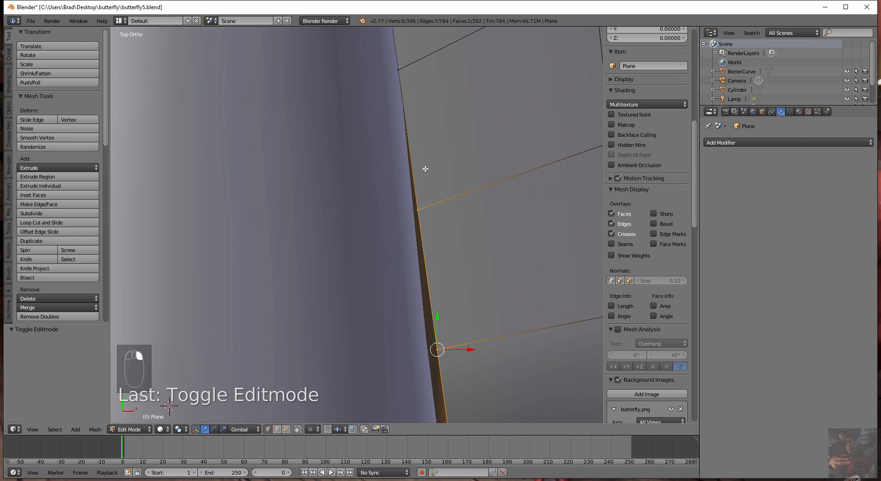
mouse_move(410, 113)
middle_mouse_down("shift")
mouse_move(401, 350)
mouse_move(407, 51)
mouse_move(413, 108)
middle_mouse_up("shift")
scroll(401, 183, "down", 6)
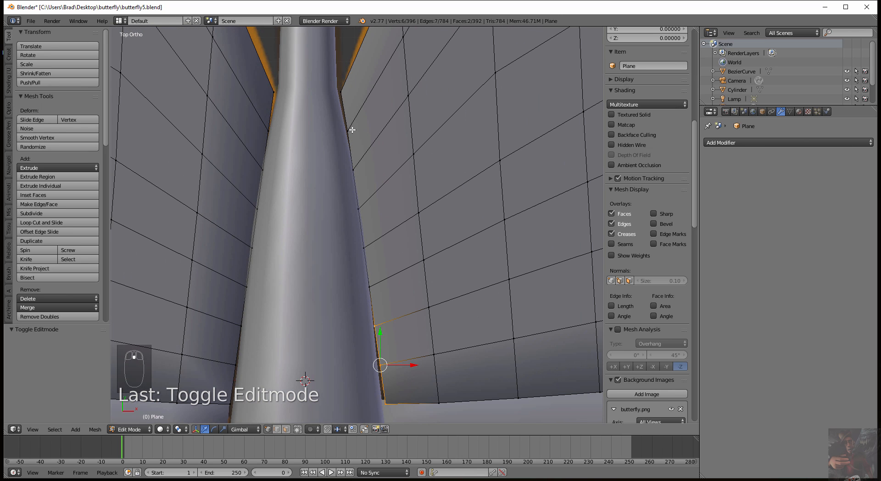
right_click(352, 130, "shift")
right_click(345, 91, "shift")
right_click(346, 90, "shift")
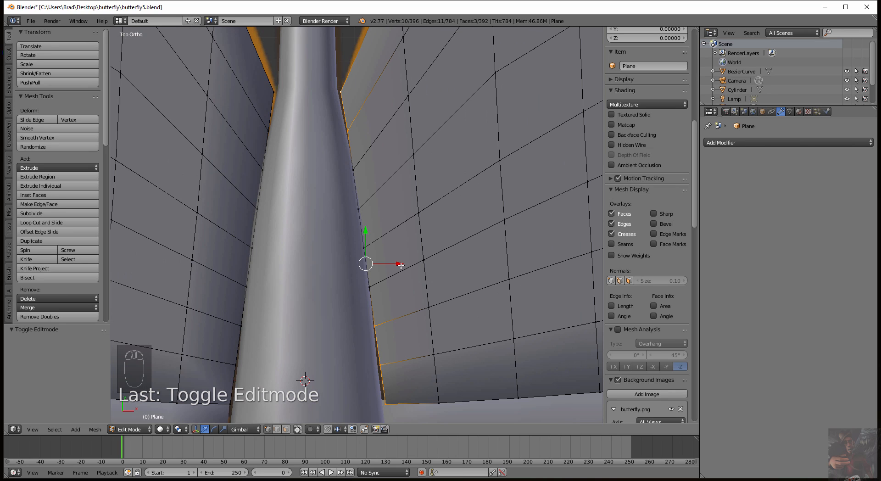
left_click_drag(403, 264, 398, 266)
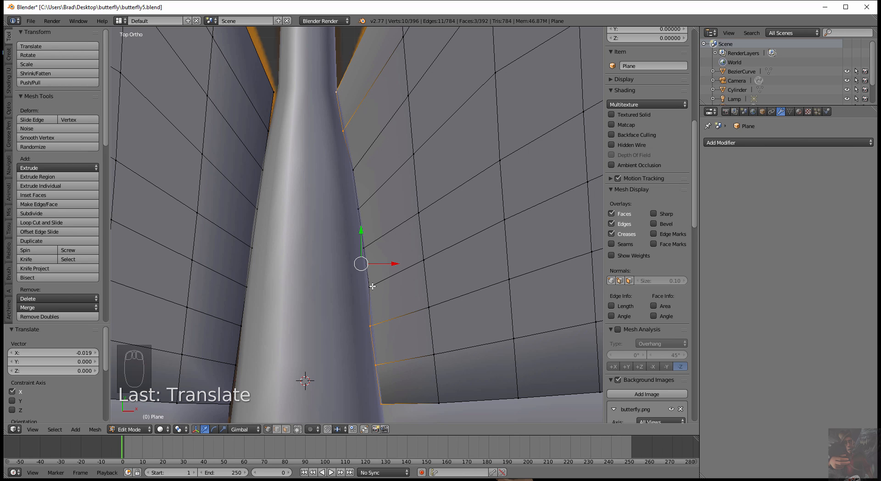
Step: Move the X-positive wing's middle inner-edge vertex pair -0.009 along X, then it and the pair above another -0.007 along X
right_click(372, 286)
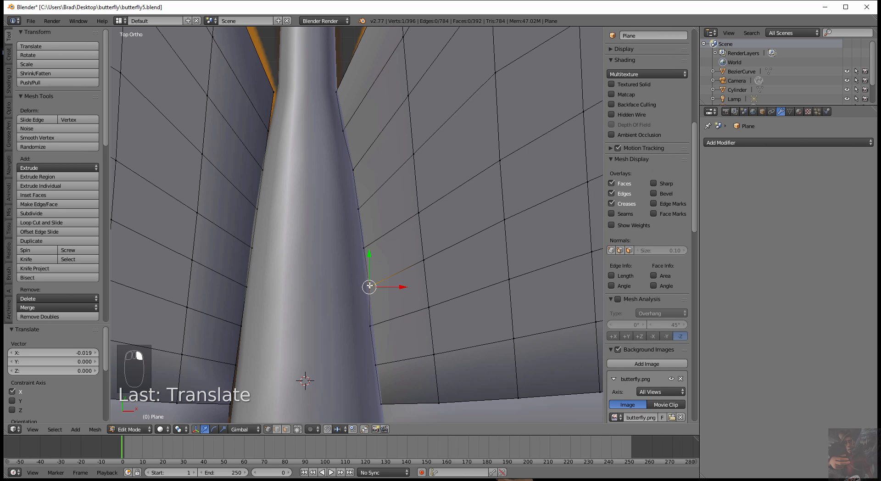
right_click(369, 286, "shift")
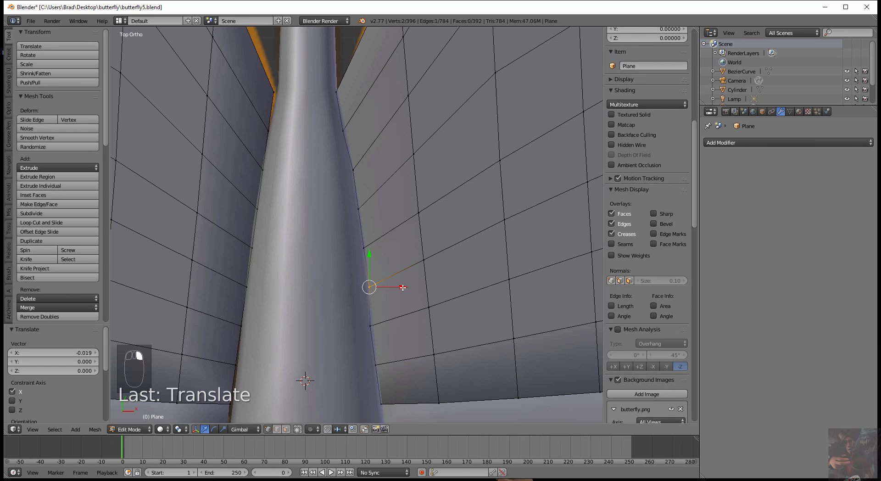
left_click_drag(403, 288, 401, 287)
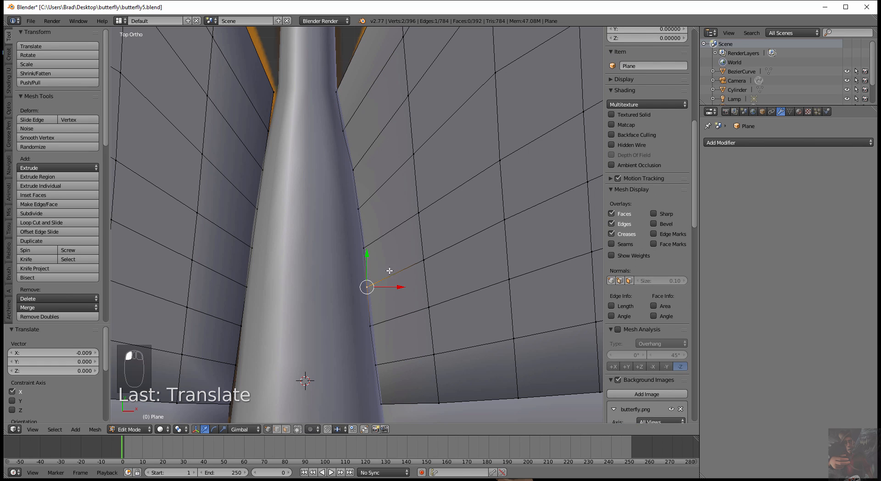
right_click(370, 249, "shift")
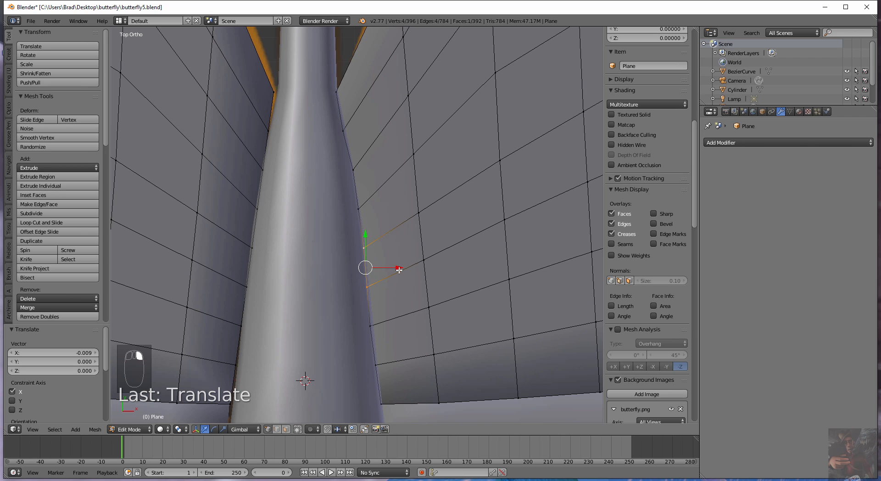
left_click_drag(399, 270, 397, 270)
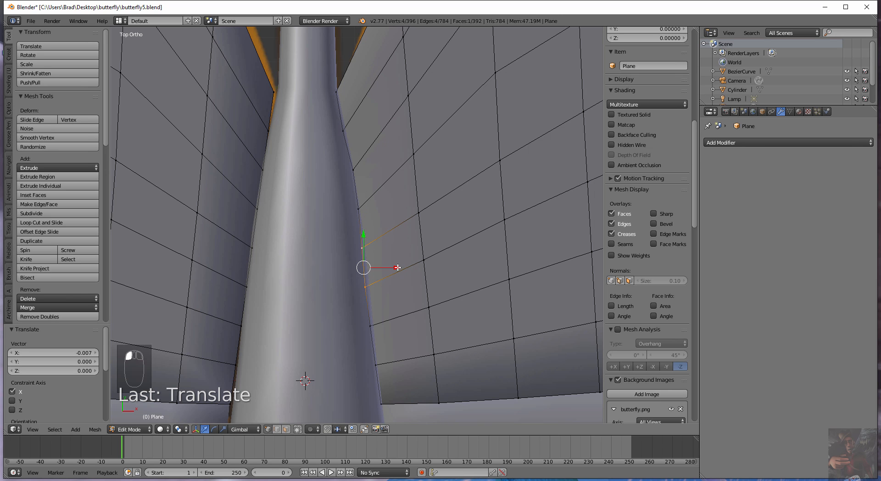
Step: Move the X-negative wing's topmost inner-edge vertices toward the body, and shift the pair below them 0.010 along X
right_click(273, 91)
left_click_drag(306, 91, 313, 91)
middle_click_drag(266, 132, 285, 214, "shift")
scroll(283, 105, "up", 2)
key("ctrl+z")
scroll(284, 214, "up", 2)
left_click(276, 174, "shift")
key("g")
key("x")
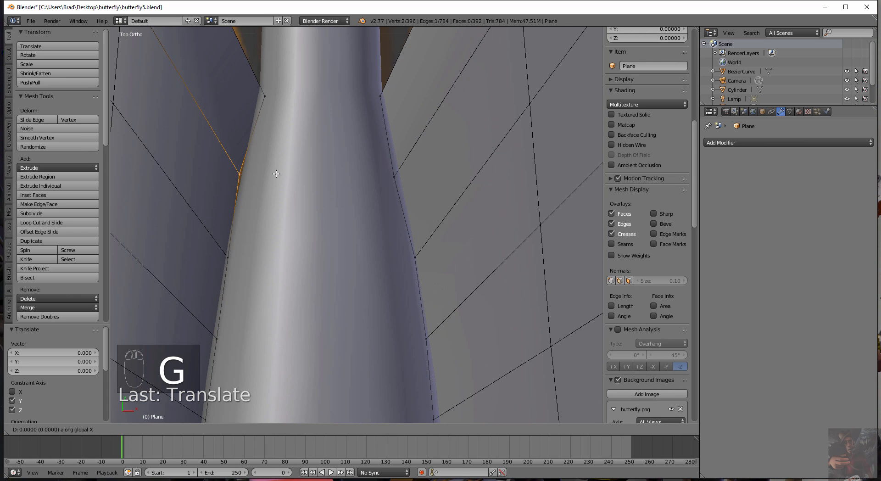
left_click(281, 176)
Step: Select the three lowest inner-edge vertex pairs on the X-negative wing and move them 0.005 along X toward the body
middle_click_drag(261, 323, 279, 179, "shift")
middle_click_drag(234, 317, 249, 134, "shift")
right_click(218, 252)
right_click(218, 252, "shift")
middle_click_drag(218, 251, 239, 142, "shift")
right_click(221, 223, "shift")
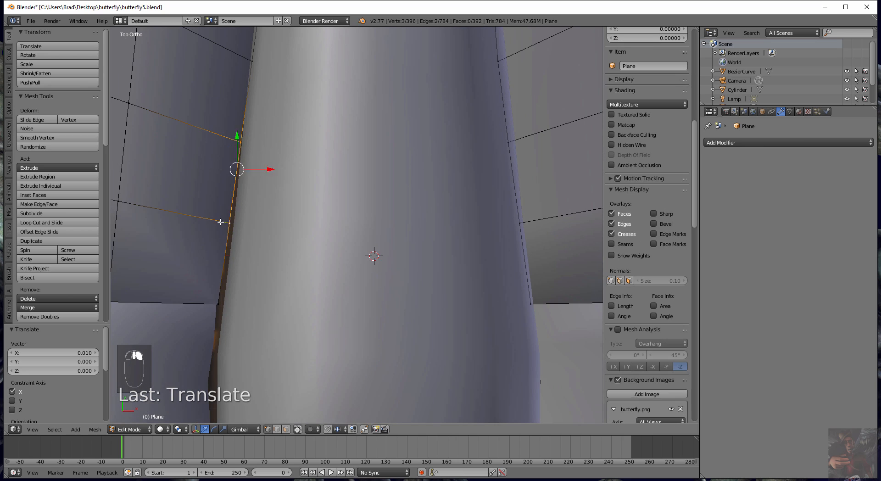
right_click(221, 222, "shift")
right_click(216, 301, "shift")
right_click(216, 301, "shift")
left_click_drag(265, 222, 268, 222)
Step: Deselect the uppermost pair and move the other two pairs 0.007 along X, then push only the lower corner pair slightly further toward the body
right_click(242, 147, "shift")
right_click(241, 148, "shift")
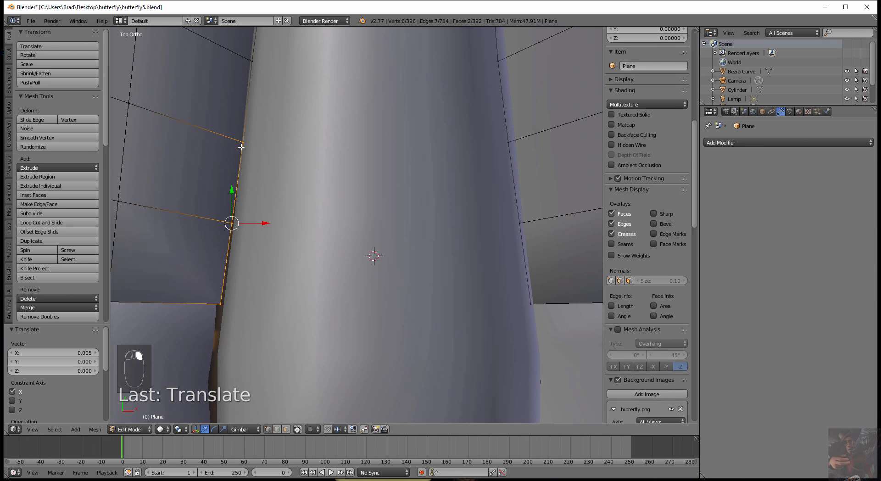
key("c")
middle_click(242, 147)
right_click(242, 148)
left_click_drag(260, 263, 263, 264)
key("c")
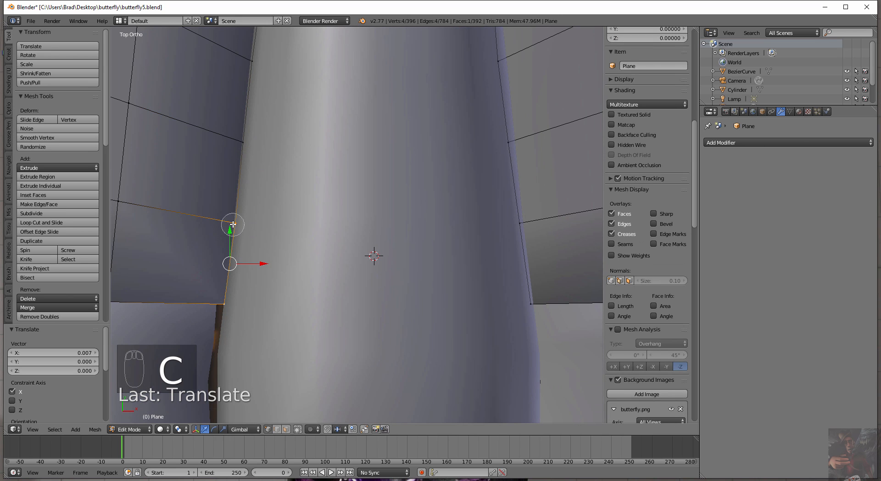
middle_click(233, 225)
left_click_drag(258, 304, 260, 305)
Step: Leave the tail-side wing mesh and start editing the head-side wings object, Plane.001
scroll(464, 317, "down", 8)
key("Tab")
right_click(464, 316)
key("Tab")
scroll(404, 320, "up", 5)
middle_click_drag(456, 263, 321, 138, "shift")
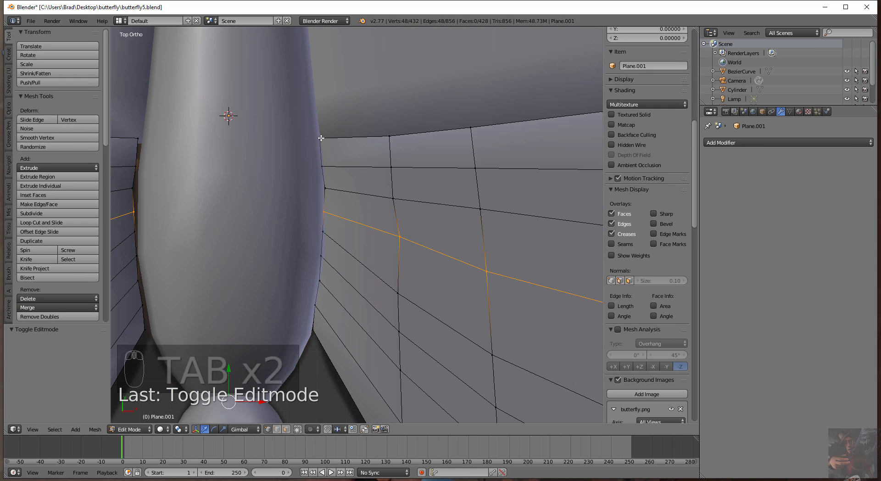
Step: Nudge the inner-edge vertices of the X-positive head-side wing against the side of the body
right_click(321, 138)
right_click(324, 166)
right_click(325, 188)
right_click(325, 188, "shift")
left_click_drag(360, 188, 358, 189)
right_click(325, 212)
right_click(322, 280)
left_click_drag(357, 281, 350, 305)
Step: Select the vertex pair just before the X-positive wing's head-end corner and move it -0.002 along X against the body
right_click(317, 305)
right_click(316, 305, "shift")
scroll(345, 328, "up", 2)
middle_click_drag(352, 290, 381, 185, "shift")
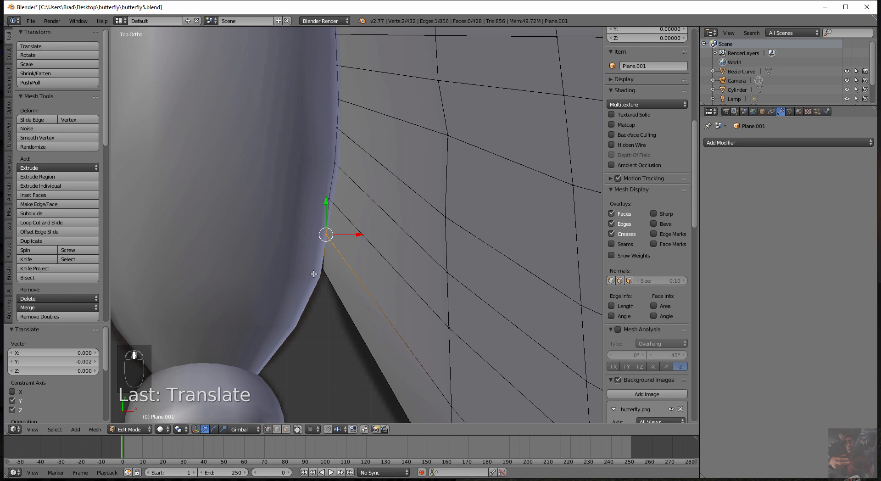
key("g")
right_click(313, 274)
key("g")
key("x")
left_click(312, 274)
Step: Select both vertices at the X-positive wing's head-end inner corner and move them -0.010 along X
right_click(322, 274)
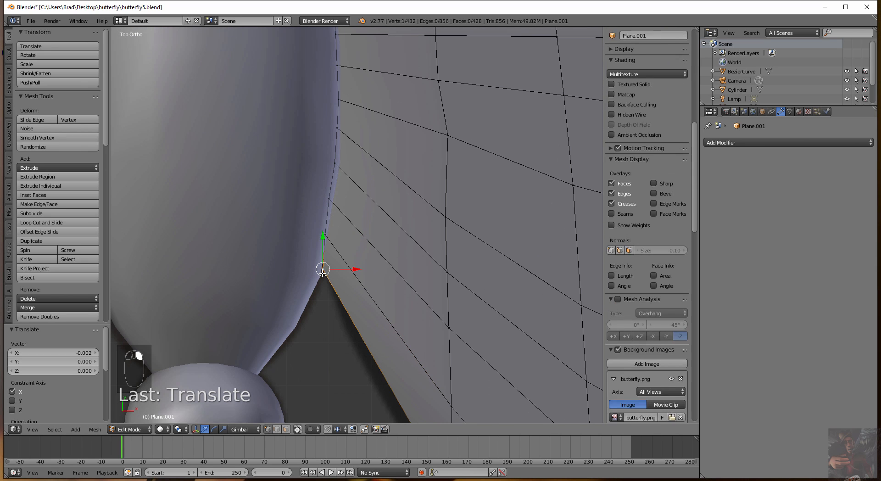
right_click(322, 273, "shift")
left_click_drag(358, 269, 354, 270)
Step: Move the X-negative wing's head-end inner corner vertices onto the body along X, and shift the neighbouring pair 0.018 along X
scroll(255, 319, "down", 6)
middle_click_drag(255, 319, 377, 321, "shift")
scroll(378, 321, "up", 5)
right_click(426, 273)
right_click(427, 272, "shift")
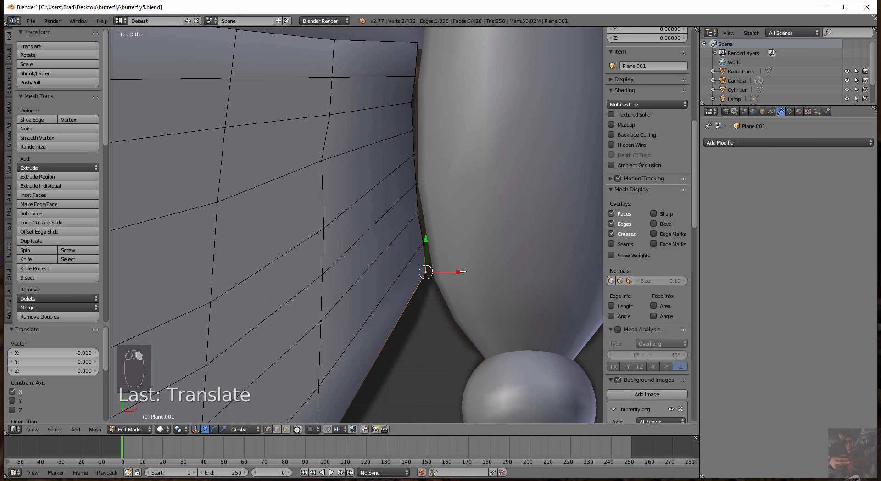
left_click_drag(463, 272, 473, 271)
right_click(424, 243)
right_click(425, 244, "shift")
left_click_drag(459, 243, 466, 242)
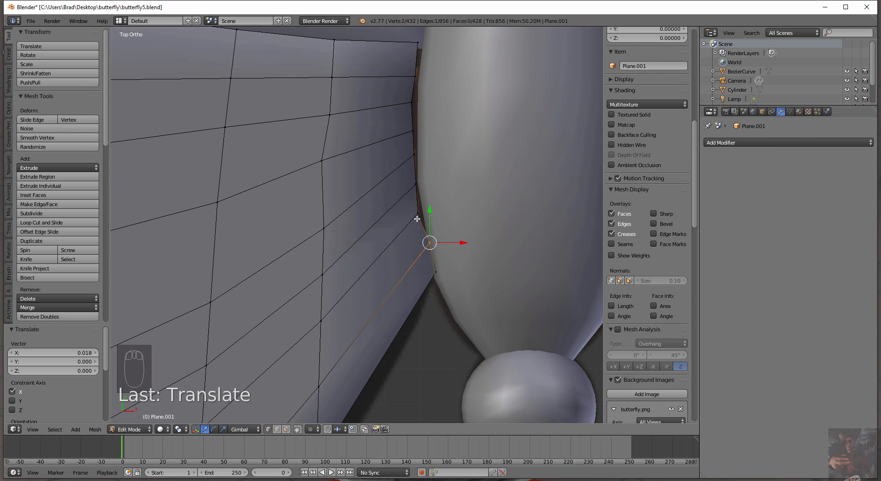
Step: Move the next three inner-edge vertex pairs of the X-negative head-side wing along X onto the body, the second pair by 0.010
right_click(417, 214)
right_click(417, 215, "shift")
left_click_drag(449, 213, 451, 185)
right_click(416, 185)
right_click(415, 185, "shift")
right_click(411, 155)
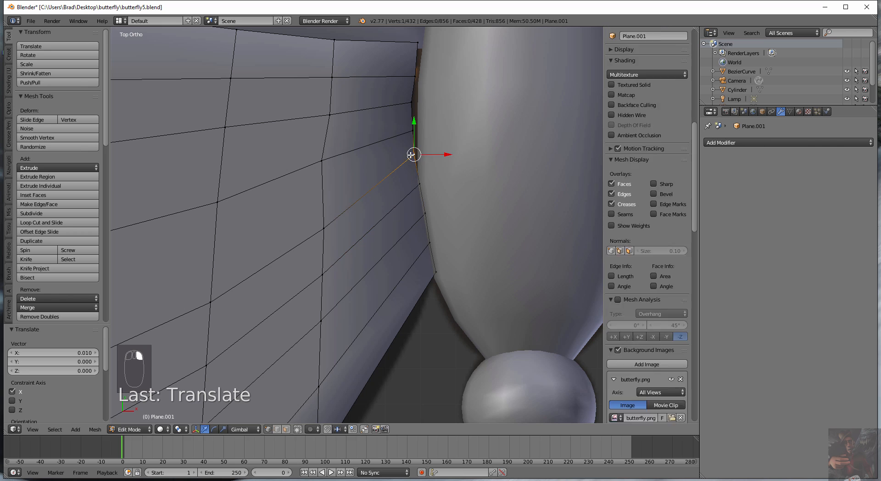
right_click(411, 155, "shift")
left_click_drag(448, 155, 453, 155)
Step: Close the rest of the X-negative head-side wing's gap by moving its remaining inner-edge vertex pairs along X, the last pair by 0.019
middle_click_drag(410, 132, 356, 223, "shift")
right_click(356, 222)
right_click(356, 222, "shift")
left_click_drag(392, 221, 400, 168)
right_click(353, 193)
right_click(353, 192, "shift")
right_click(357, 167)
right_click(357, 168, "shift")
right_click(358, 134)
right_click(359, 133, "shift")
left_click_drag(398, 133, 405, 134)
scroll(433, 248, "down", 12)
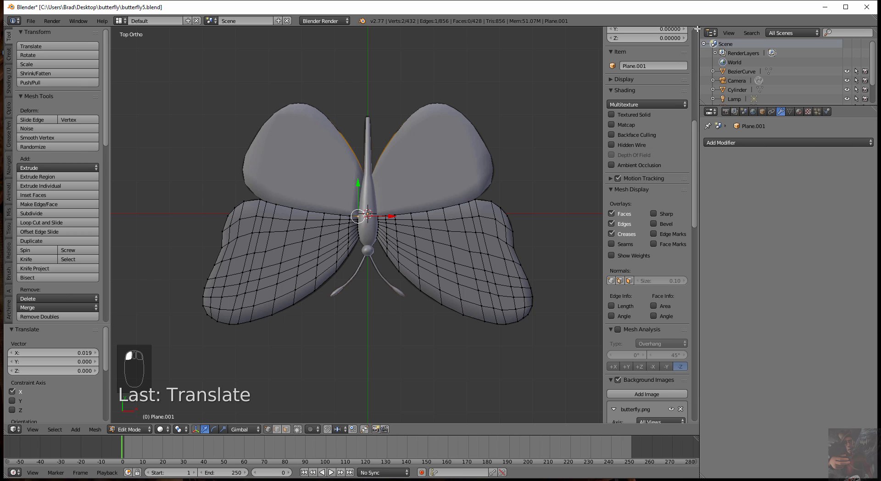
Step: Split the 3D viewport vertically into two roughly equal areas and turn the new one into a UV/Image Editor
left_click_drag(697, 29, 604, 30)
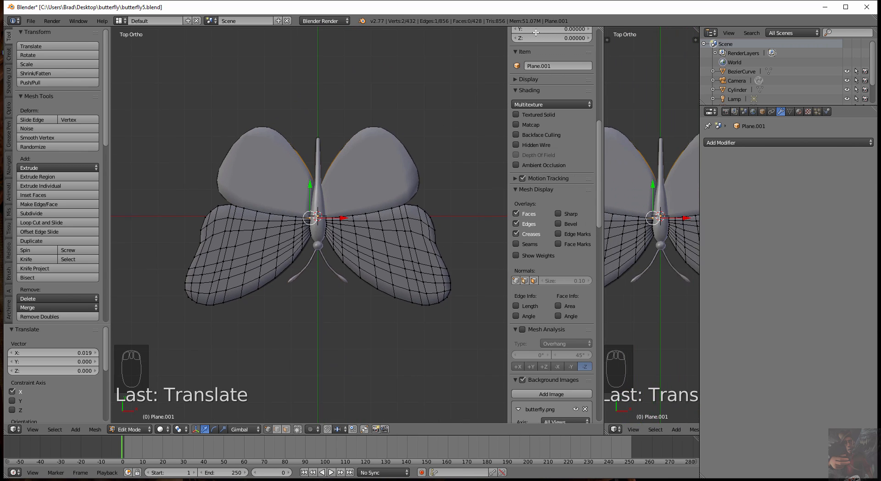
left_click_drag(535, 32, 401, 38)
scroll(438, 400, "down", 3)
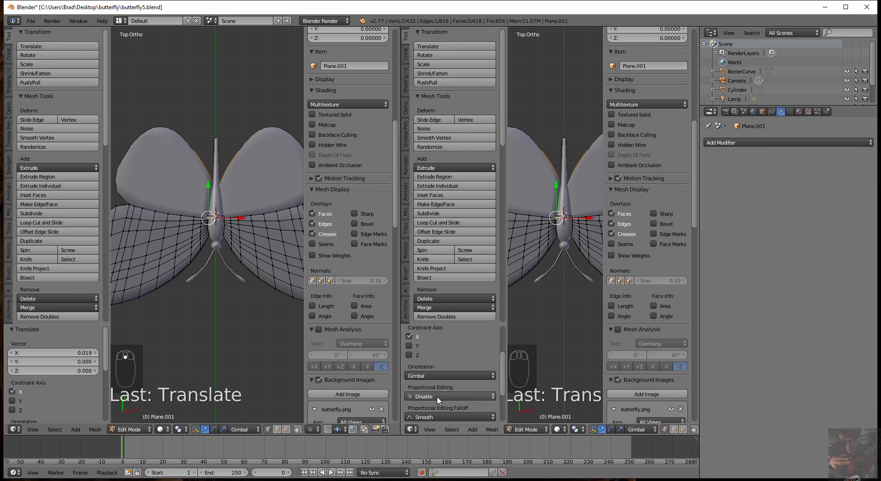
left_click(415, 429)
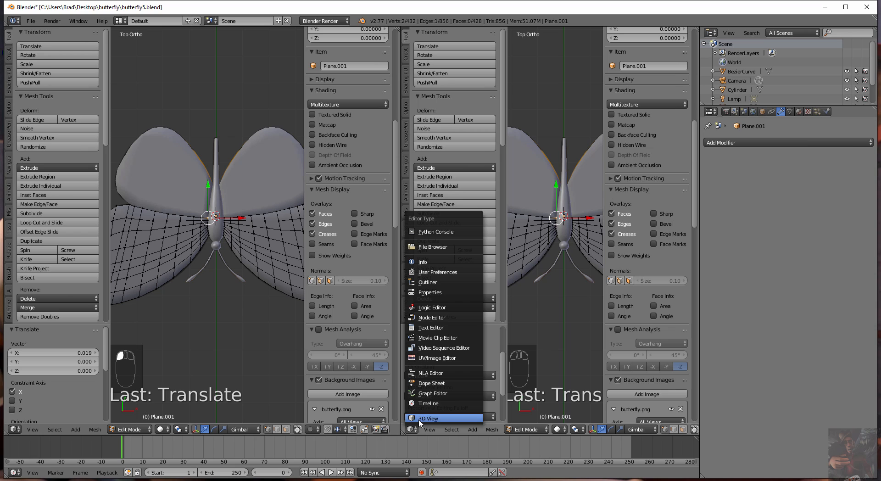
left_click(441, 362)
scroll(558, 296, "up", 3)
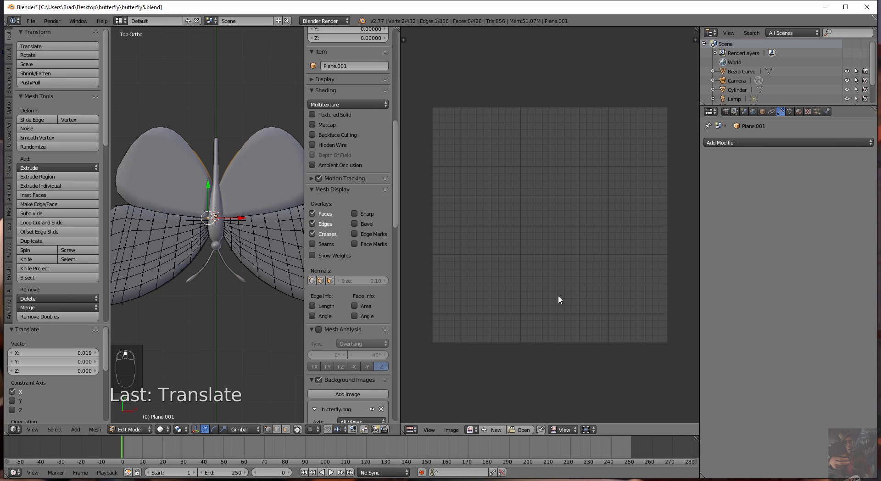
scroll(558, 296, "down", 2)
scroll(558, 295, "up", 1)
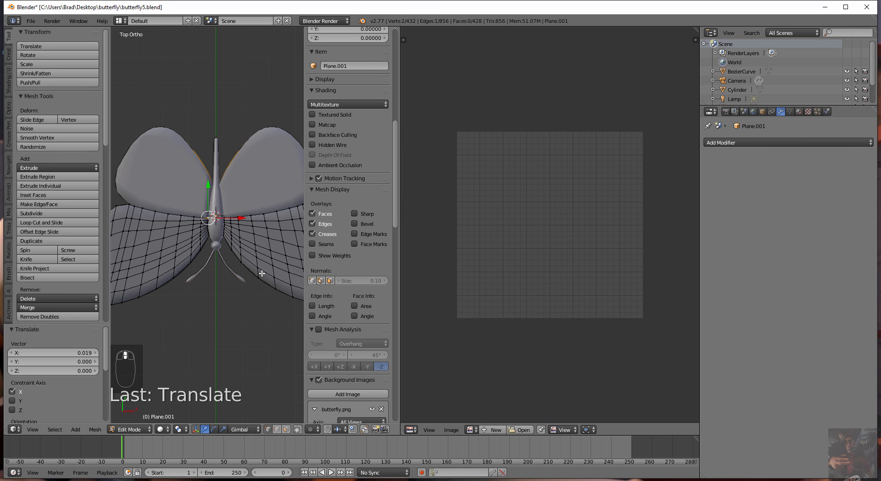
Step: Leave mesh editing on the head-side wings and return to Object Mode
scroll(252, 294, "down", 3)
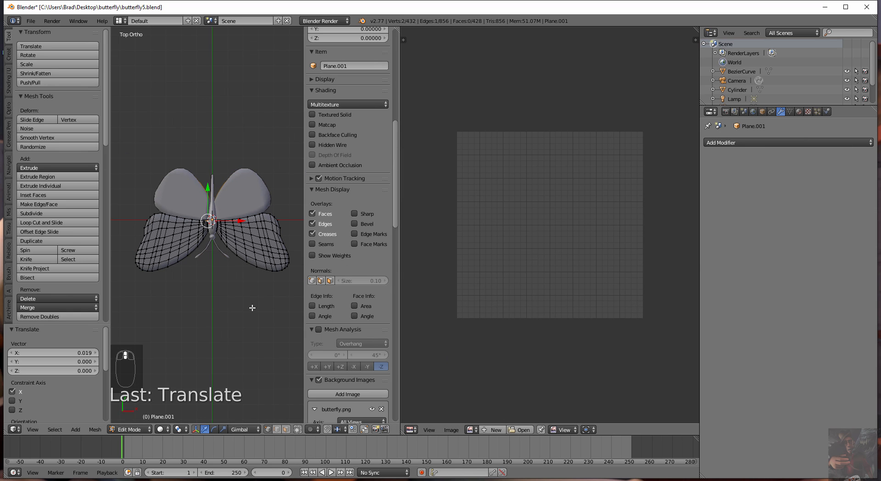
middle_click_drag(252, 307, 245, 214)
scroll(244, 214, "up", 3)
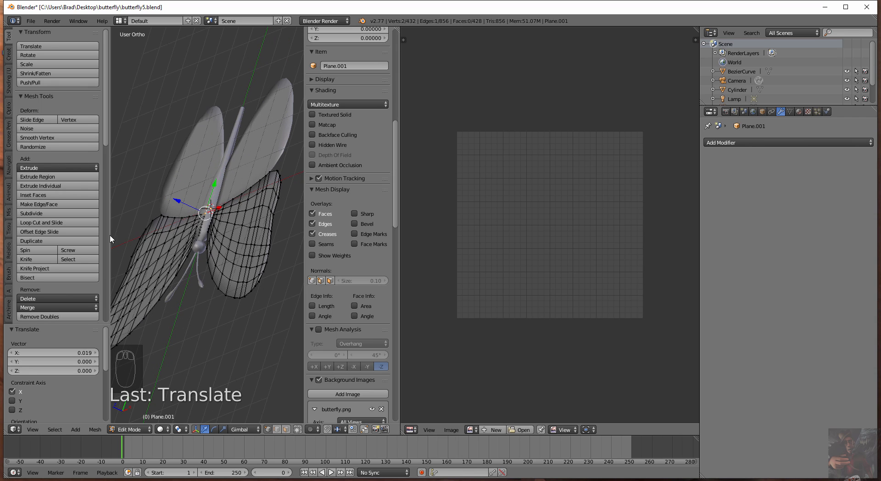
key("Tab")
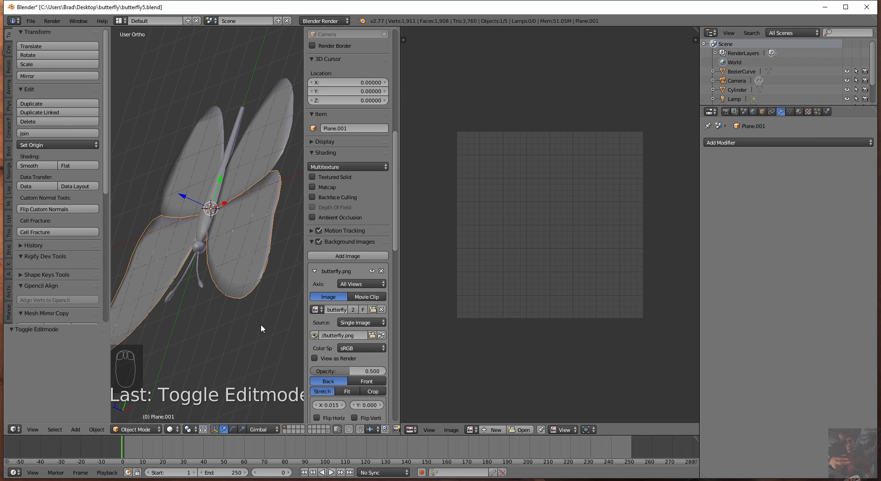
scroll(261, 324, "up", 4)
scroll(261, 324, "down", 5)
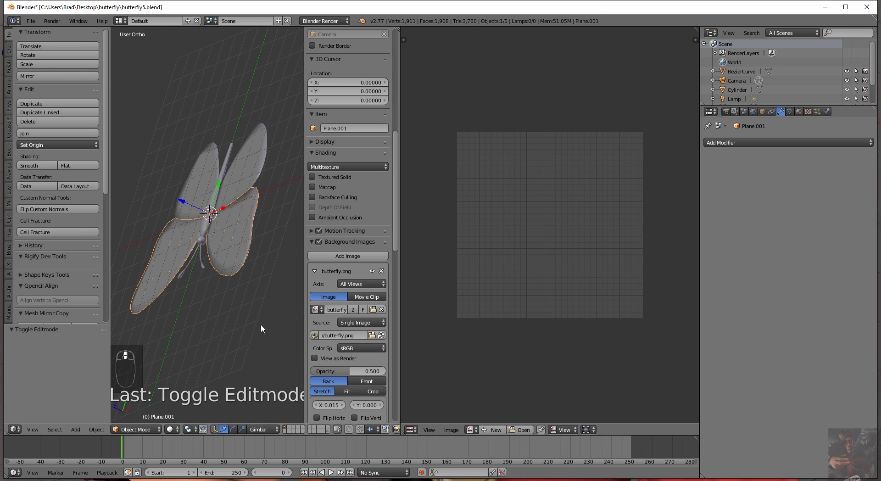
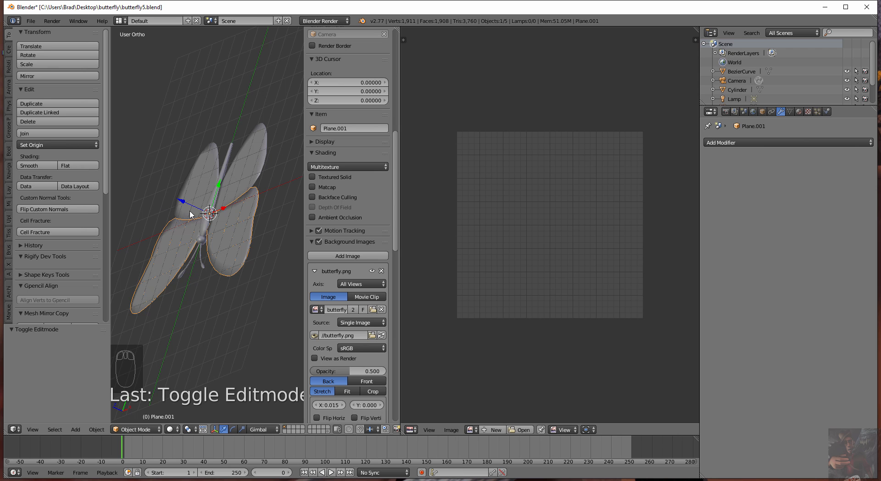
middle_click_drag(258, 317, 190, 253)
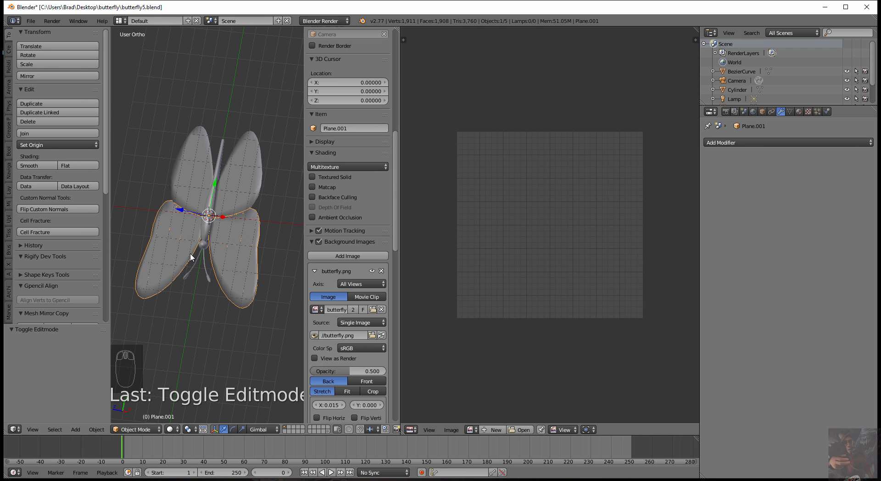
Step: Examine the joints between the butterfly's wings and body from several angles and from above, with the material settings shown
middle_click_drag(267, 288, 252, 232)
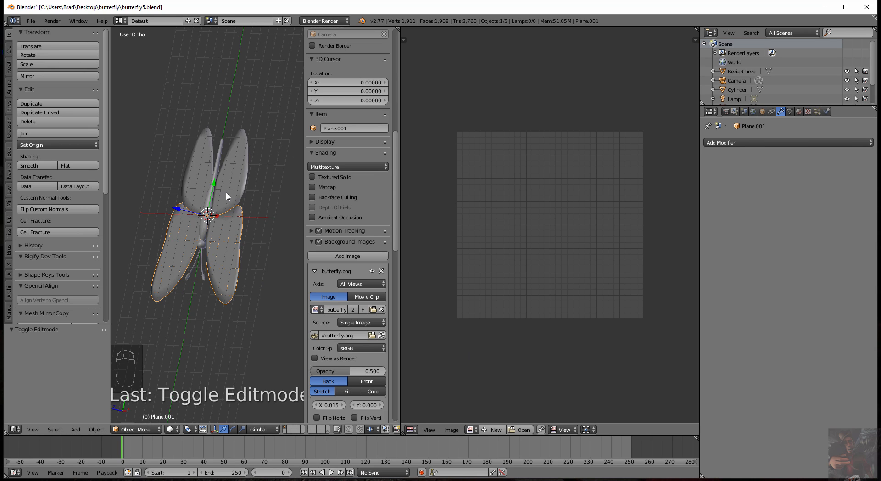
middle_click_drag(241, 190, 230, 174)
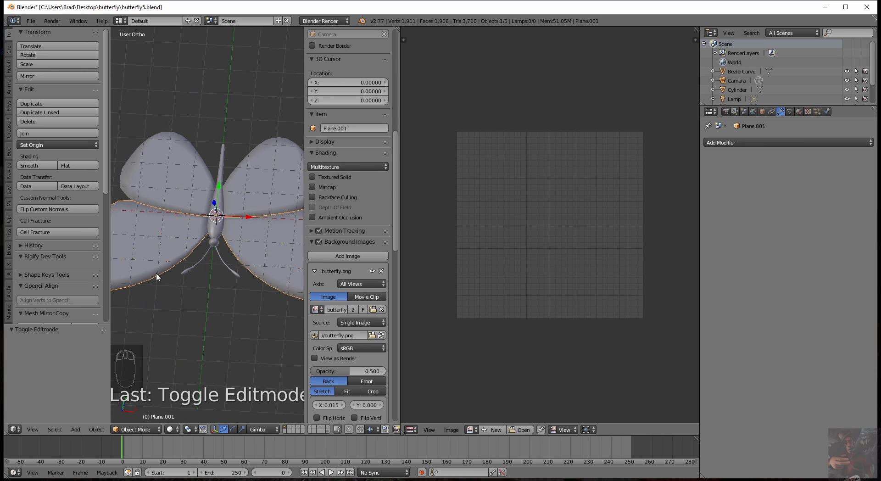
scroll(148, 258, "down", 4)
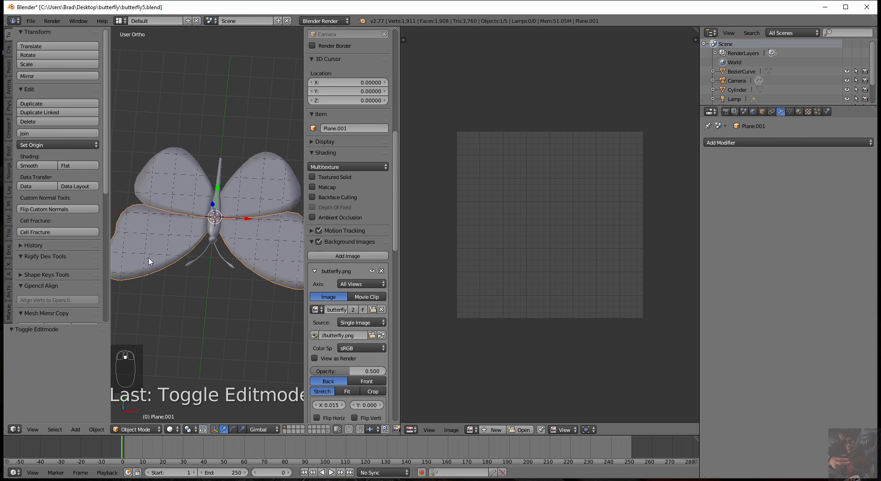
middle_click_drag(205, 251, 211, 259)
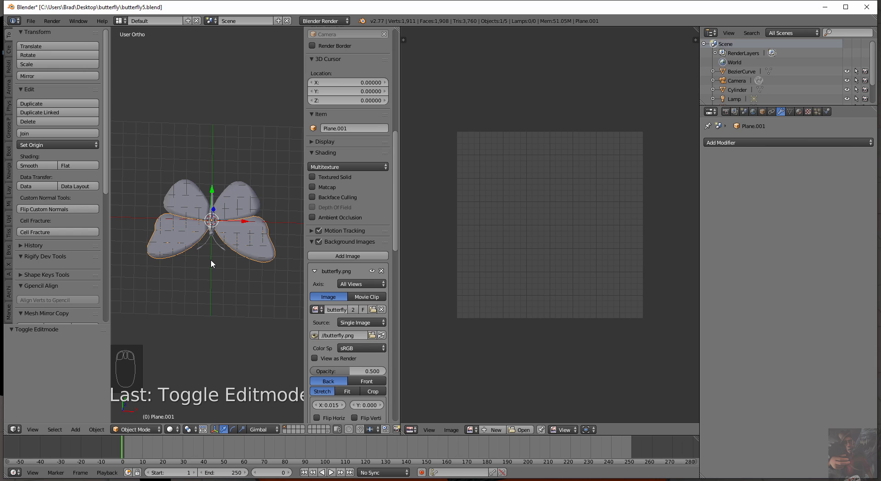
key("KP_7")
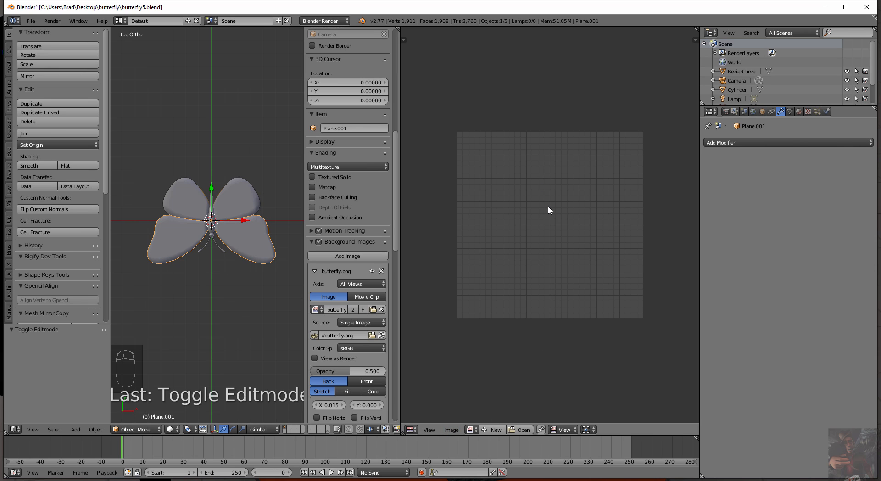
scroll(548, 206, "down", 2)
scroll(548, 205, "up", 4)
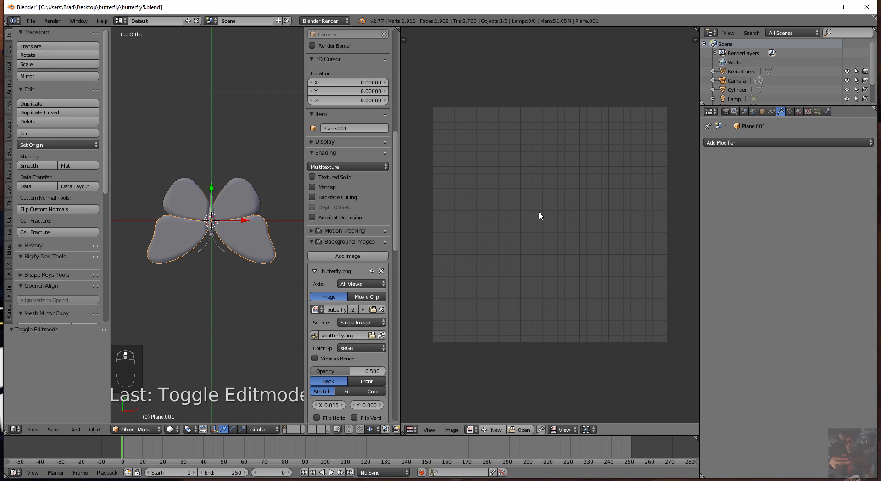
left_click(799, 112)
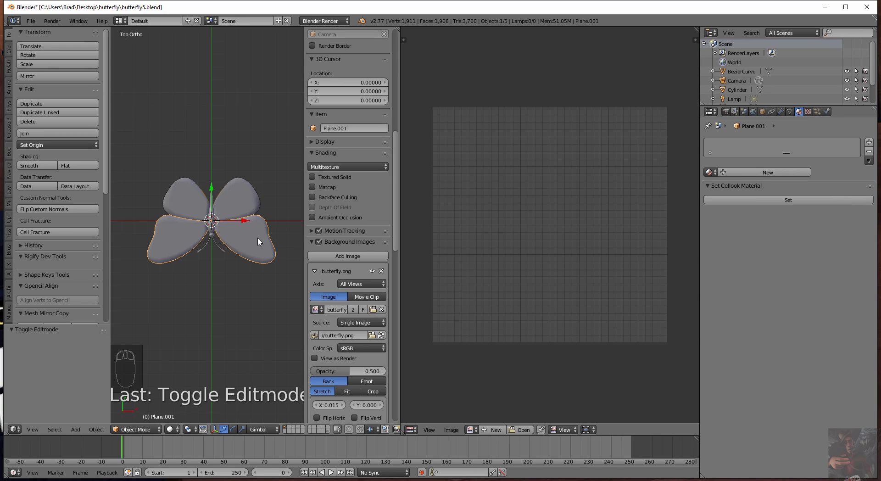
scroll(224, 235, "up", 4)
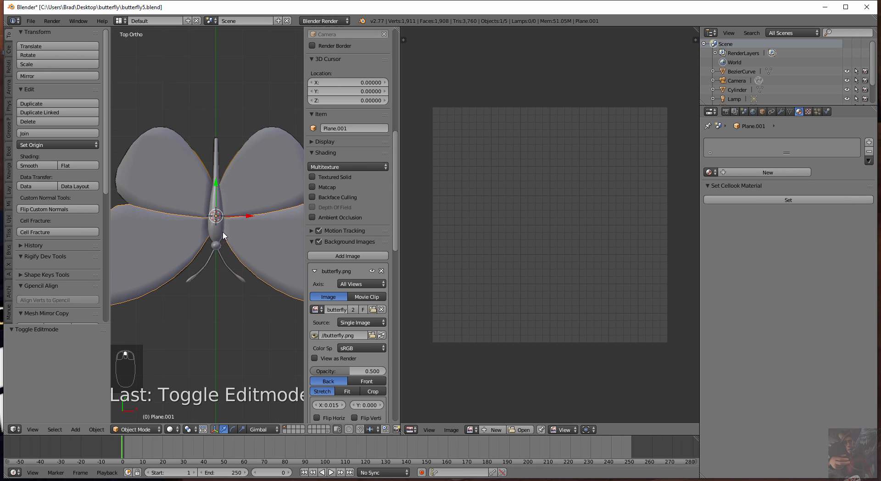
scroll(223, 235, "down", 3)
scroll(222, 234, "up", 4)
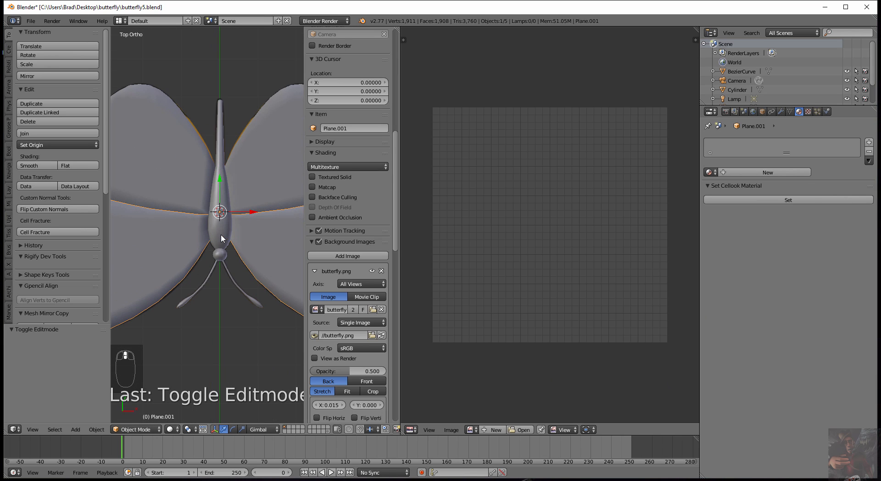
scroll(220, 237, "down", 2)
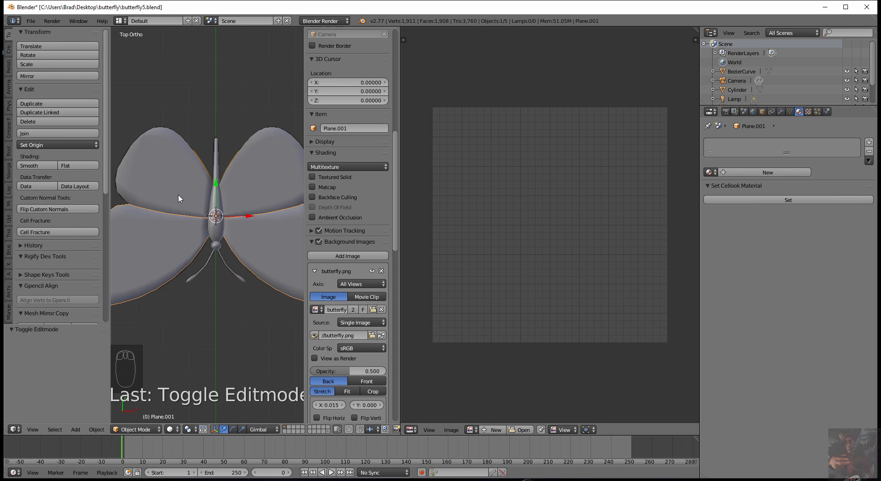
Step: Try joining both wing pairs, the antennae and the head into the body as a single object
right_click(263, 180)
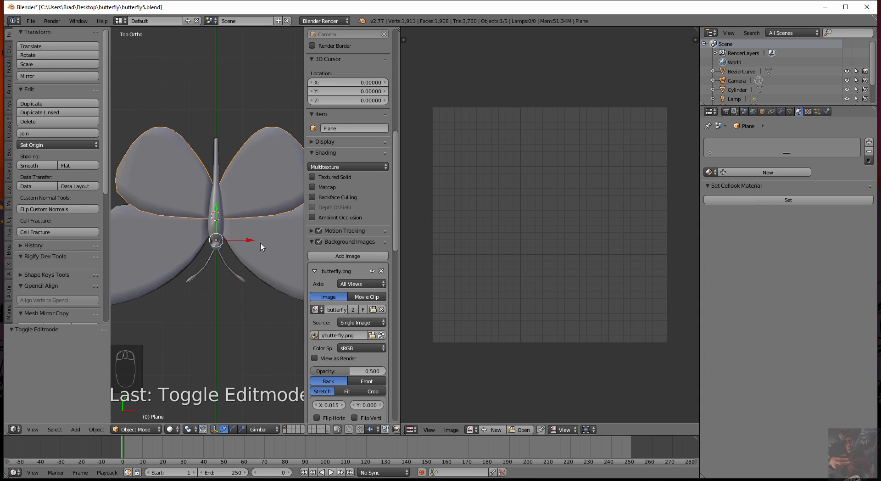
right_click(242, 267, "shift")
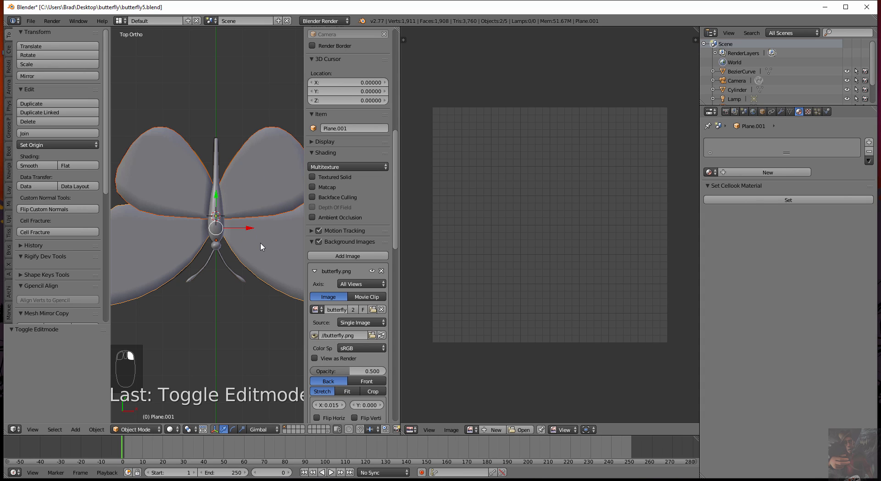
right_click(240, 276, "shift")
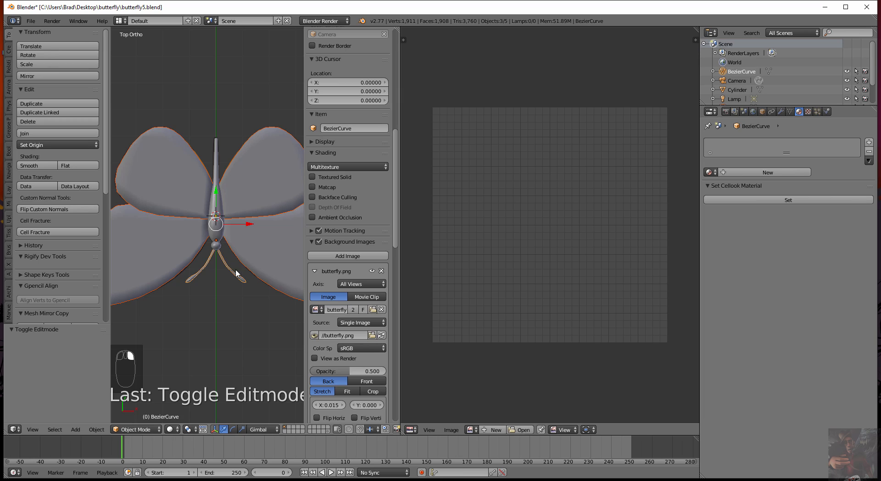
right_click(216, 245, "shift")
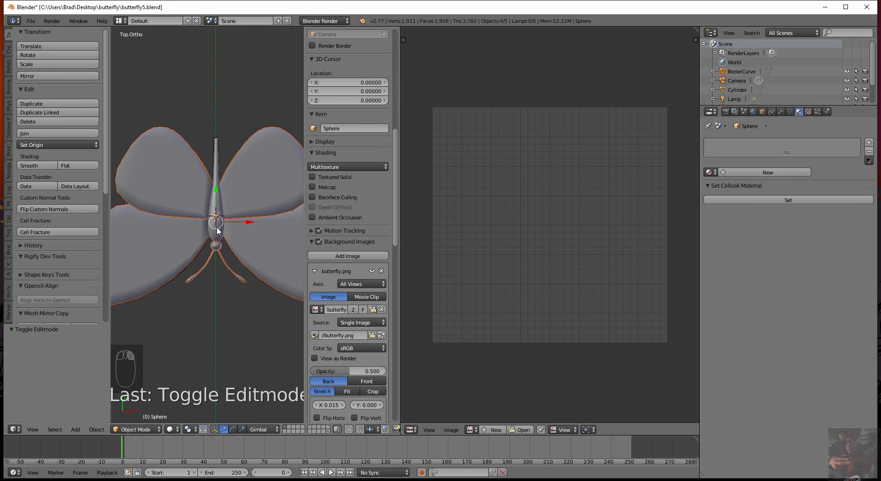
right_click(219, 231, "shift")
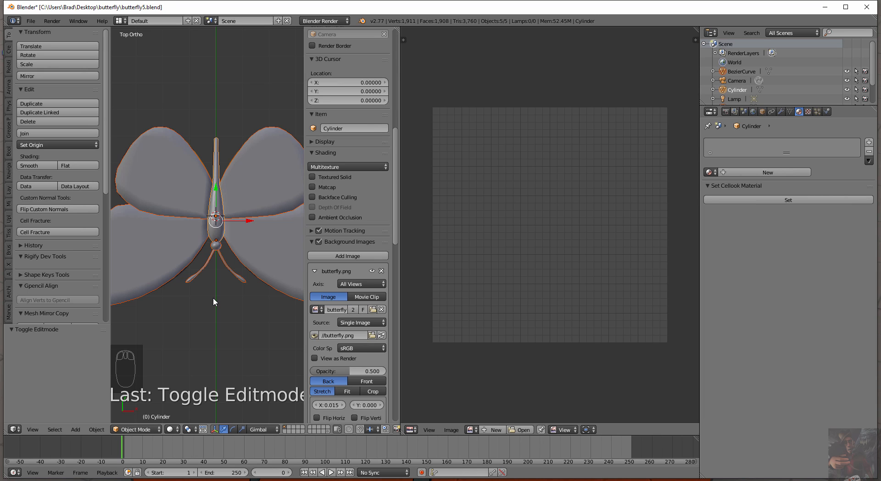
left_click(41, 135)
scroll(196, 222, "down", 5)
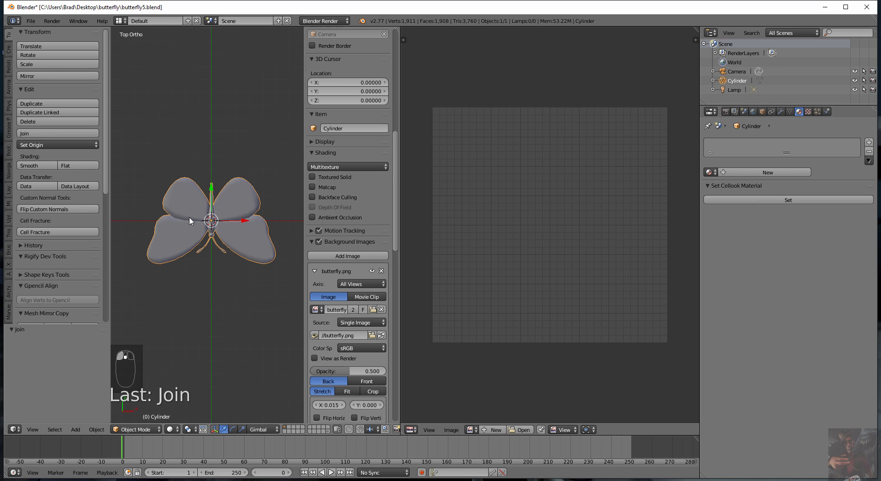
mouse_move(227, 207)
middle_mouse_down()
mouse_move(218, 218)
mouse_move(174, 224)
mouse_move(269, 206)
mouse_move(224, 213)
middle_mouse_up()
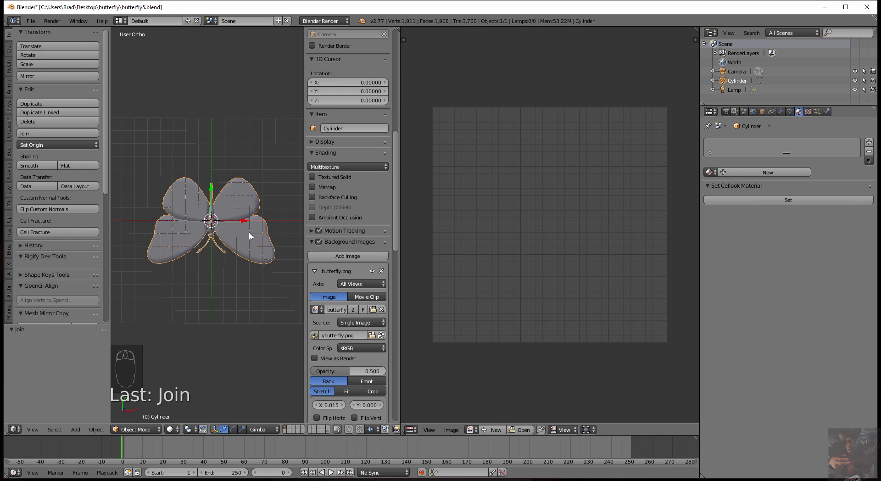
key("ctrl+z")
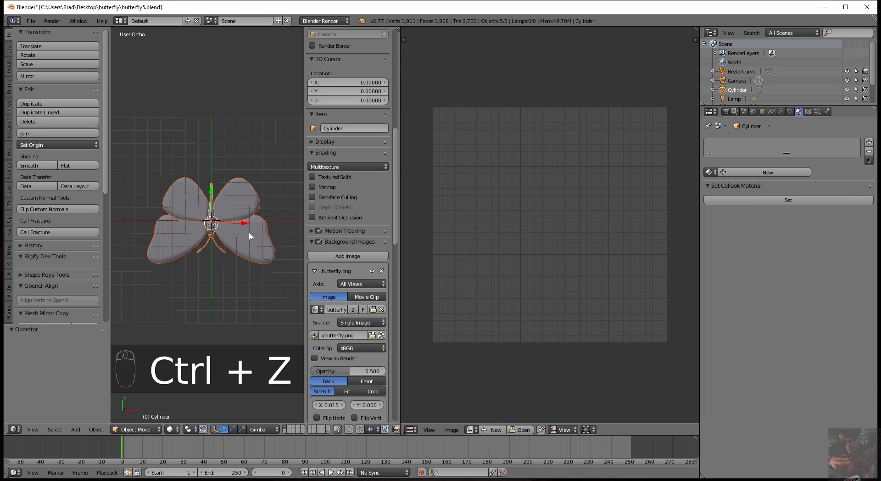
Step: Save the still-separate butterfly parts as a new incremental file named butterfly6.blend
right_click(246, 207)
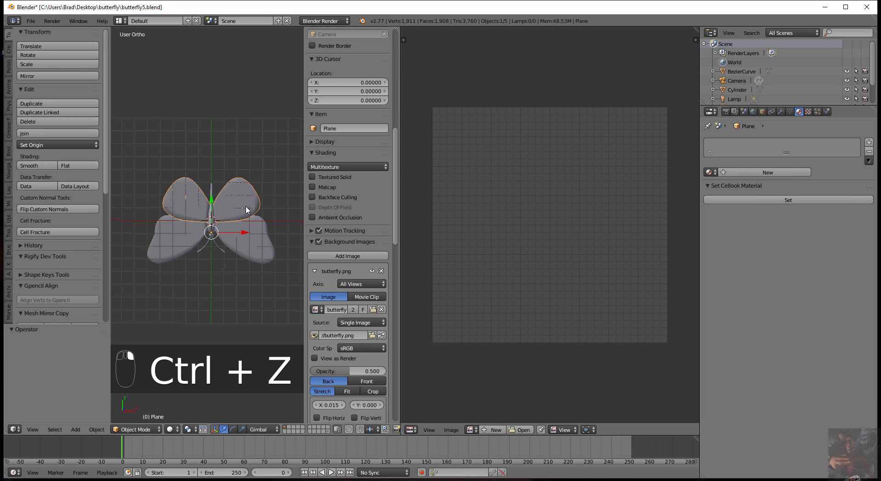
right_click(246, 236)
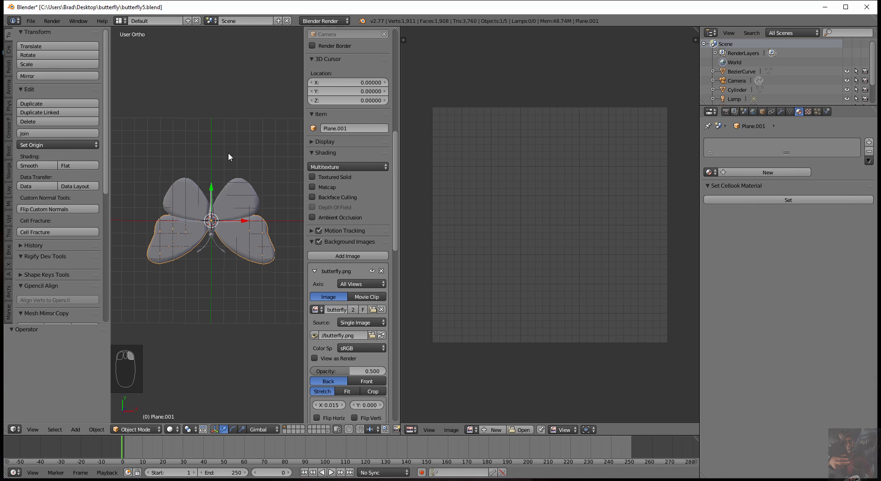
left_click(29, 21)
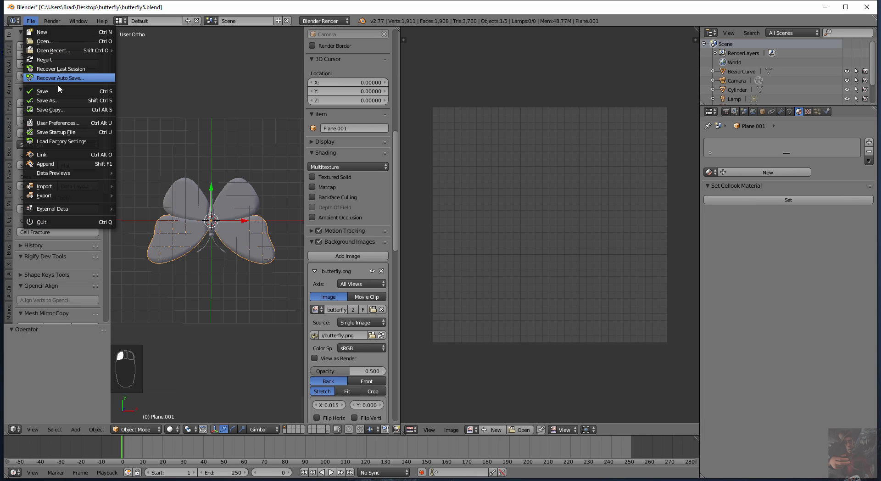
left_click(60, 101)
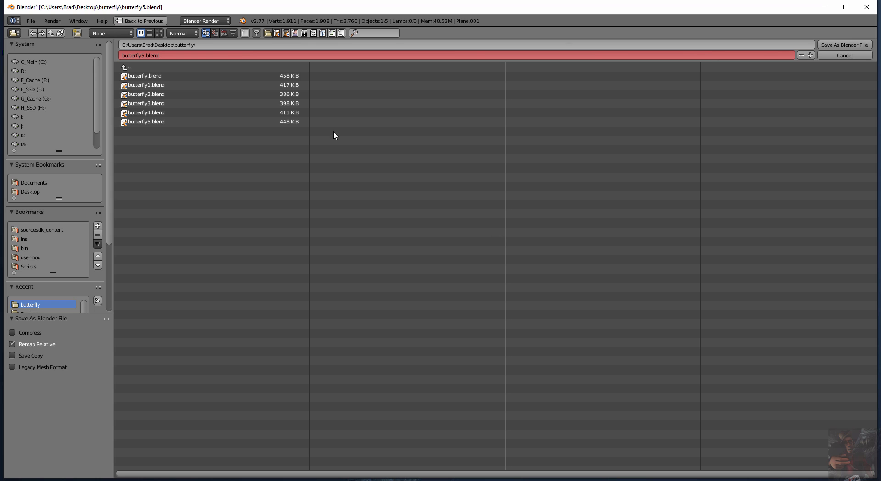
left_click(811, 55)
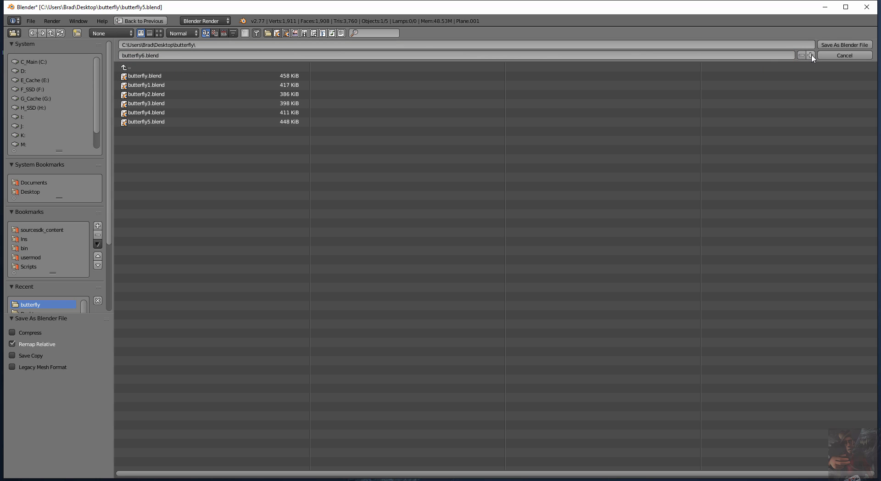
left_click(844, 44)
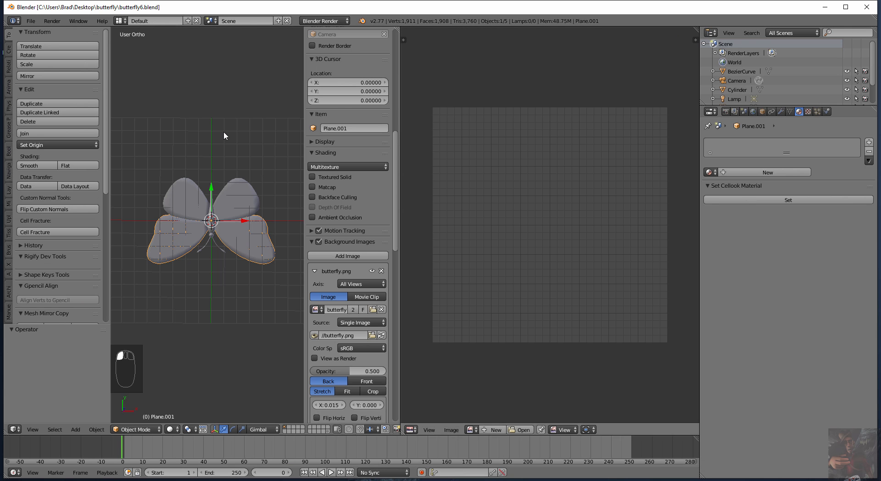
Step: Select both wing pairs, the antennae, the head and finally the body, and join them into one object
right_click(248, 246)
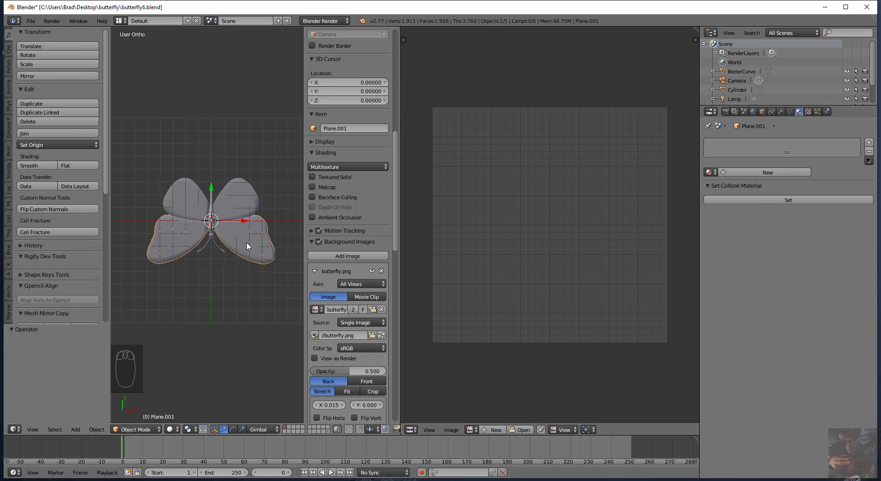
right_click(238, 207, "shift")
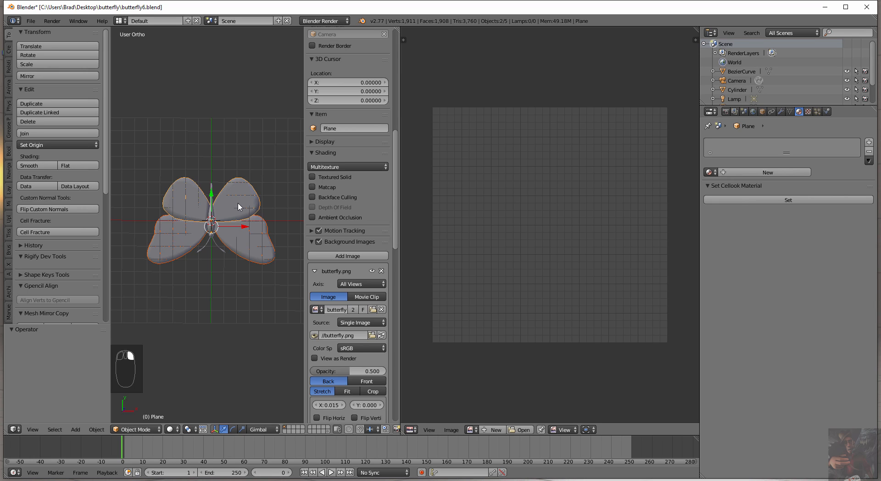
right_click(213, 237, "shift")
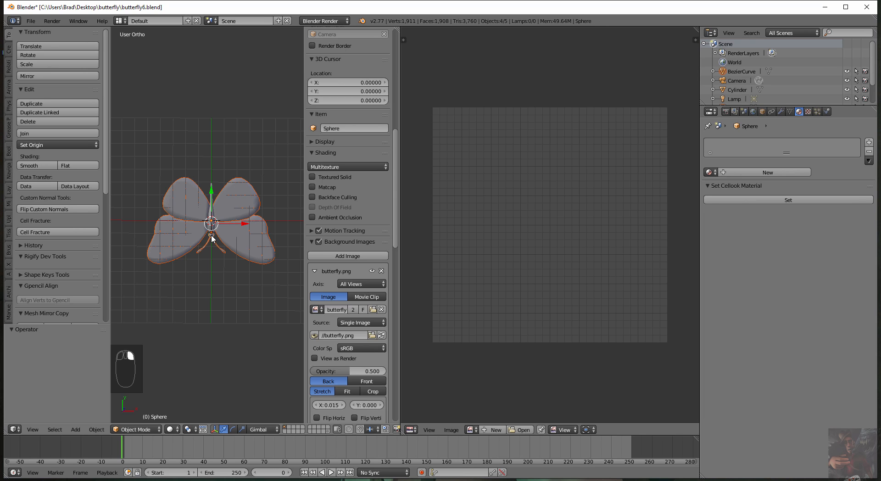
right_click(212, 226, "shift")
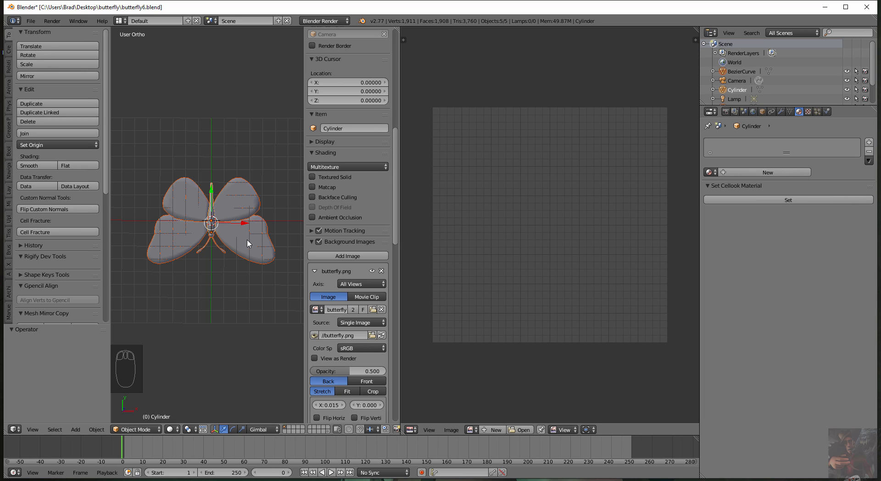
left_click(30, 134)
scroll(254, 224, "up", 4)
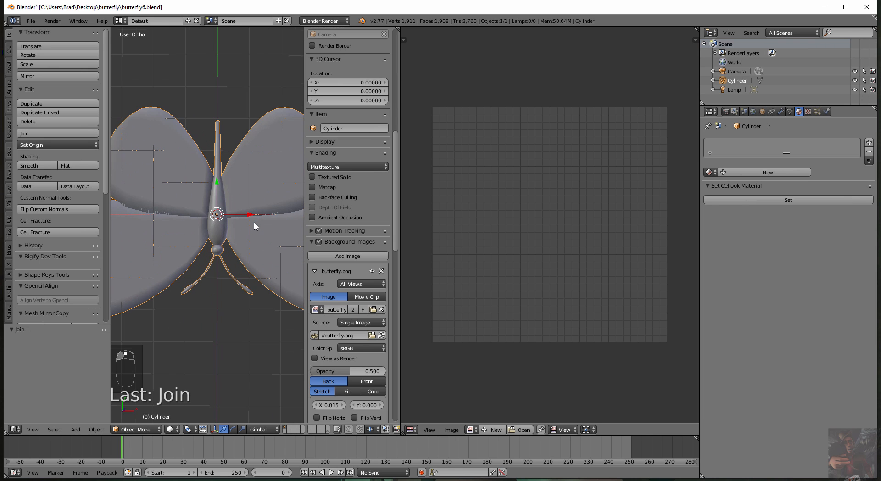
Step: Add a new material to the joined butterfly and leave the model in top view
scroll(256, 226, "down", 3)
middle_click_drag(256, 236, 276, 232)
scroll(106, 255, "down", 2)
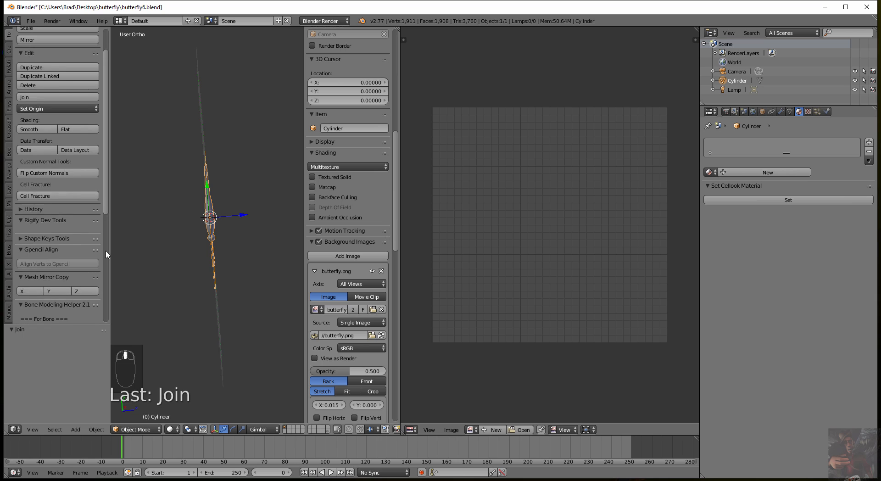
scroll(106, 254, "up", 1)
middle_click_drag(183, 258, 244, 238)
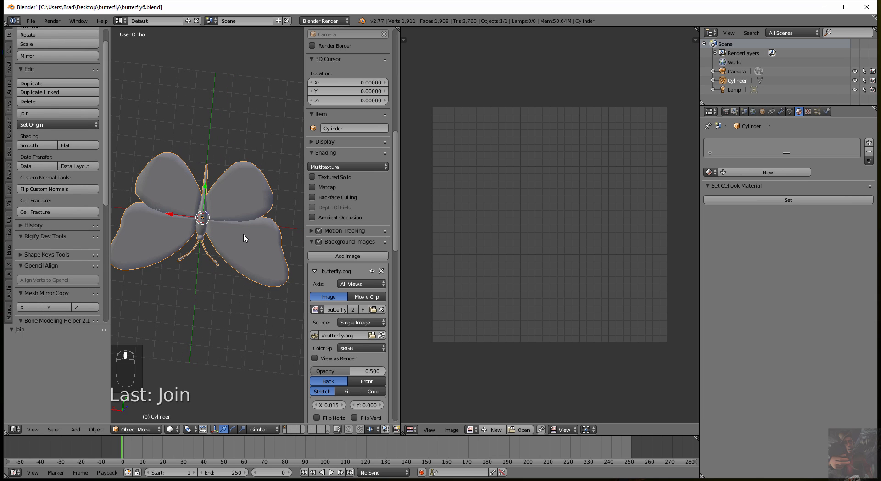
key("KP_7")
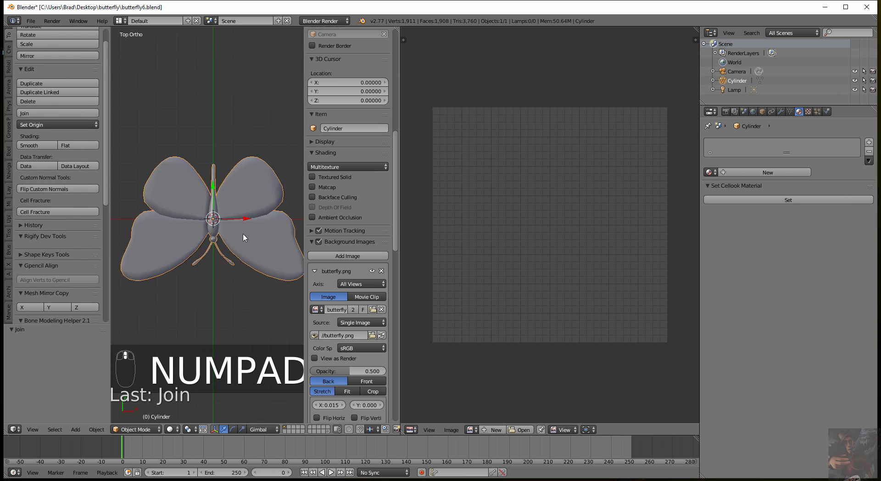
scroll(244, 236, "up", 1)
scroll(244, 237, "down", 2)
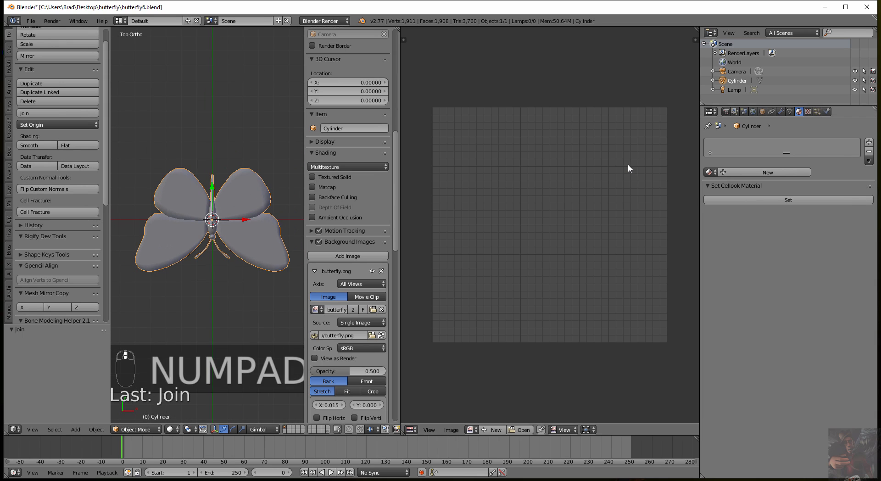
left_click(801, 113)
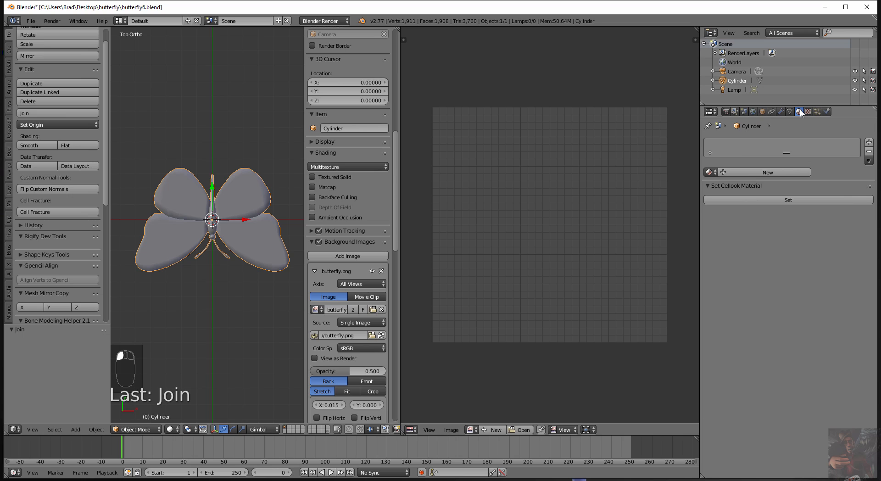
left_click(752, 174)
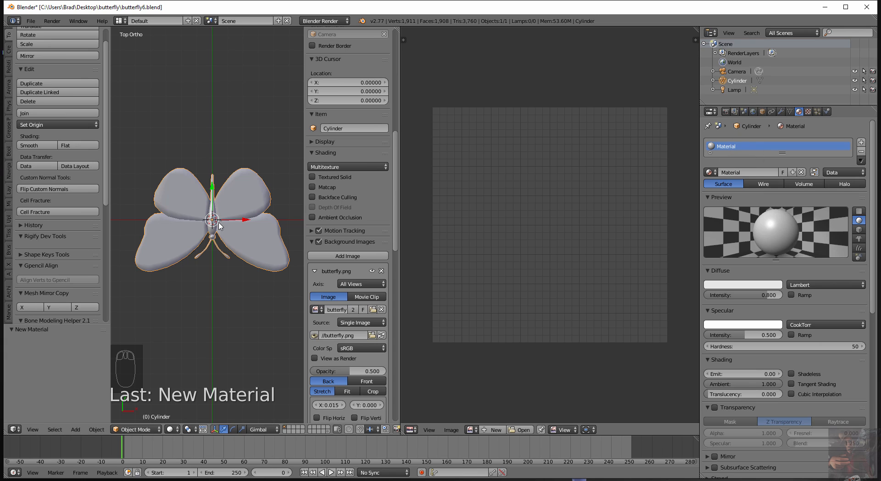
Step: Rename the new material on the joined butterfly as butterfly
left_click(747, 172)
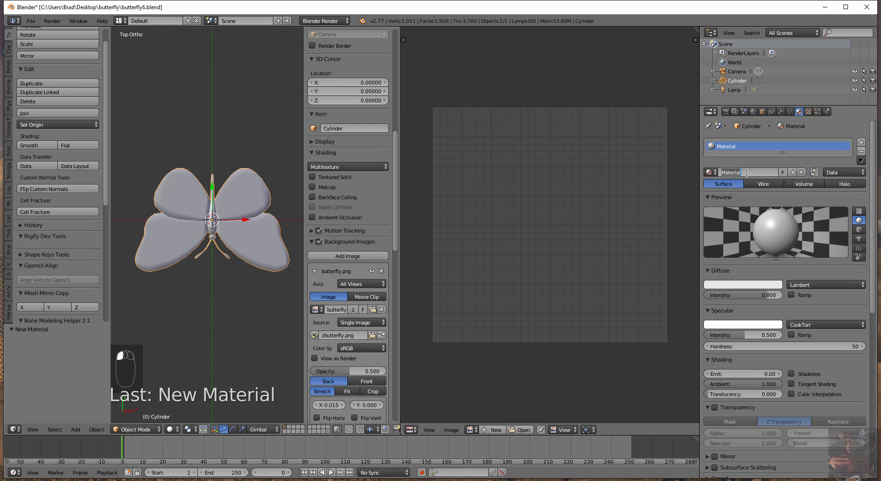
type("butt")
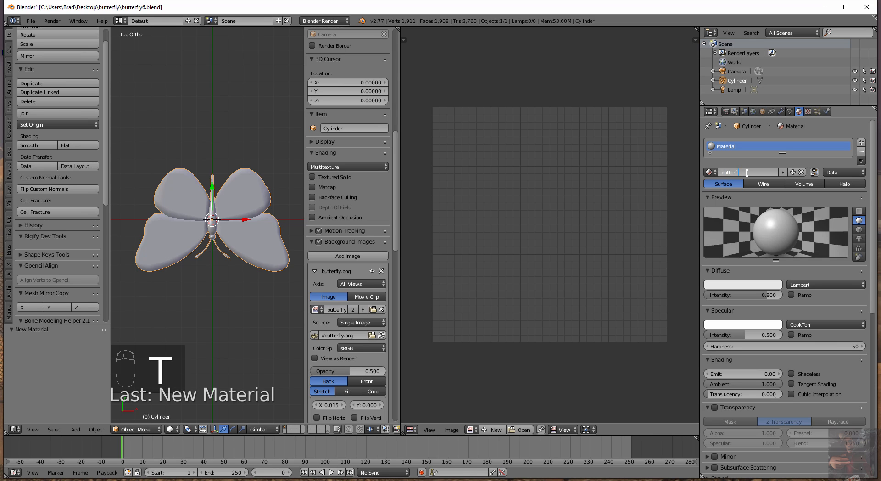
type("erfly")
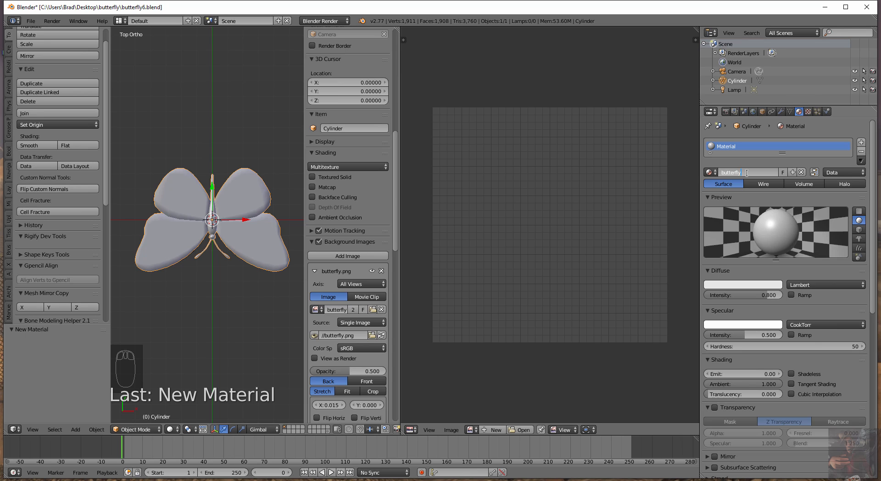
key("Return")
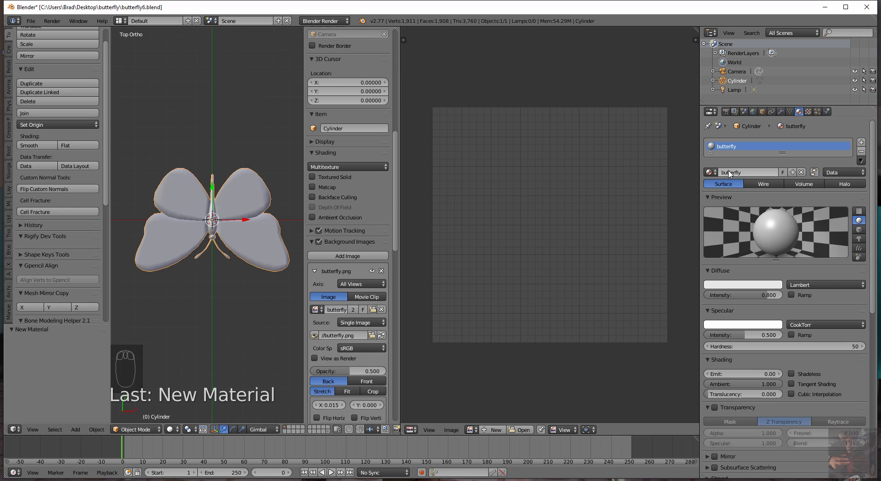
Step: Add a new image texture to the butterfly material and load butterfly.png as its image
left_click(809, 112)
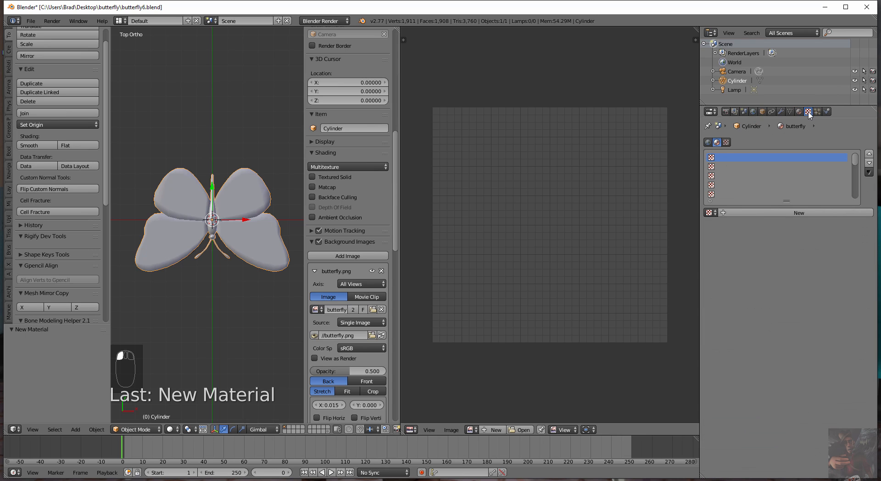
left_click(787, 214)
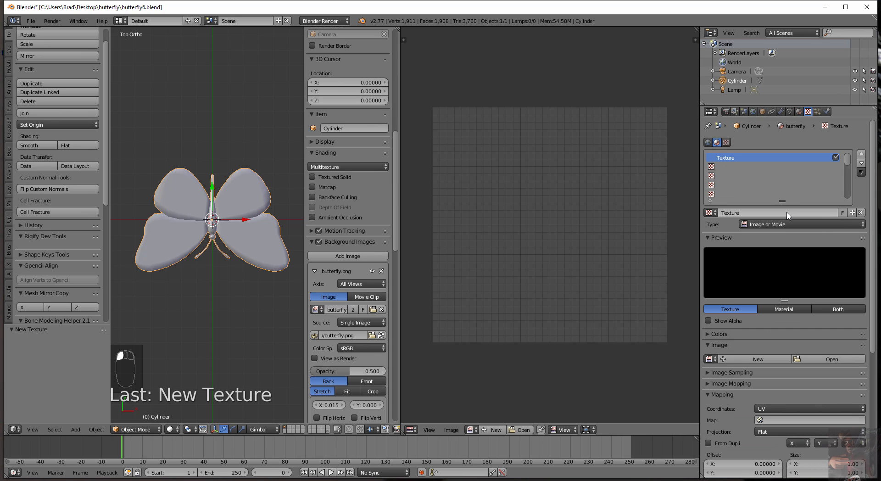
left_click(828, 361)
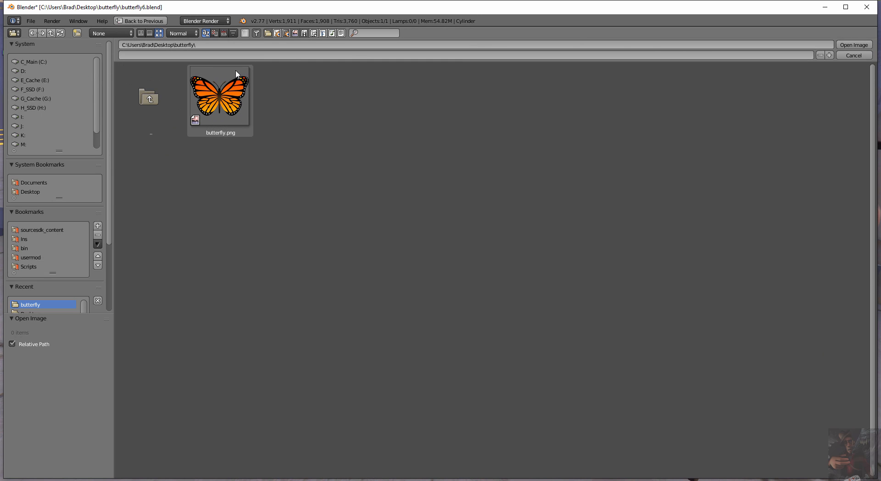
double_click(227, 94)
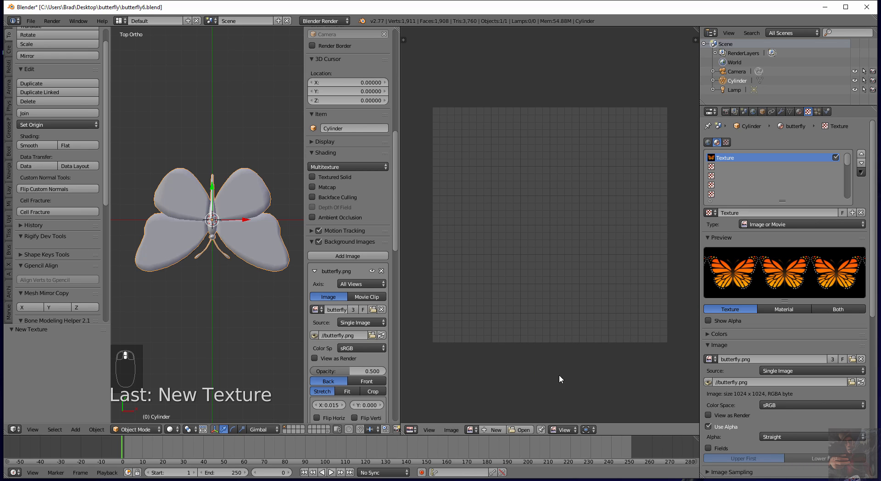
scroll(799, 388, "down", 5)
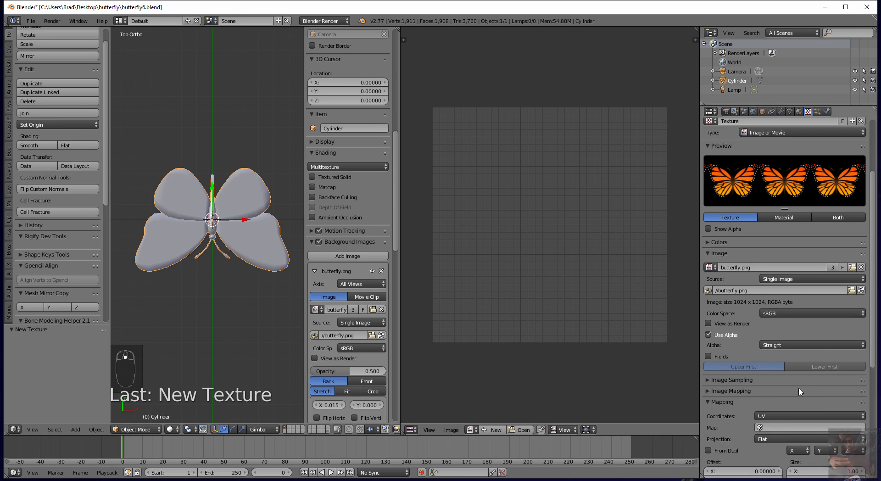
scroll(799, 391, "down", 10)
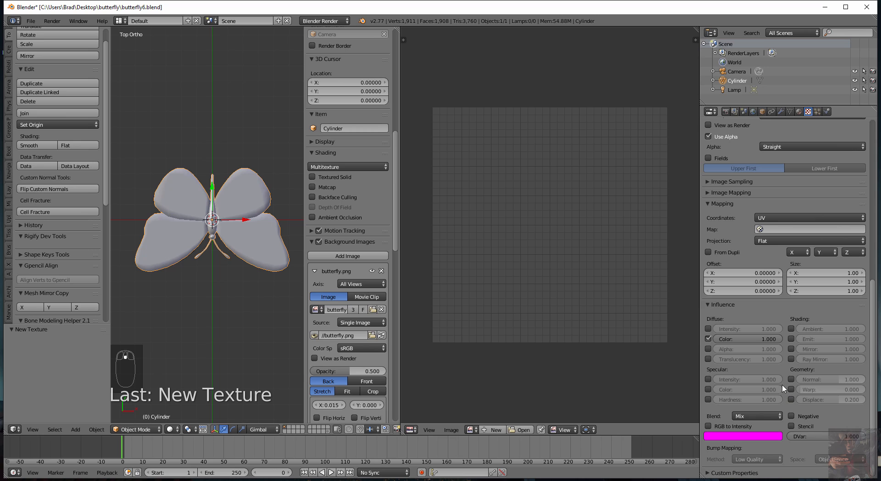
scroll(783, 389, "up", 3)
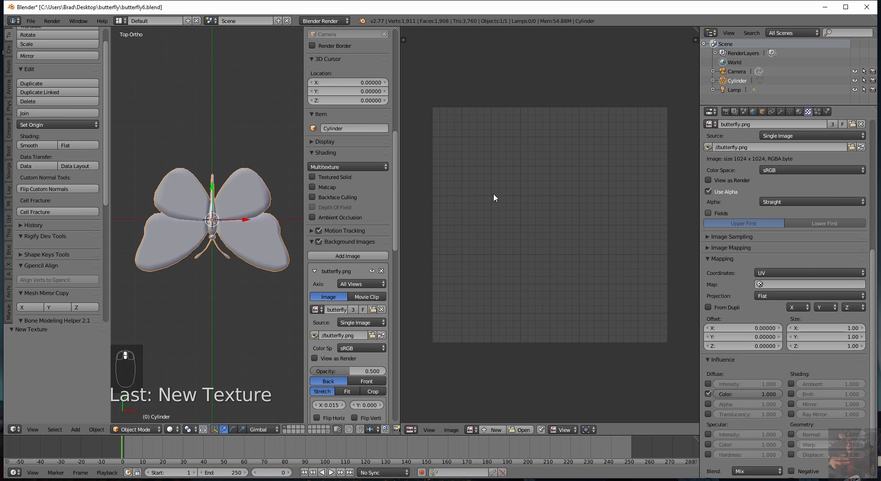
Step: Display the already loaded butterfly.png image in the UV/Image Editor
left_click(477, 430)
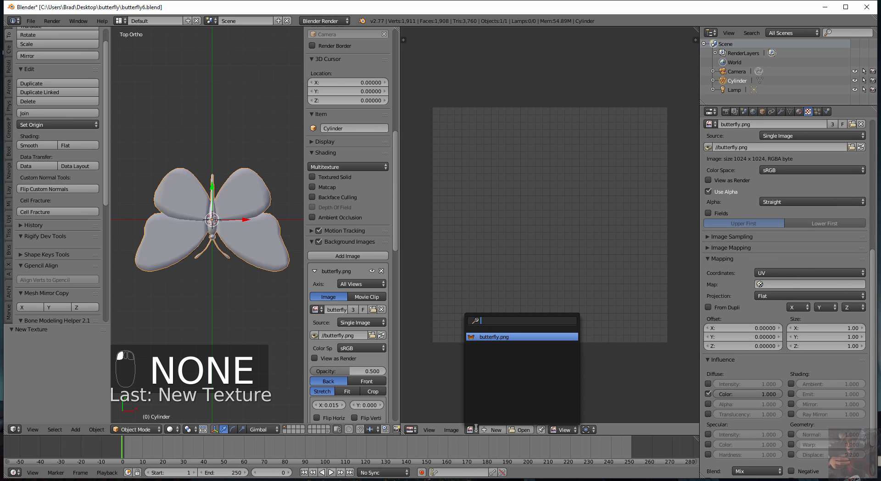
left_click(497, 337)
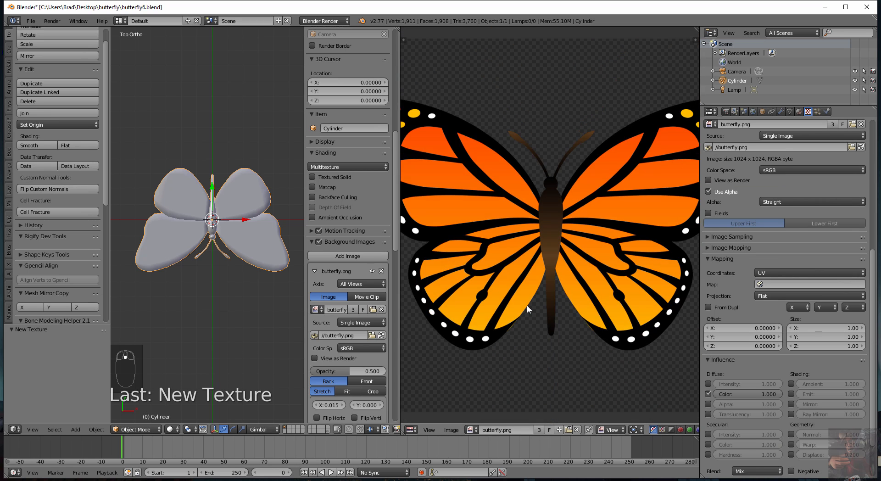
scroll(527, 305, "down", 4)
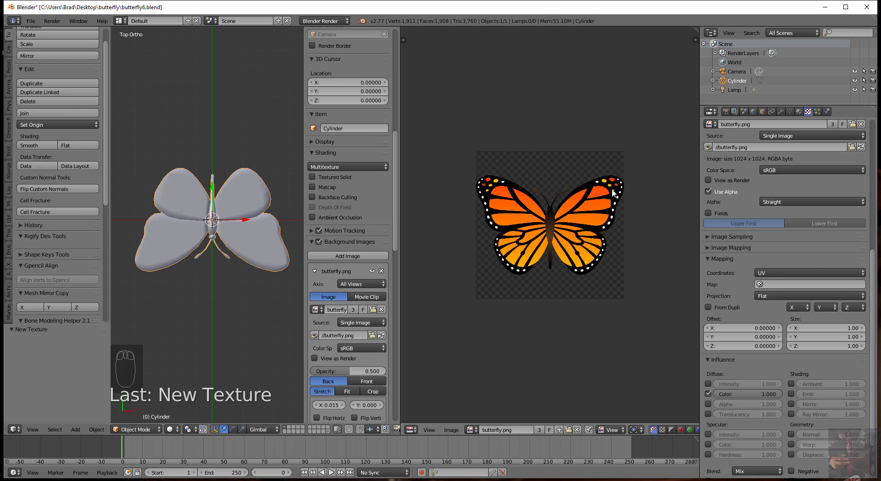
left_click(451, 429)
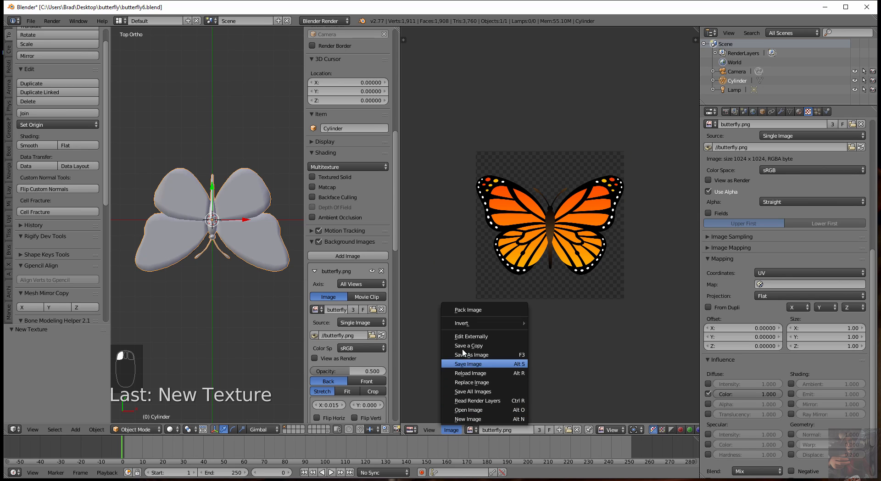
mouse_move(468, 328)
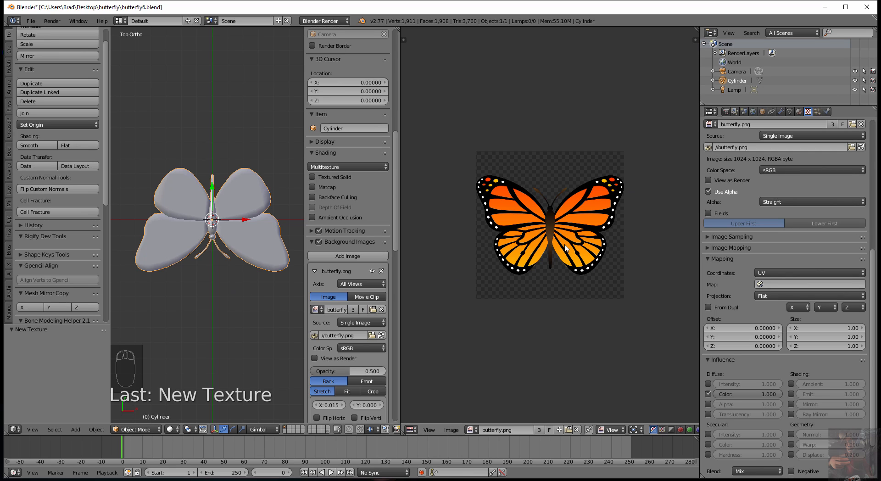
Step: Select the entire butterfly mesh in Edit Mode and unwrap it from the top view with Project From View
scroll(253, 244, "up", 1)
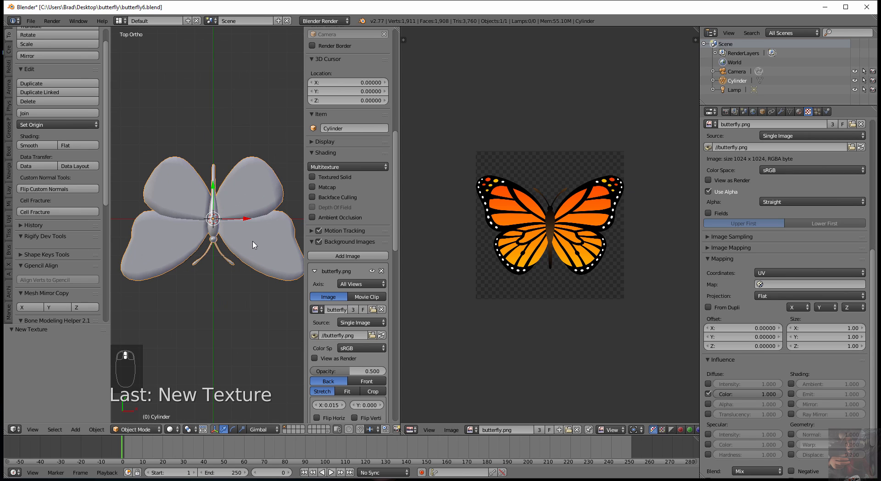
scroll(253, 244, "down", 1)
middle_click_drag(257, 232, 248, 226, "shift")
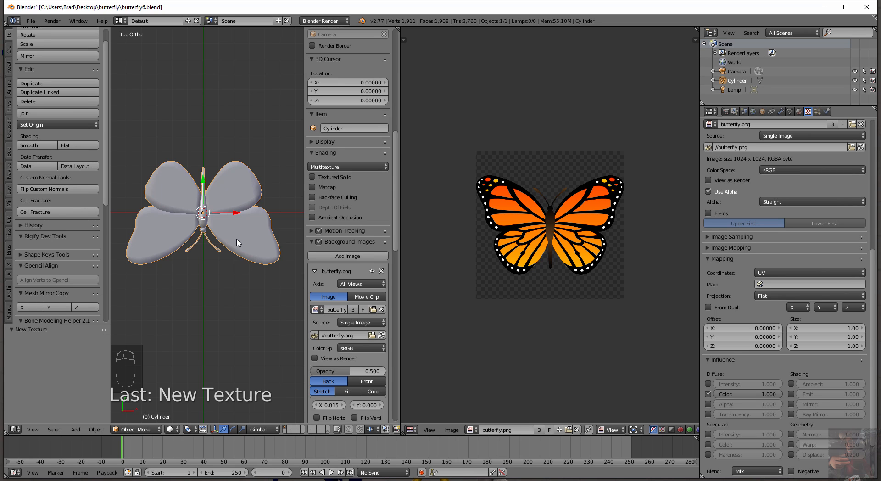
key("Tab")
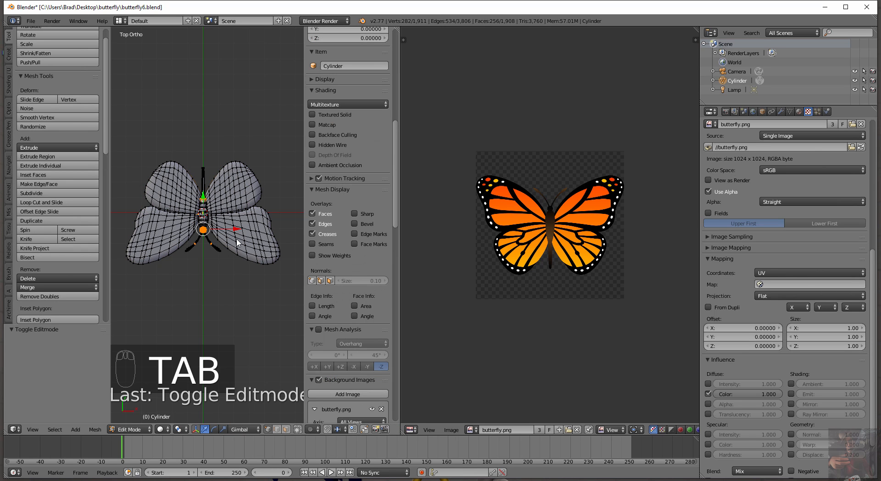
key("a")
key("a")
key("a")
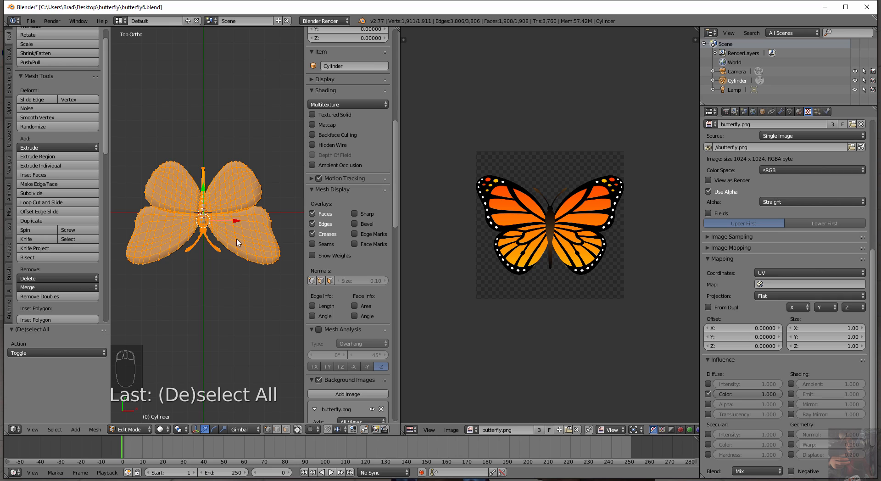
key("u")
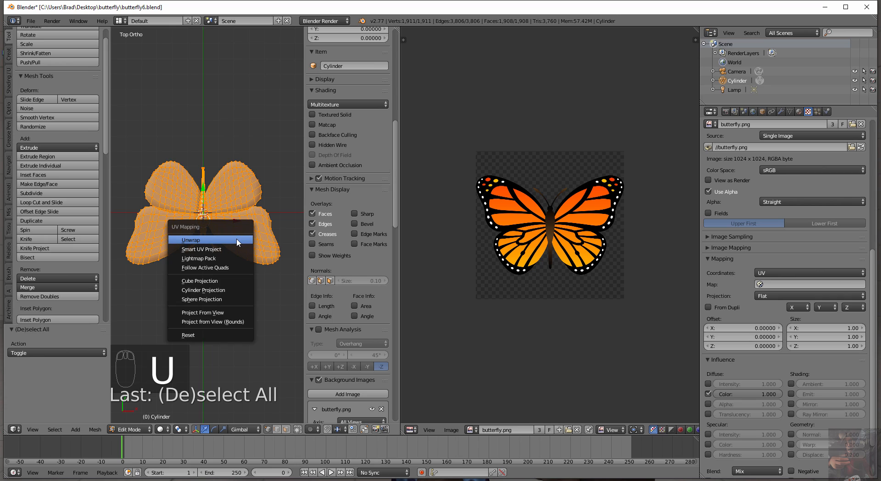
left_click(233, 314)
Step: Rotate the projected UV layout by 180 degrees so the head and antennae point the same way as in the image
scroll(554, 233, "up", 8)
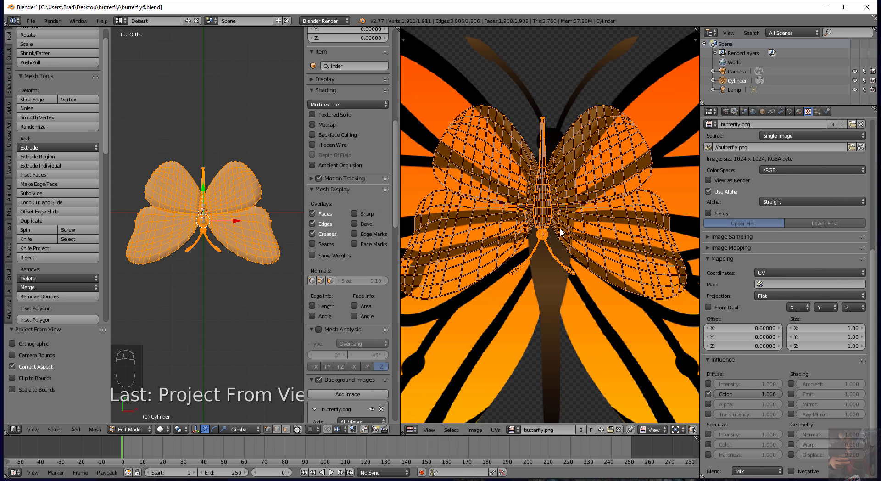
key("Home")
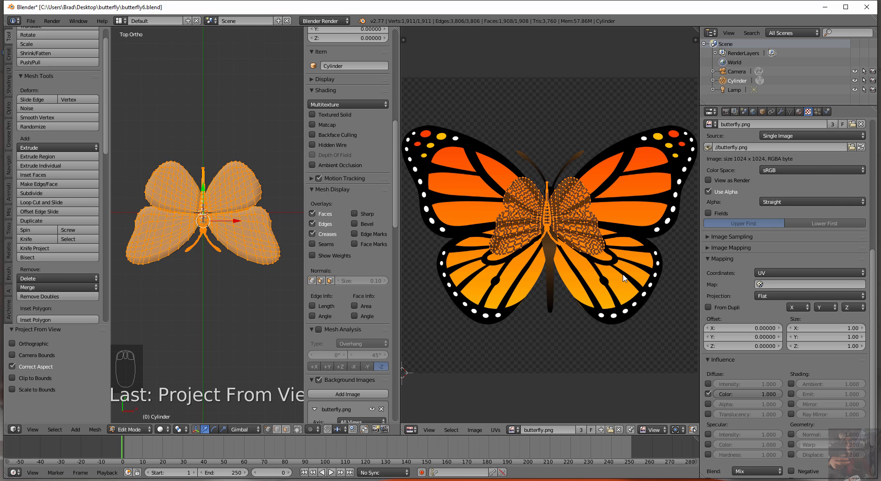
scroll(578, 327, "up", 3)
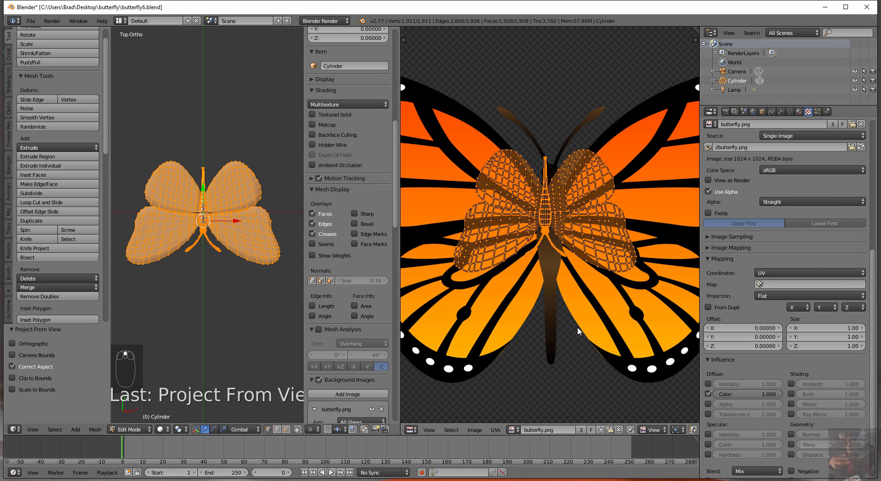
scroll(563, 313, "down", 1)
scroll(561, 290, "down", 1)
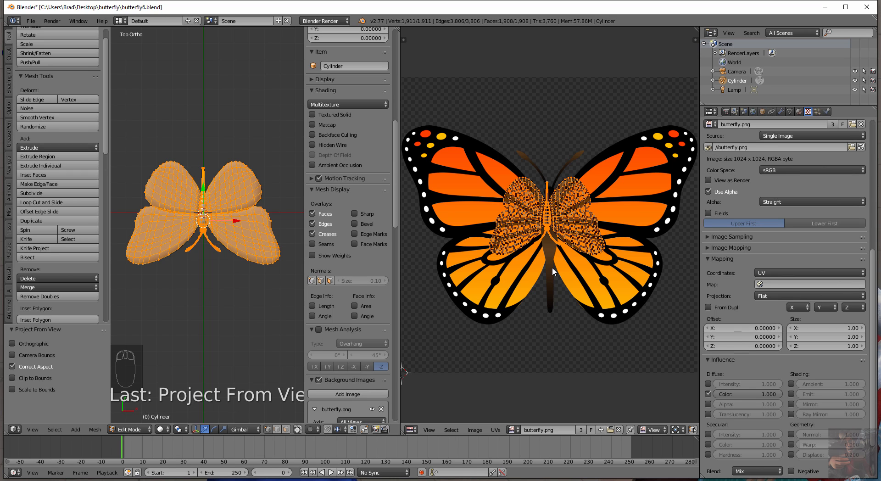
key("r")
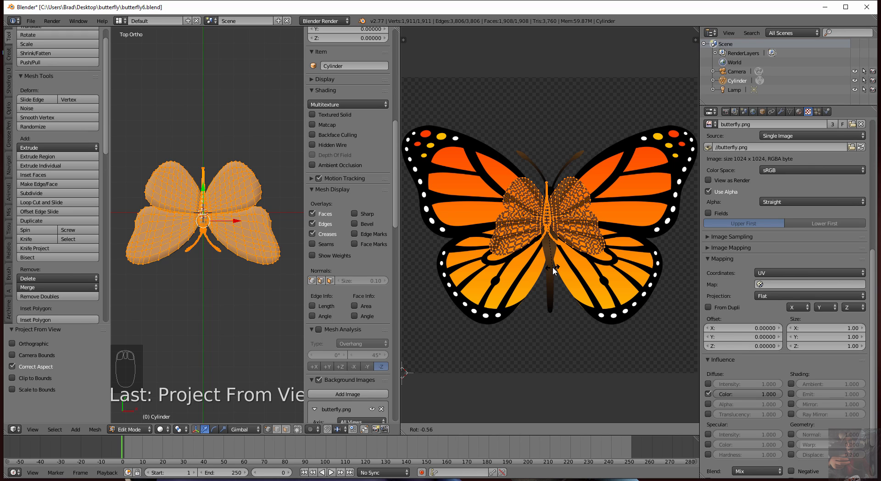
type("180")
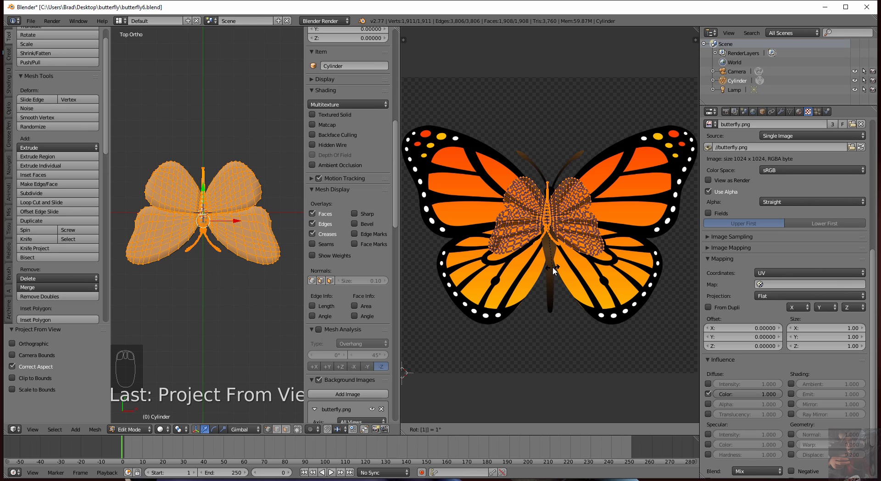
key("Return")
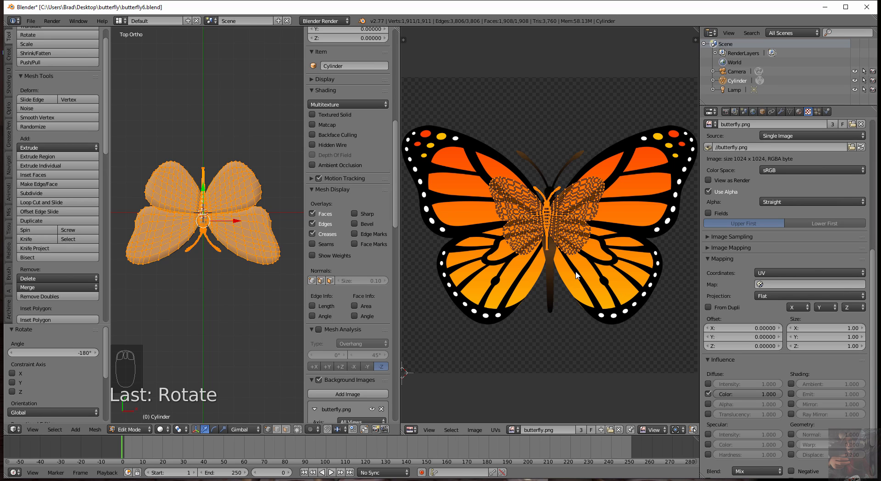
Step: Scale the whole UV layout up by about 2.41 to approach the size of the butterfly in the image
scroll(577, 274, "down", 2)
scroll(576, 275, "up", 3)
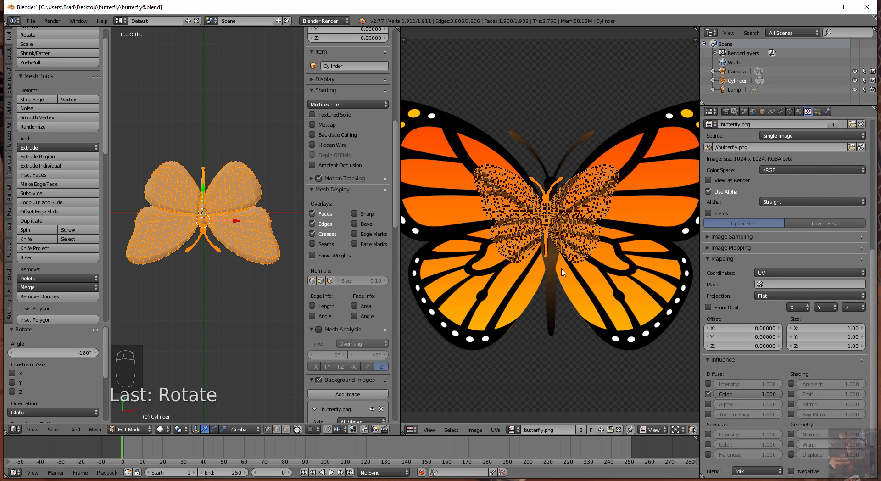
key("s")
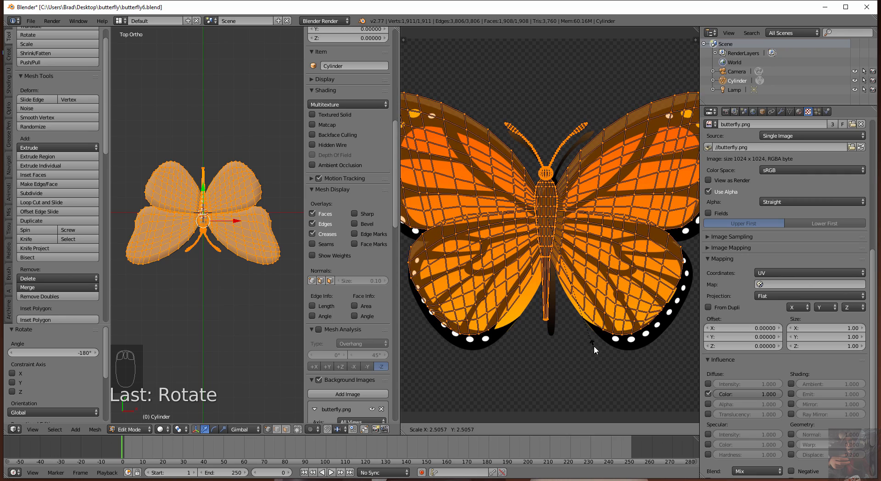
left_click(594, 342)
scroll(599, 346, "down", 1)
scroll(597, 344, "down", 3)
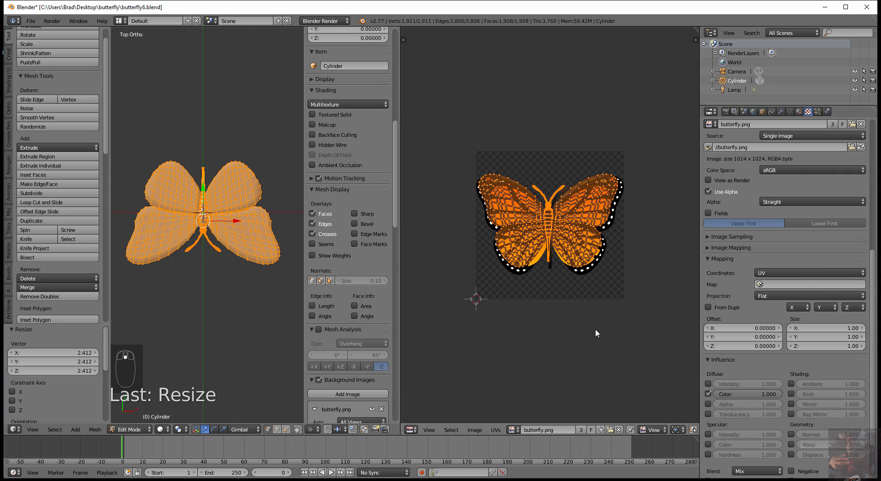
scroll(596, 329, "up", 2)
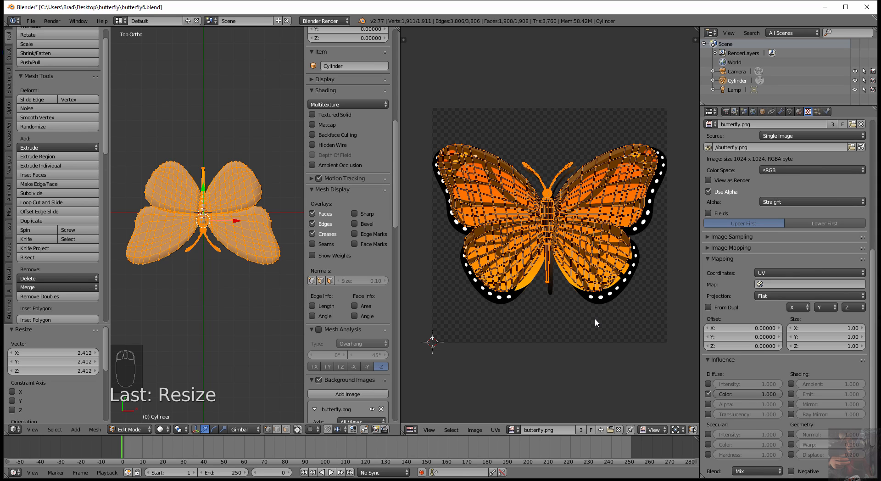
Step: Move the UV layout by about 0.012 in X and -0.031 in Y, and scale it up by about 1.053 to fit the butterfly image
key("g")
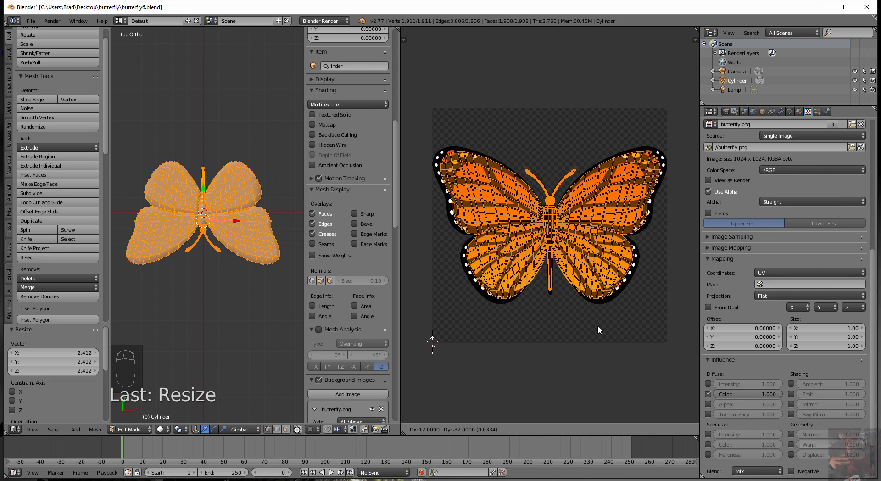
left_click(597, 326)
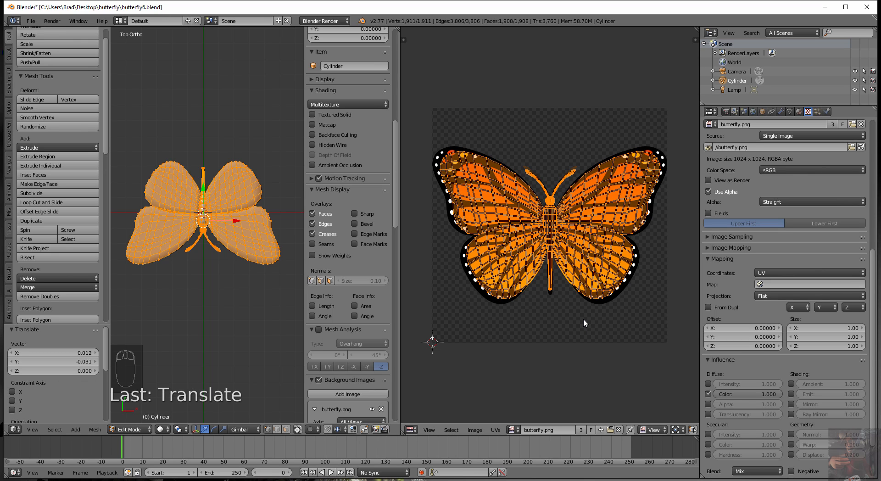
key("s")
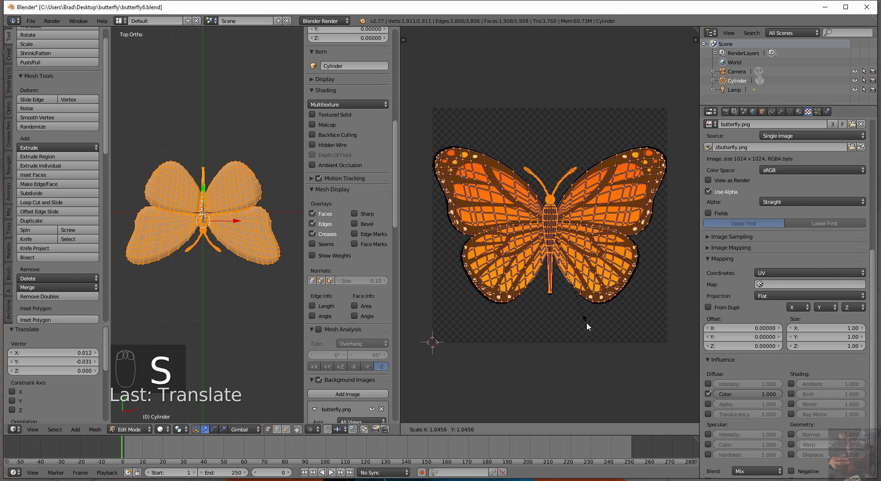
left_click(587, 323)
Step: Move the whole UV layout about 0.004 upward along Y only to align the head and antennae with the image
scroll(564, 275, "up", 1)
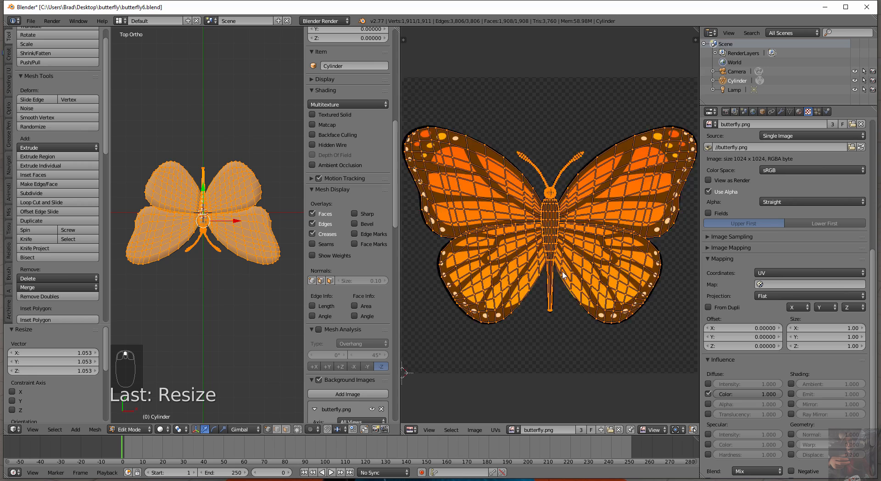
scroll(563, 275, "up", 6)
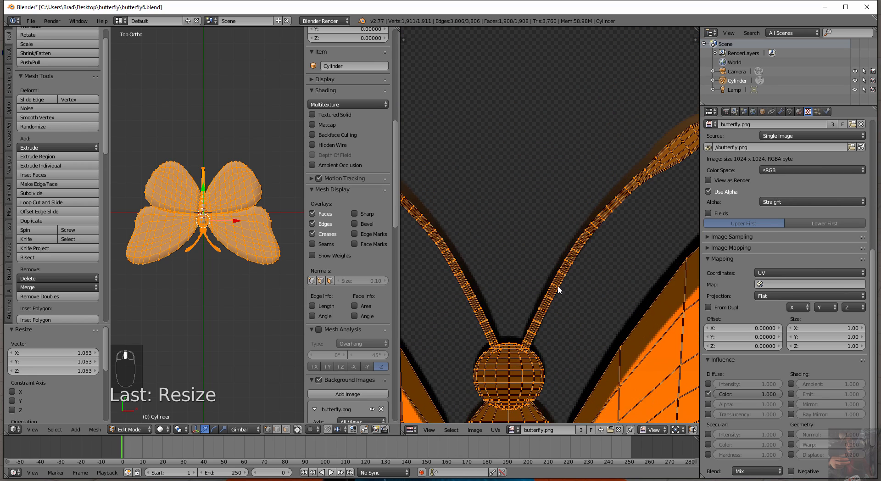
scroll(558, 289, "up", 1)
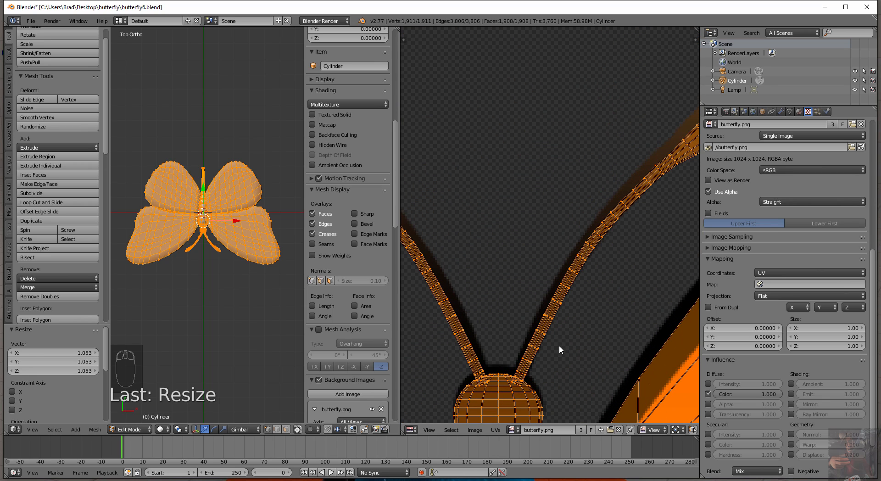
middle_click_drag(554, 353, 571, 280)
scroll(568, 276, "down", 2)
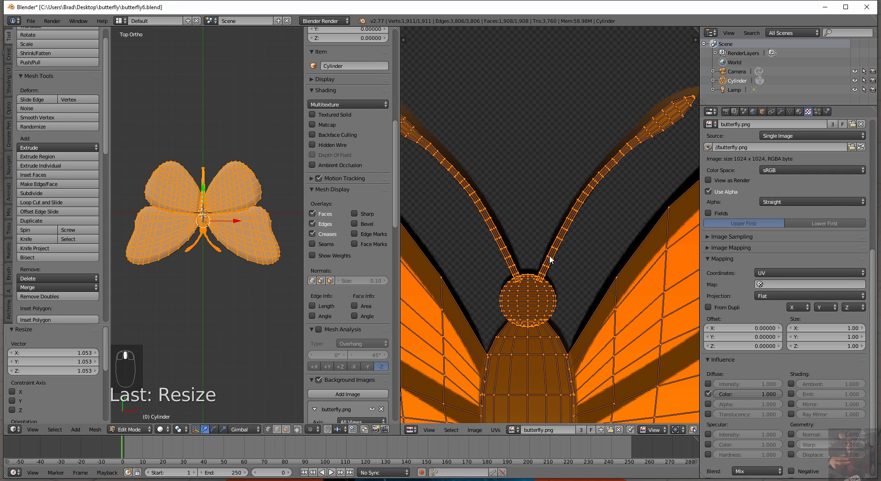
scroll(540, 285, "down", 5)
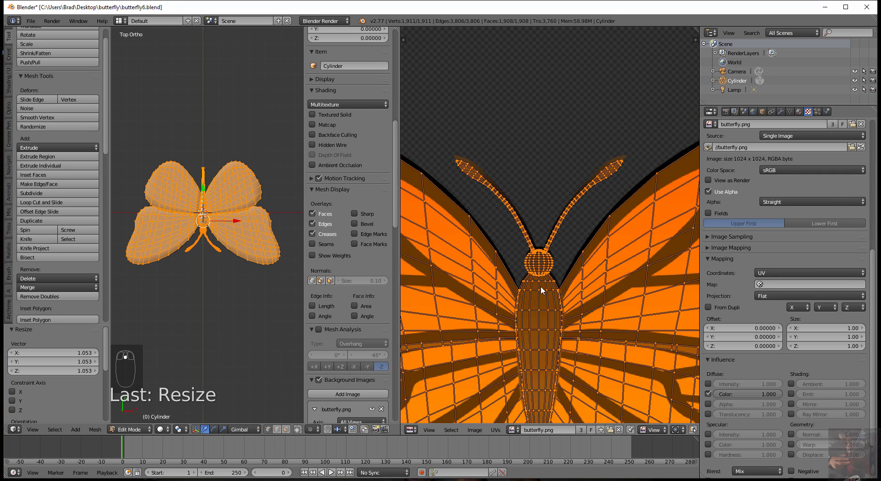
scroll(540, 285, "down", 2)
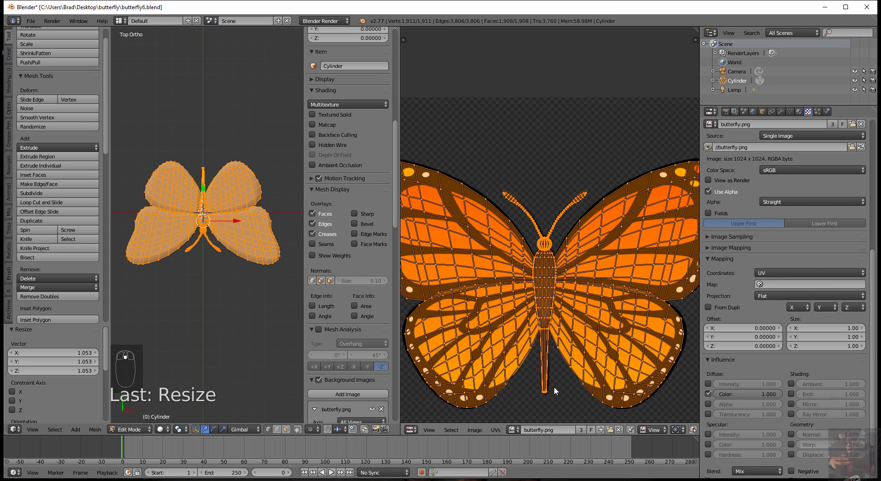
scroll(563, 377, "up", 3)
scroll(563, 378, "up", 1)
middle_click_drag(562, 345, 556, 301)
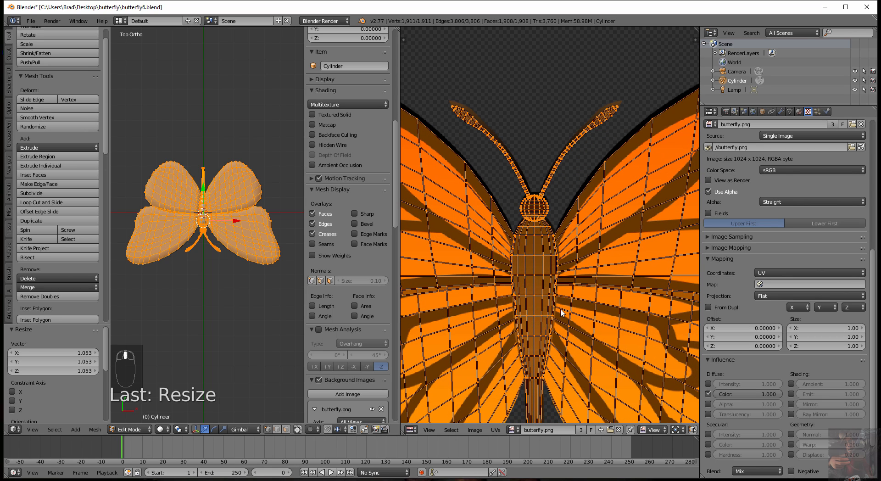
key("g")
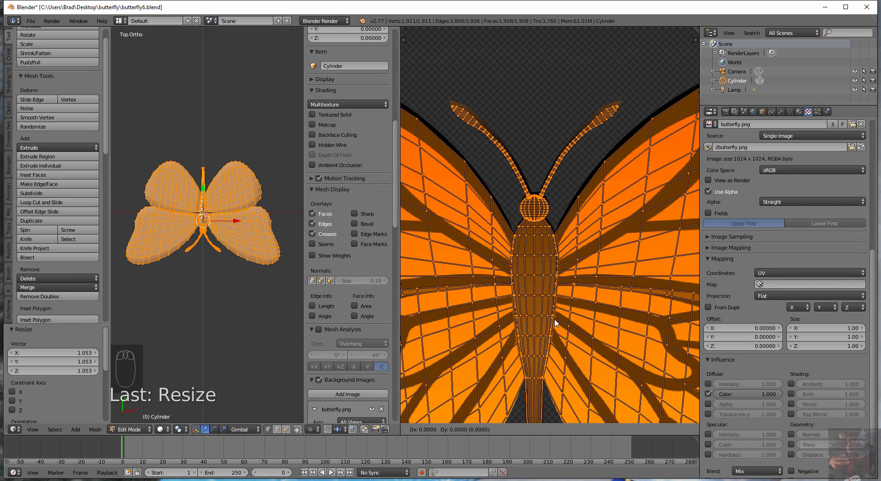
key("y")
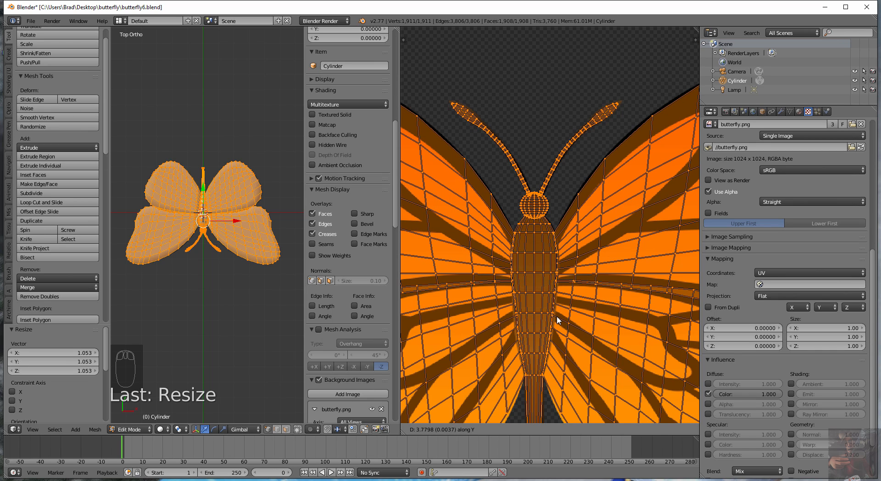
left_click(558, 320)
Step: Scale the UV layout by about 1.01 along X only to fit the width of the wings in the image
scroll(542, 364, "down", 5)
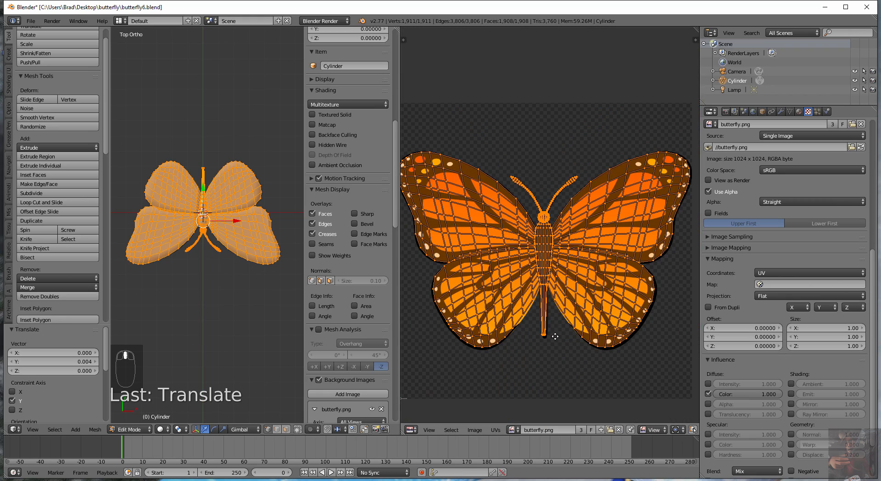
scroll(413, 366, "up", 2)
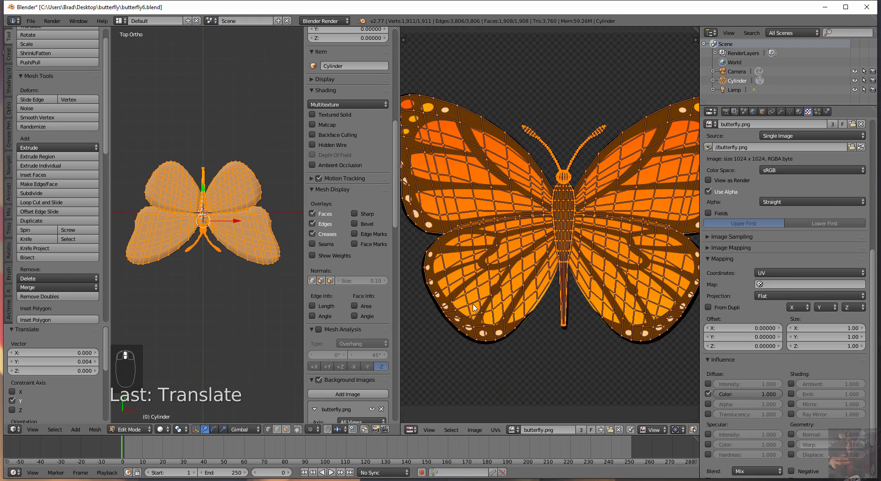
middle_click_drag(517, 286, 454, 309)
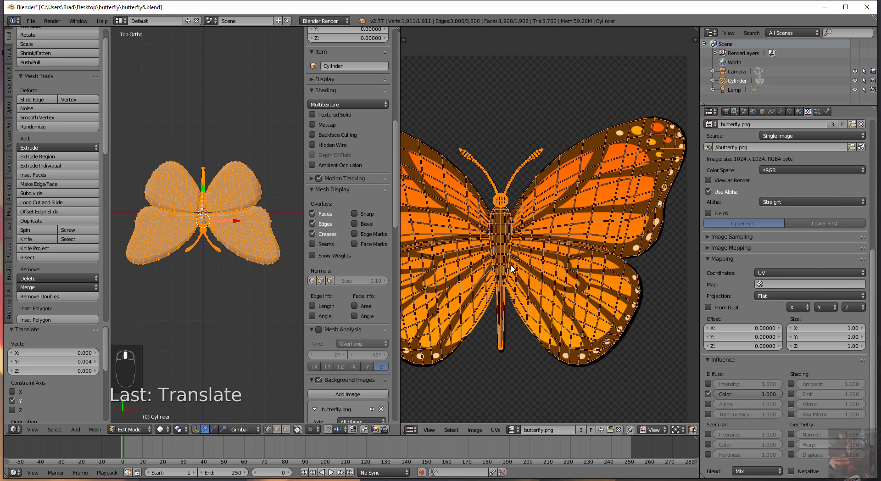
middle_click_drag(519, 268, 540, 268)
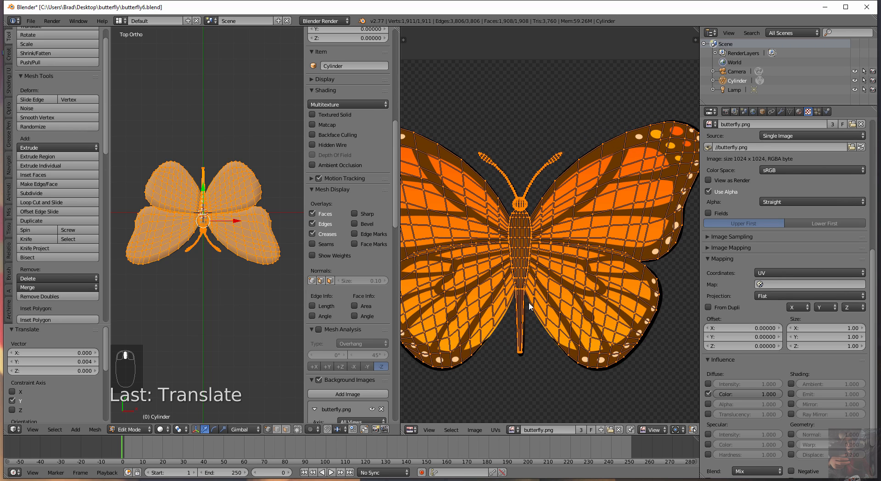
scroll(524, 349, "up", 2)
scroll(524, 344, "down", 2)
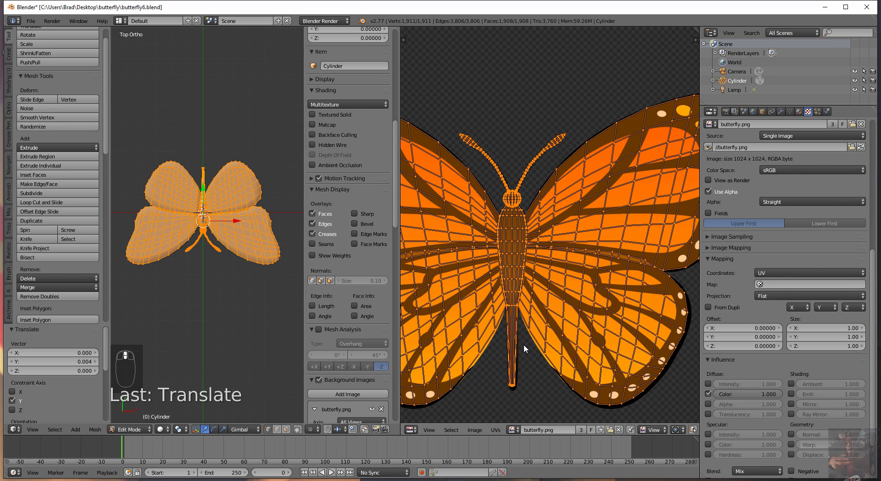
scroll(542, 303, "down", 1)
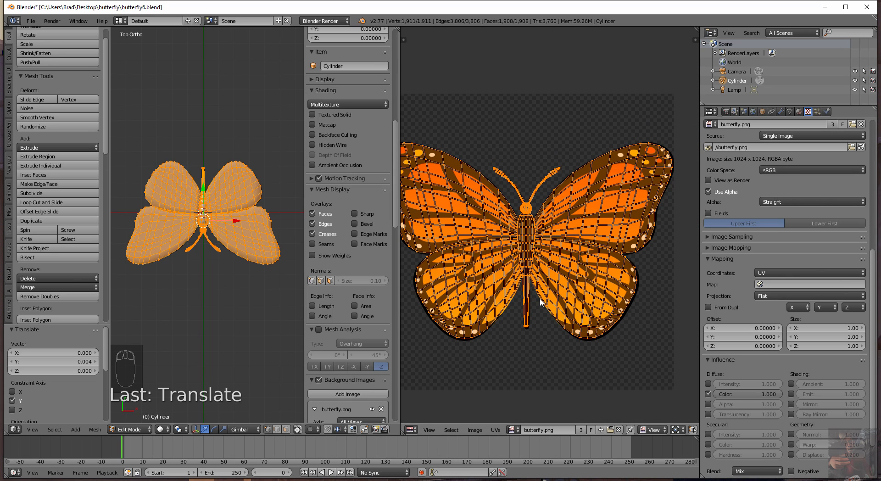
key("s")
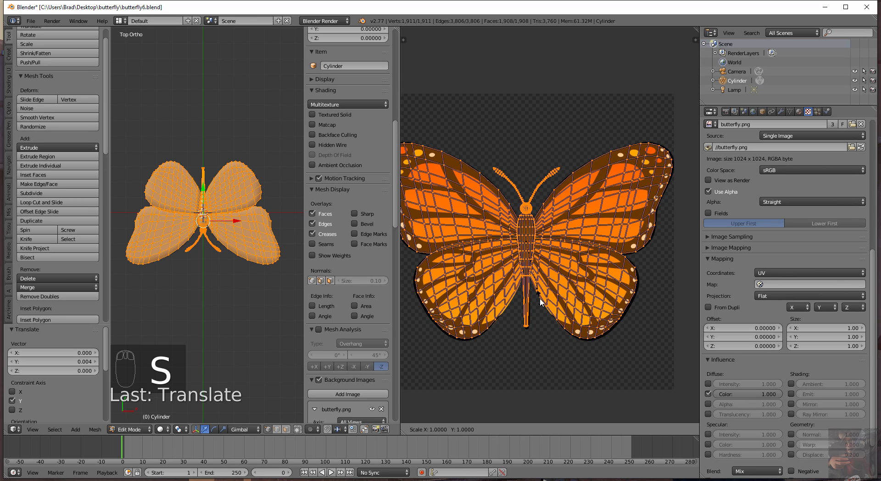
key("x")
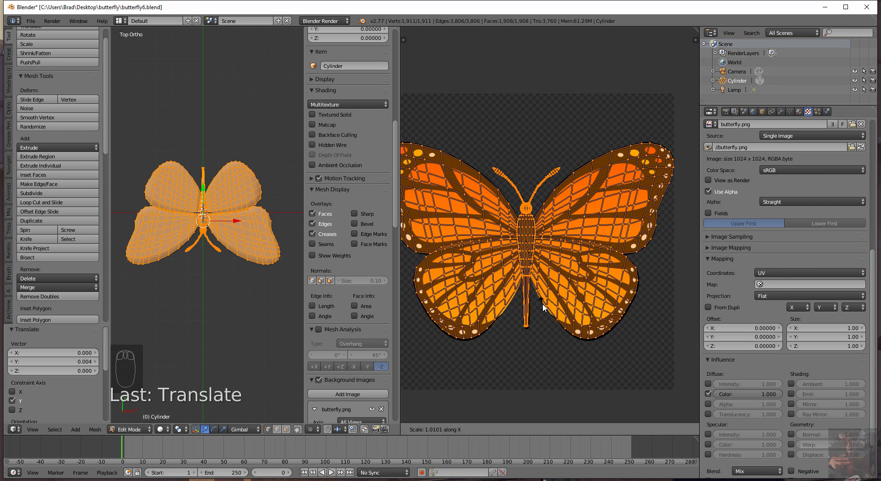
left_click(543, 307)
Step: Examine how closely the UVs of the body and tail match the butterfly image
scroll(586, 202, "up", 4)
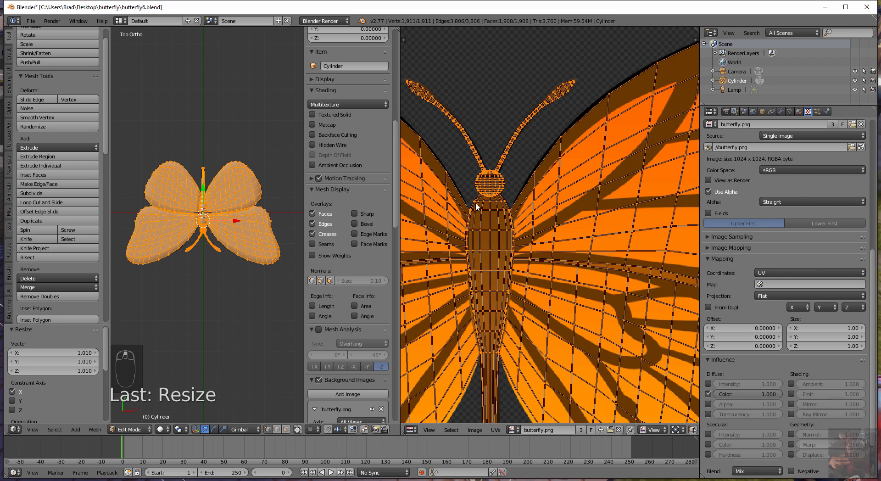
middle_click_drag(519, 391, 542, 230)
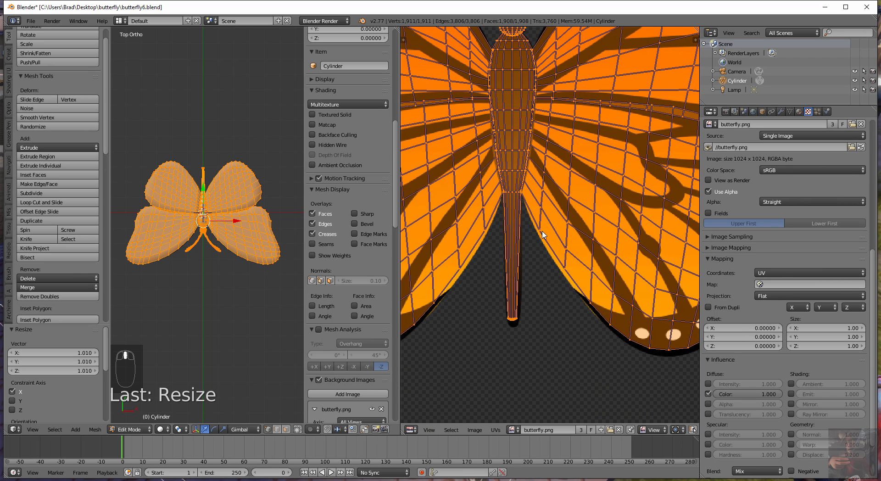
scroll(517, 249, "up", 4)
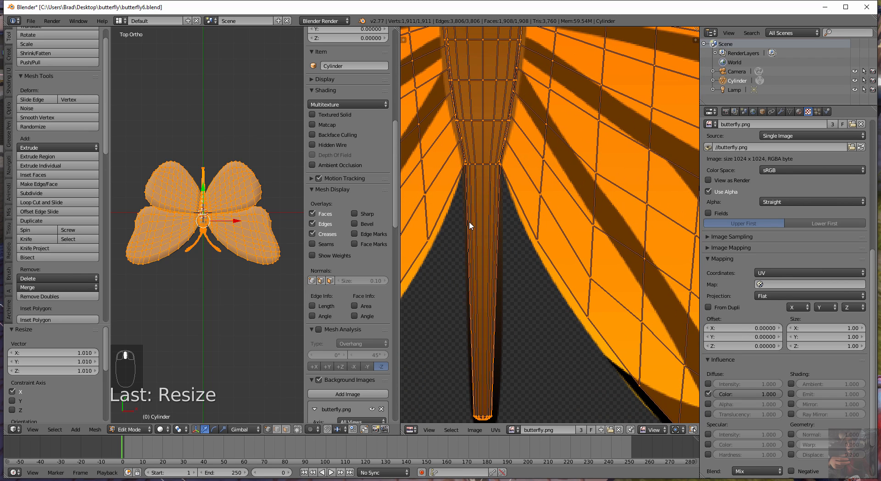
scroll(470, 224, "up", 3)
middle_click_drag(471, 220, 533, 219)
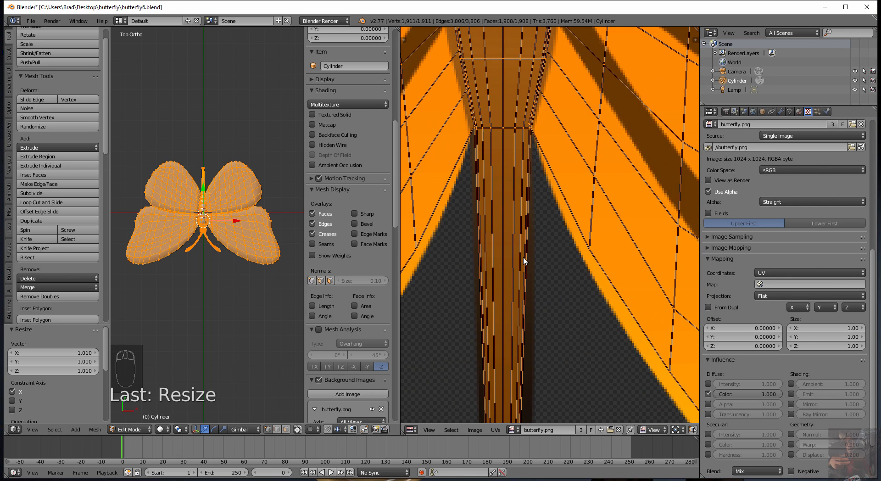
scroll(597, 193, "down", 3)
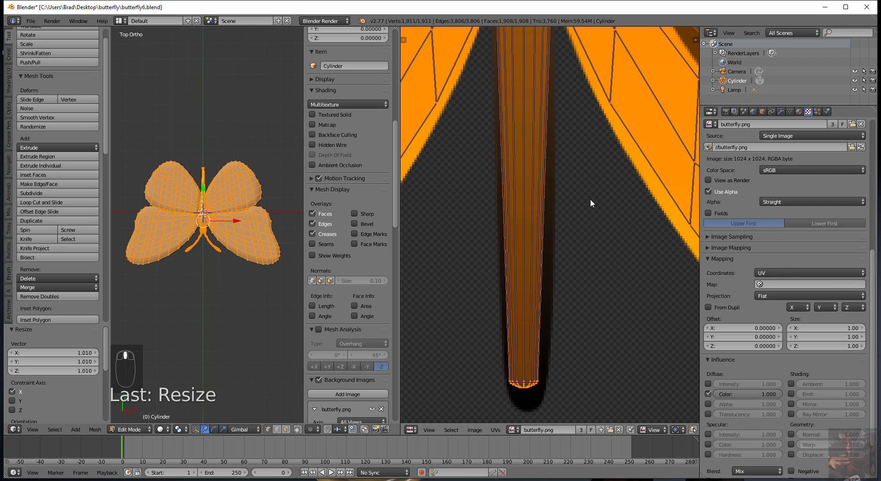
scroll(590, 206, "down", 4)
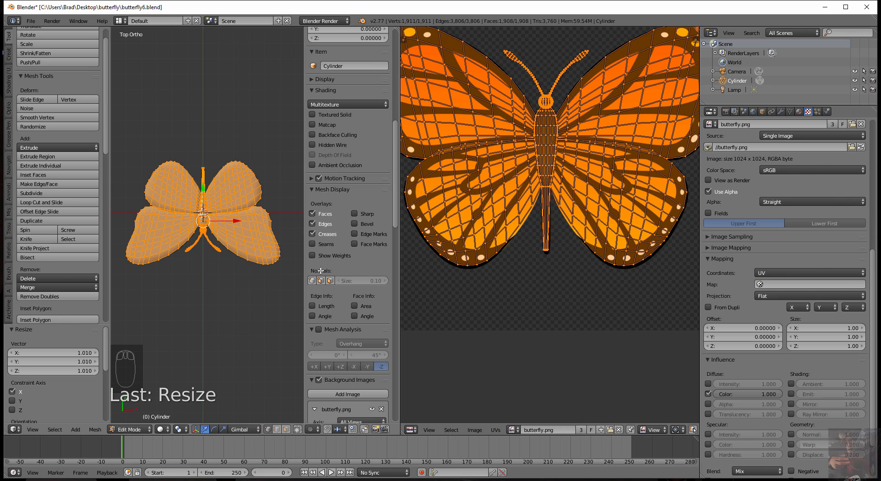
Step: Enable Textured Solid shading in the 3D view and return the butterfly to Object Mode
scroll(355, 282, "down", 10)
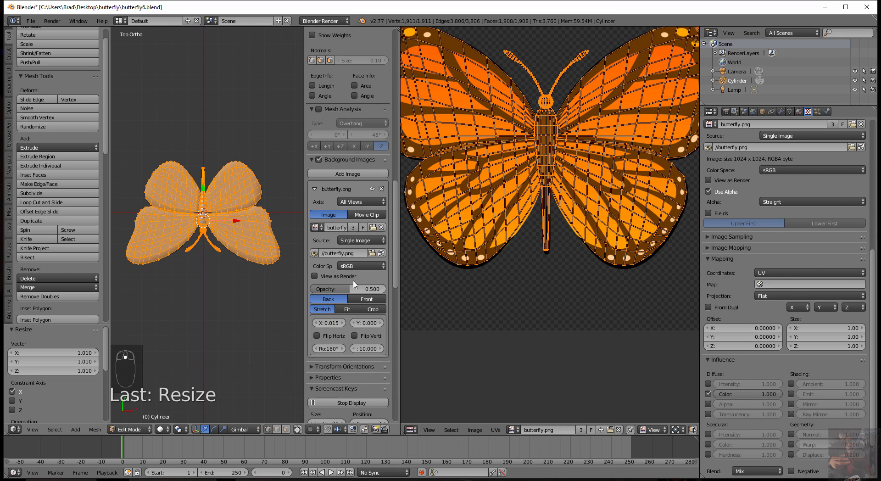
scroll(354, 284, "down", 12)
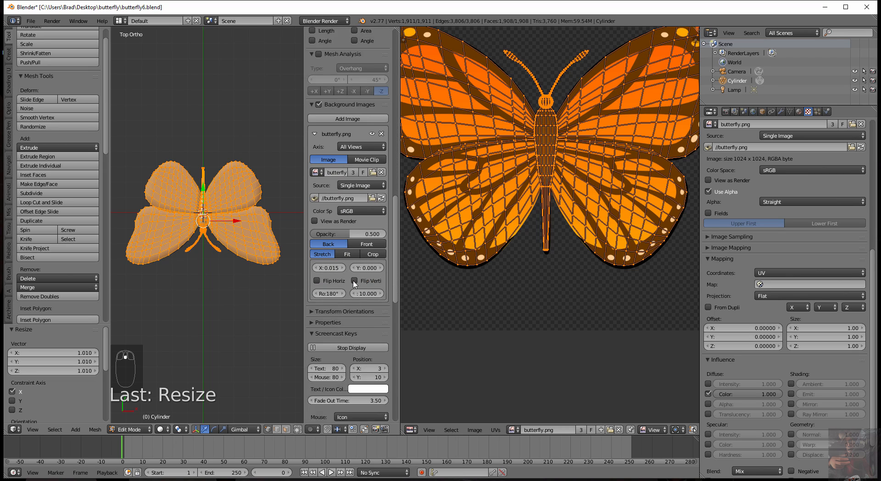
left_click(163, 430)
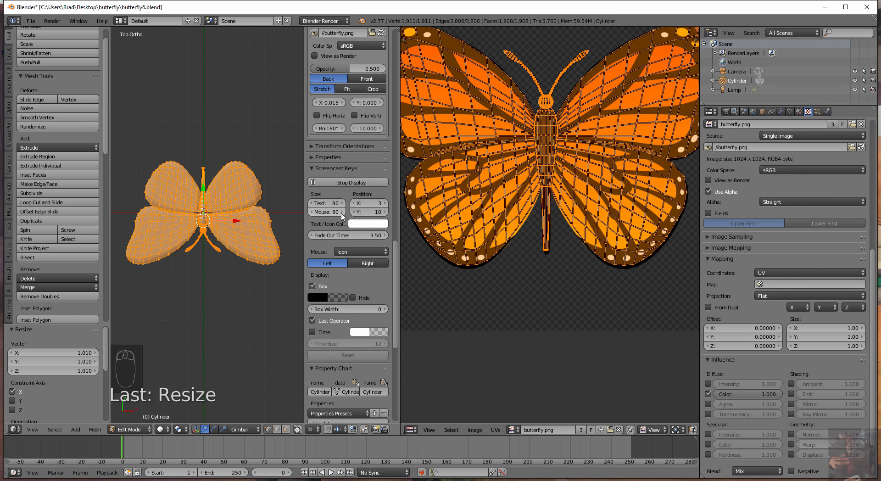
scroll(342, 216, "down", 14)
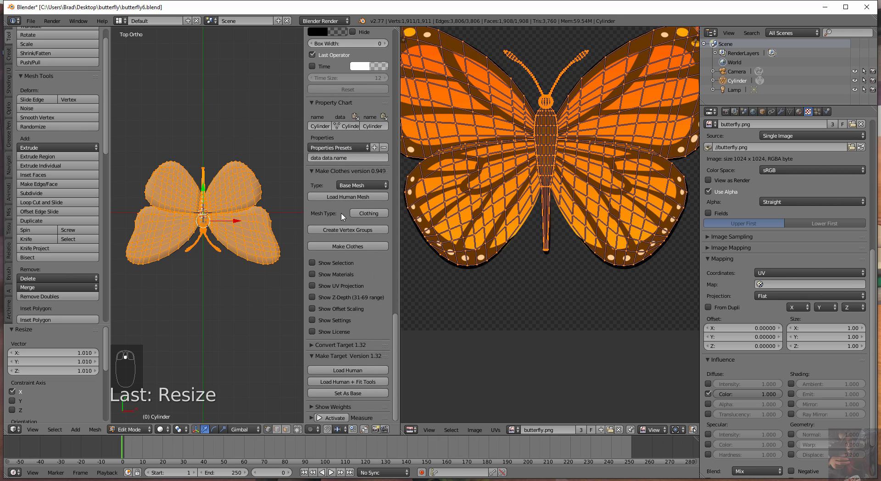
scroll(342, 215, "up", 15)
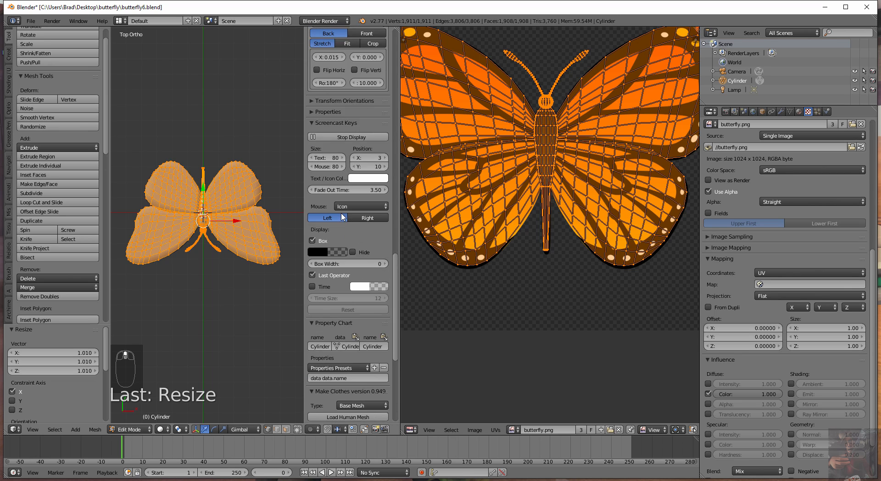
scroll(342, 215, "up", 14)
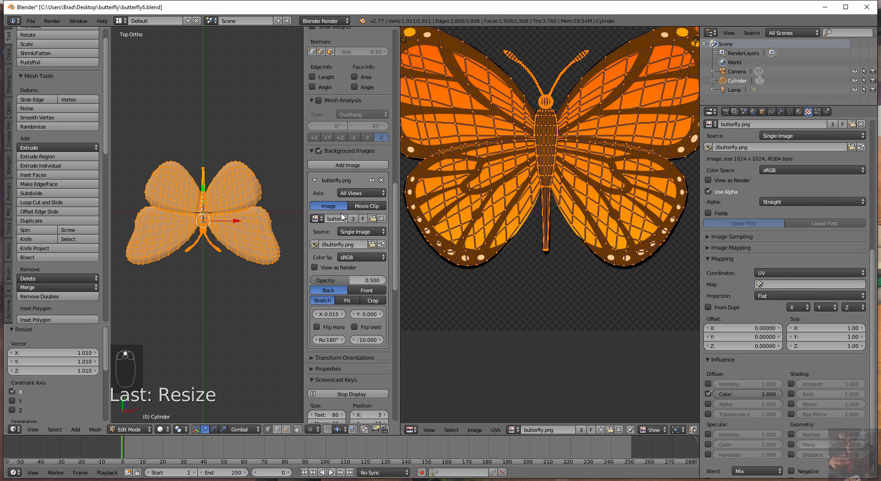
scroll(340, 210, "up", 8)
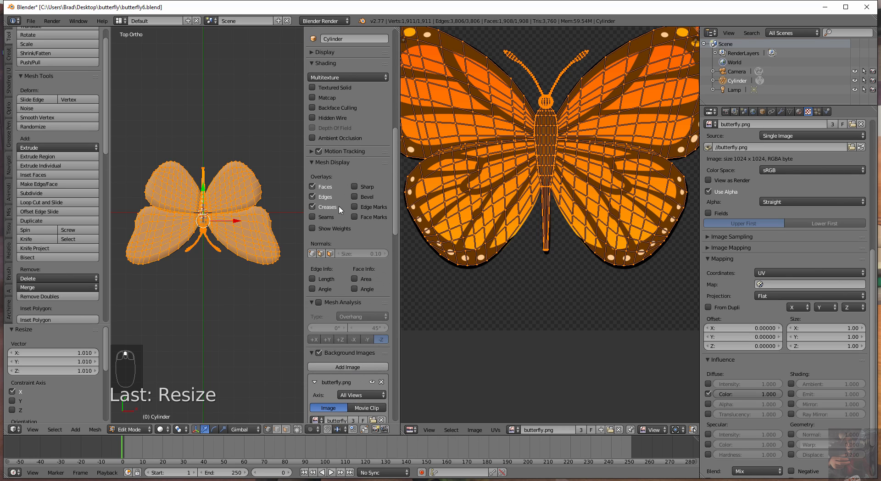
left_click(313, 87)
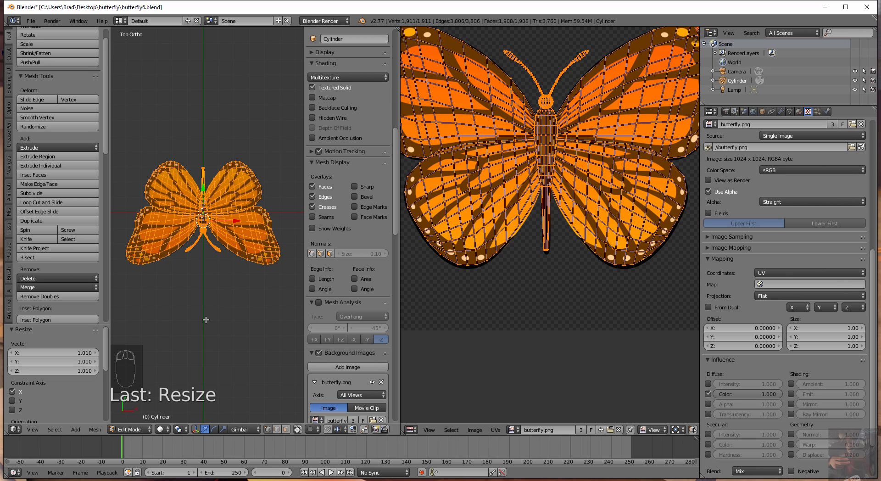
key("Tab")
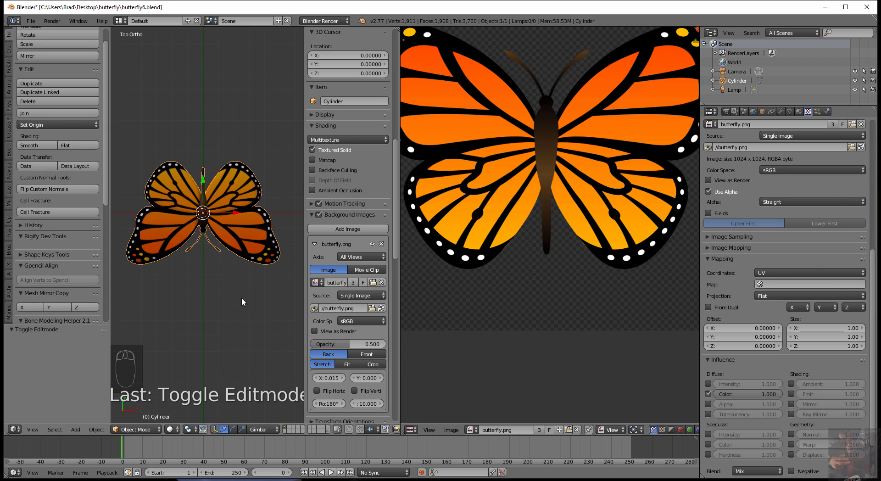
Step: Examine how the butterfly texture lies on the body, head and wing roots in the 3D view
middle_click_drag(248, 305, 139, 167)
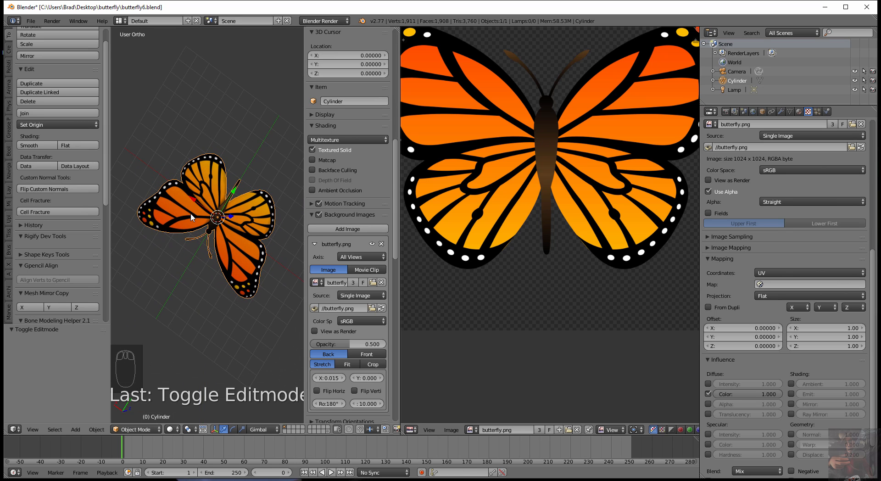
scroll(193, 216, "up", 5)
scroll(219, 196, "up", 4)
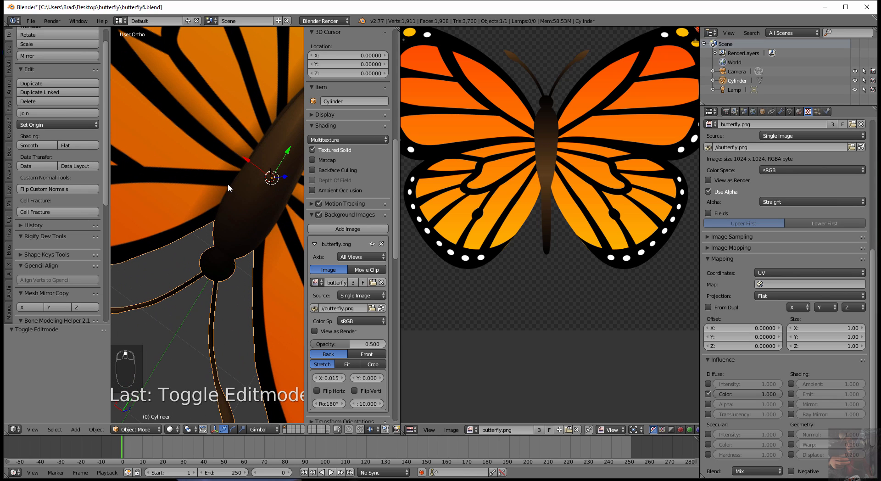
middle_click_drag(227, 184, 178, 248, "shift")
scroll(226, 175, "up", 2)
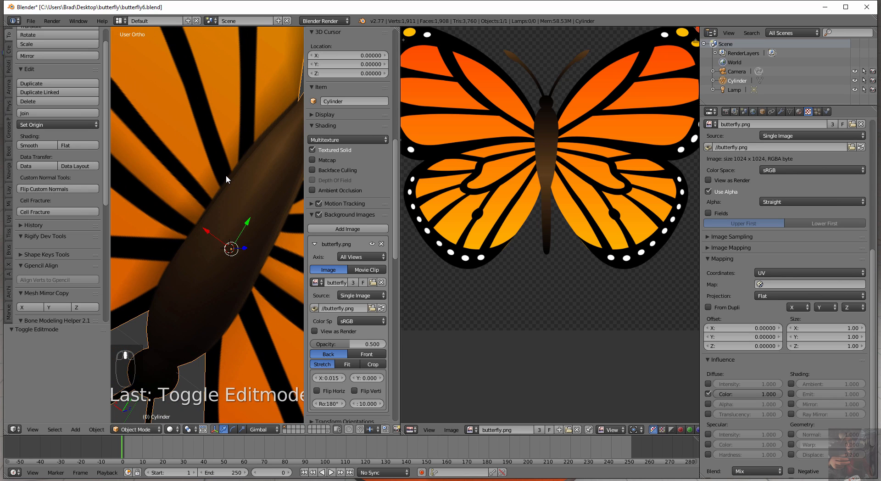
middle_click_drag(225, 175, 222, 328)
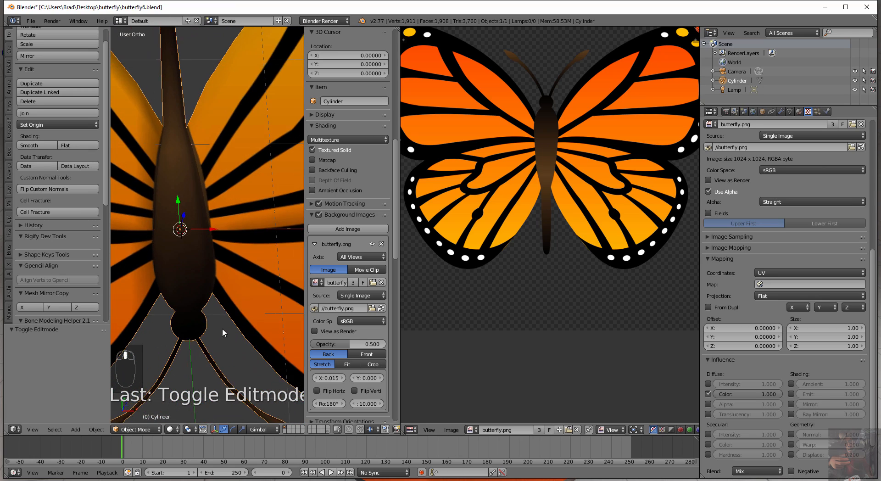
scroll(222, 329, "down", 5)
scroll(210, 297, "down", 3)
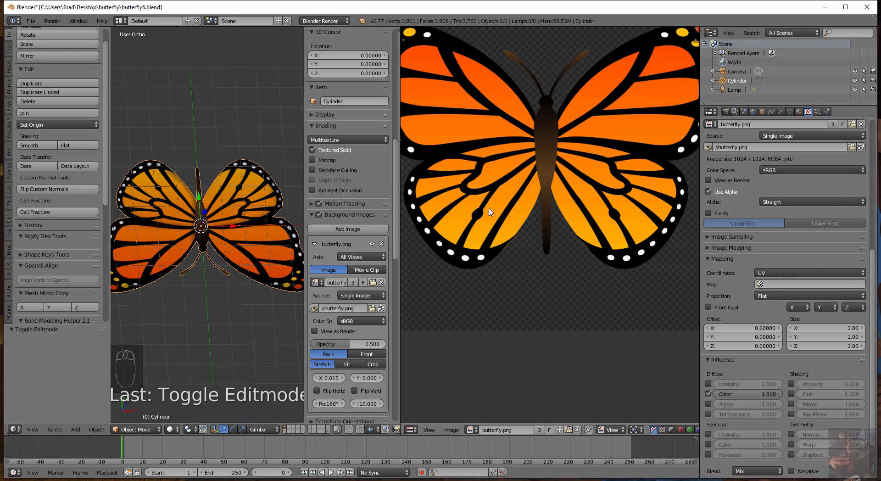
key("Caps_Lock")
key("Caps_Lock")
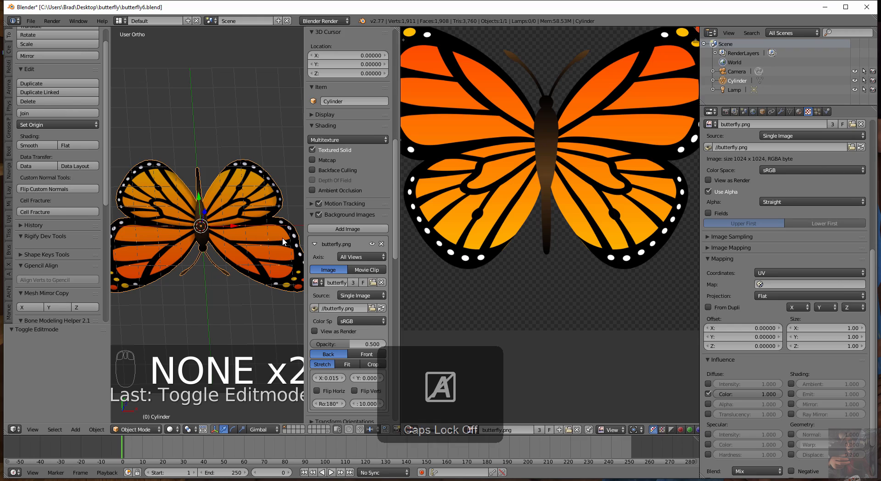
Step: Put the butterfly in Edit Mode and examine how the UVs of the body and hind wing sit on the image
key("Tab")
scroll(473, 209, "up", 4)
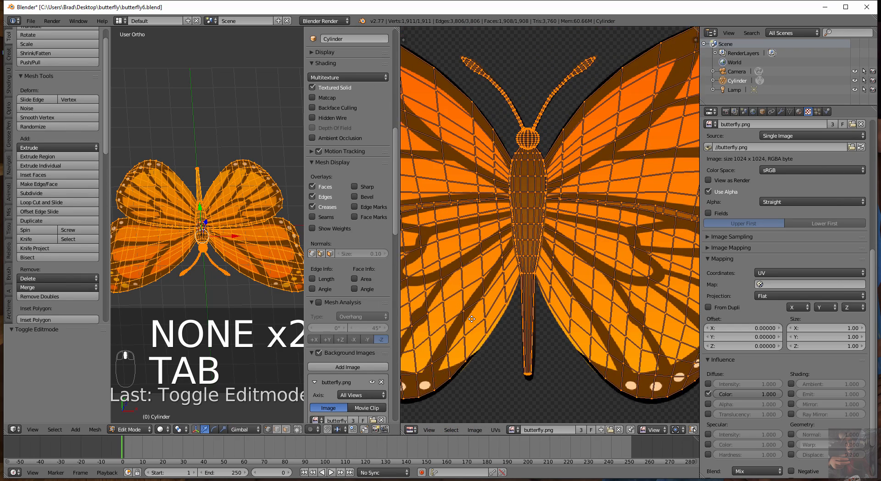
scroll(472, 318, "up", 7)
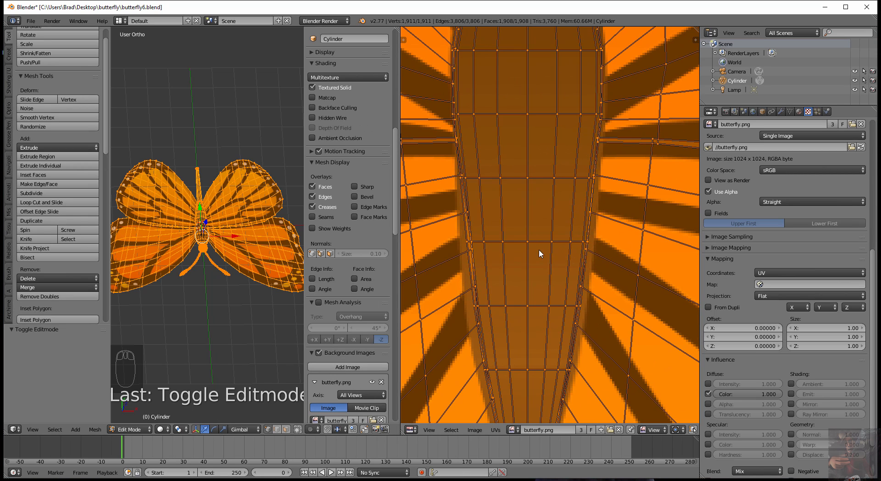
scroll(543, 270, "down", 4)
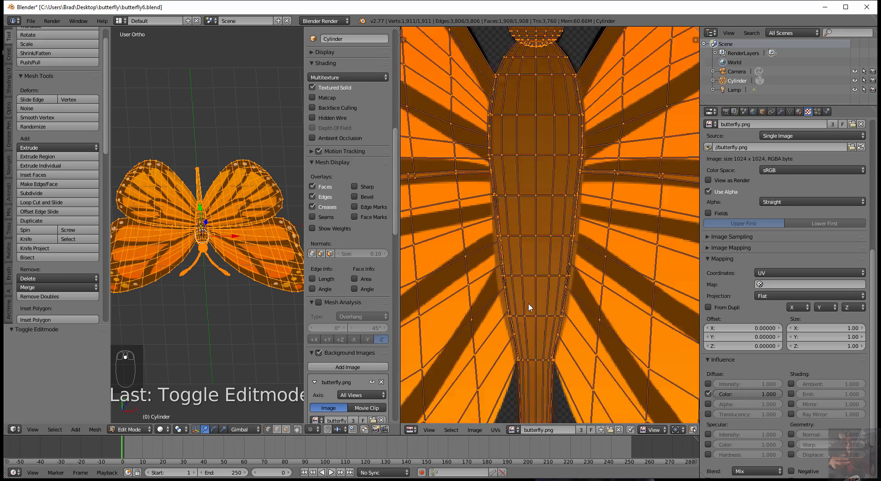
middle_click_drag(244, 276, 202, 193)
scroll(529, 197, "down", 5)
scroll(531, 202, "down", 1)
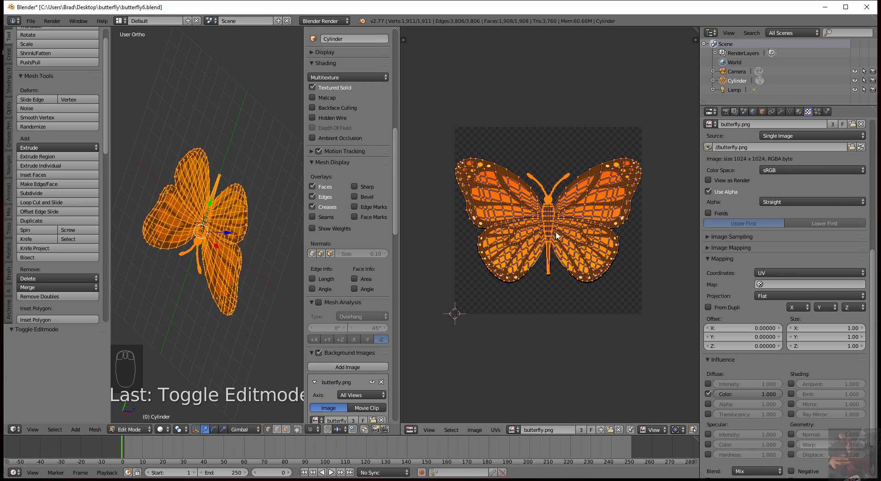
middle_click_drag(633, 271, 605, 250)
scroll(582, 261, "up", 6)
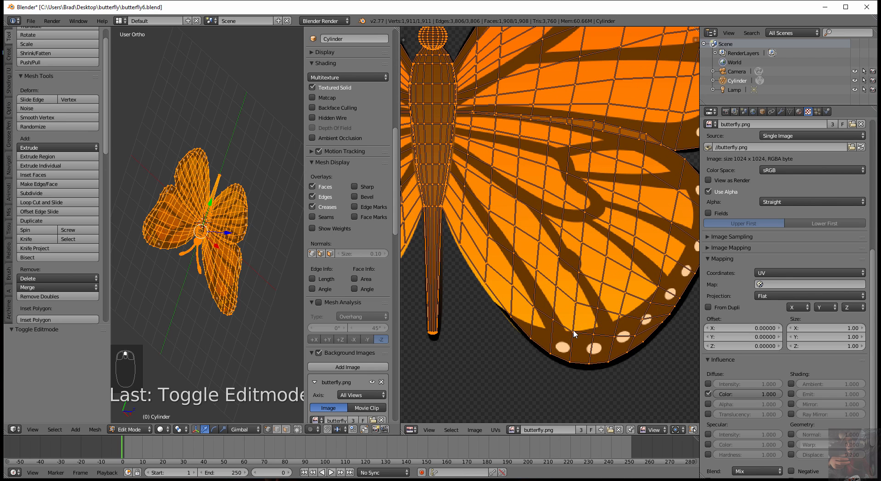
Step: Try moving a single UV vertex near the hind wing's lower white spots, with the 3D view set to Top
right_click(576, 334)
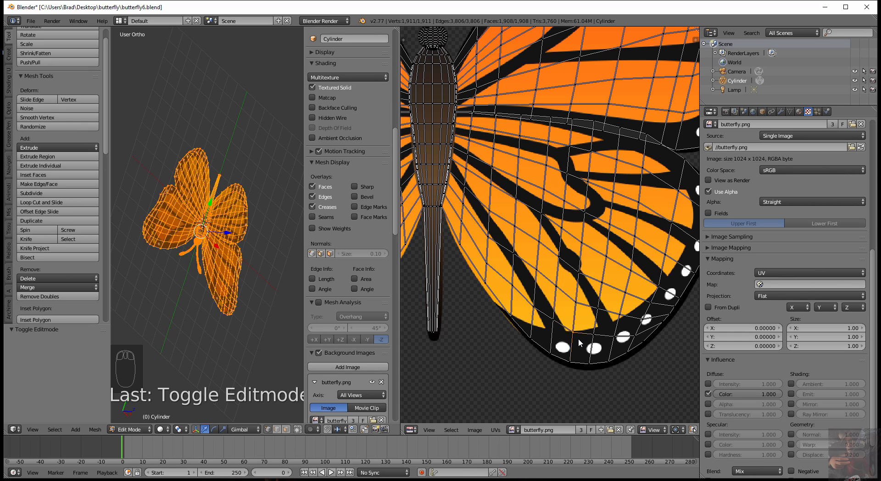
key("g")
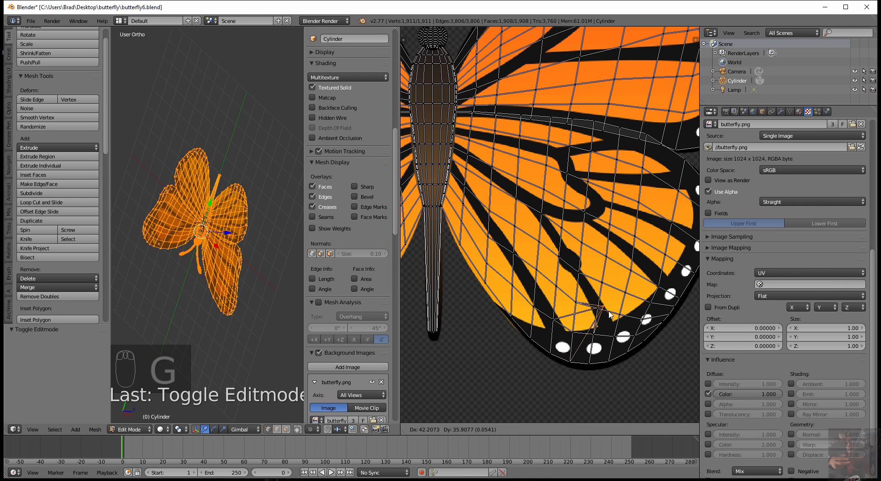
right_click(606, 325)
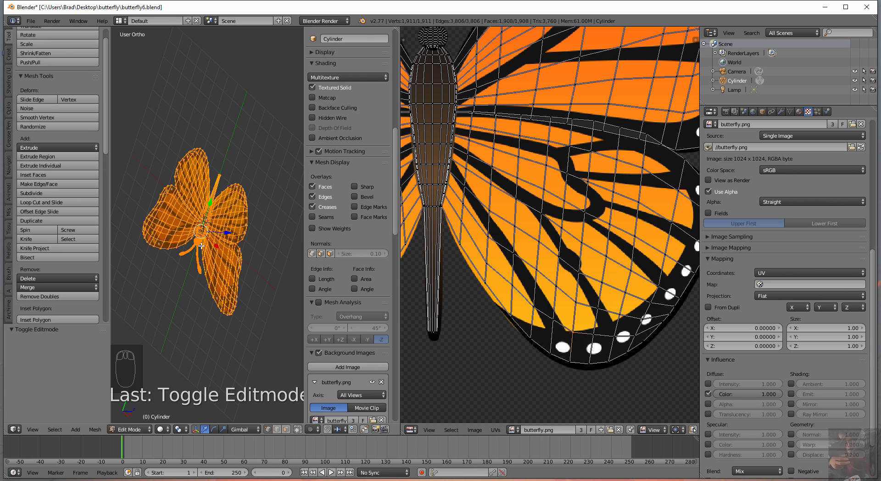
key("KP_7")
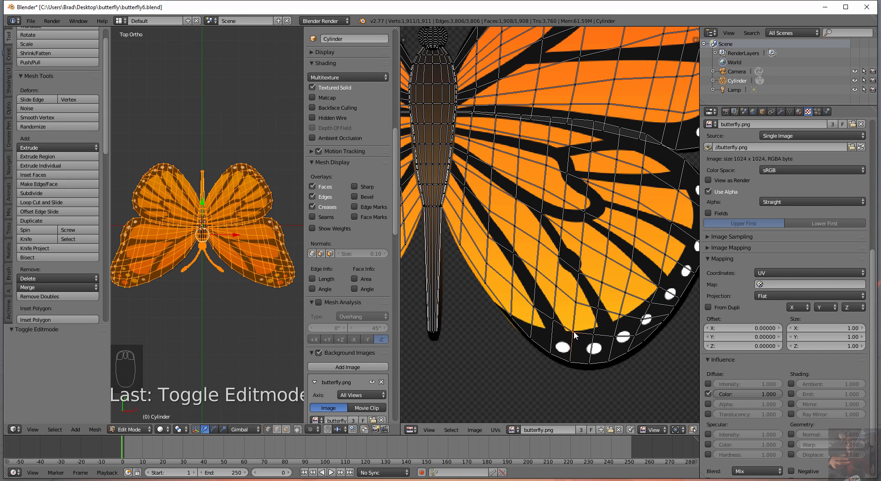
key("g")
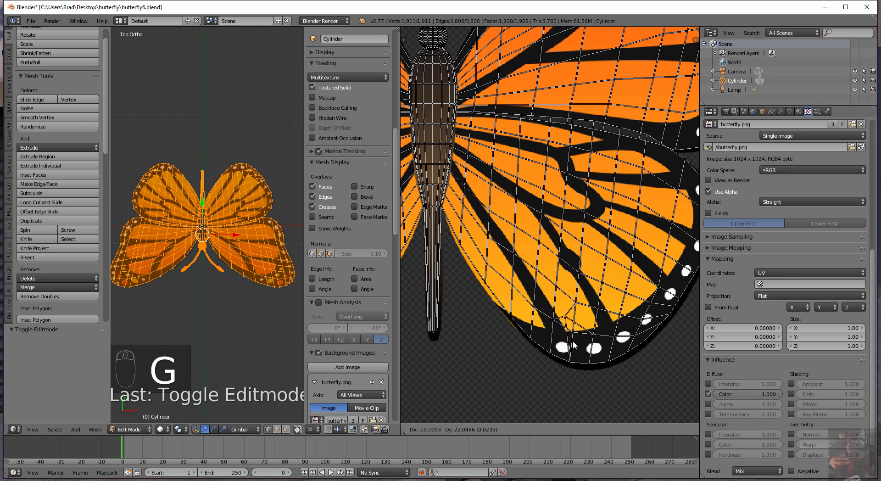
left_click(568, 322)
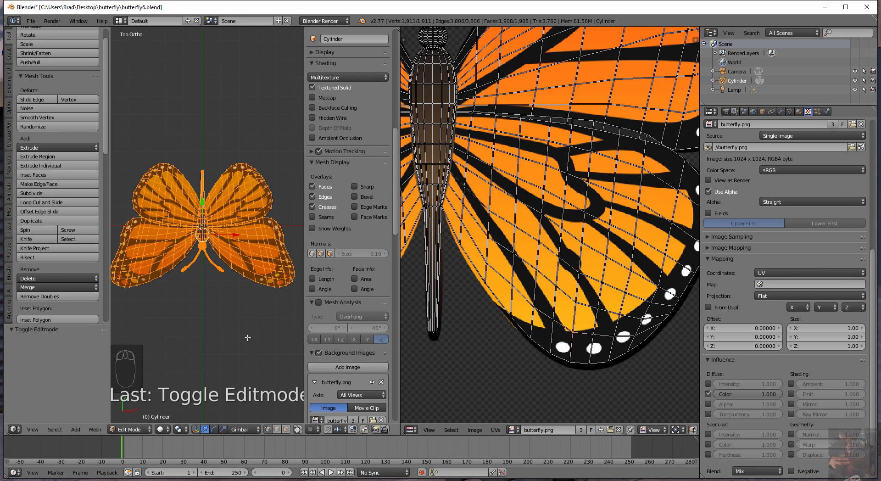
Step: Move the selected UV vertex about -0.014 in X and -0.017 in Y onto the white spot, with the 3D view set to Bottom
key("ctrl+KP_7")
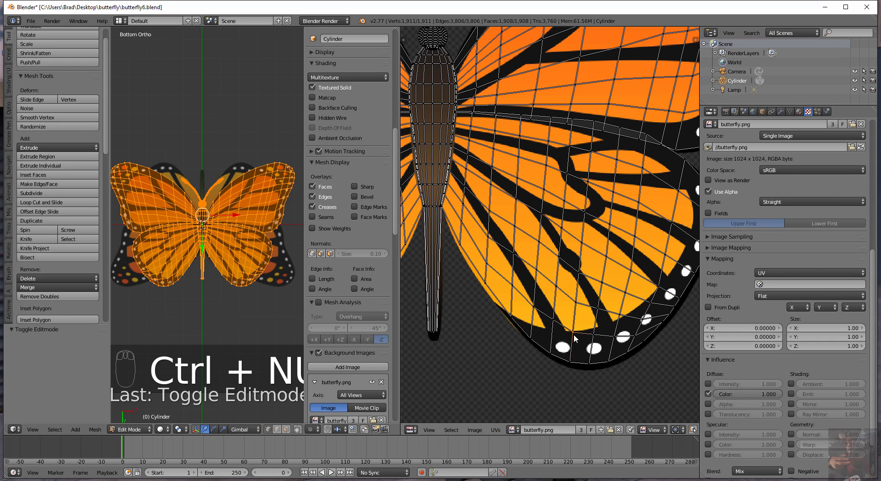
key("g")
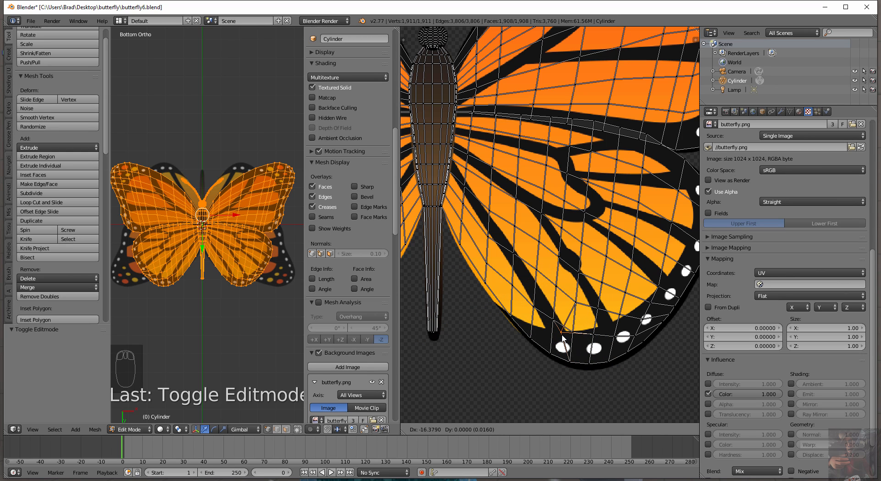
left_click(565, 351)
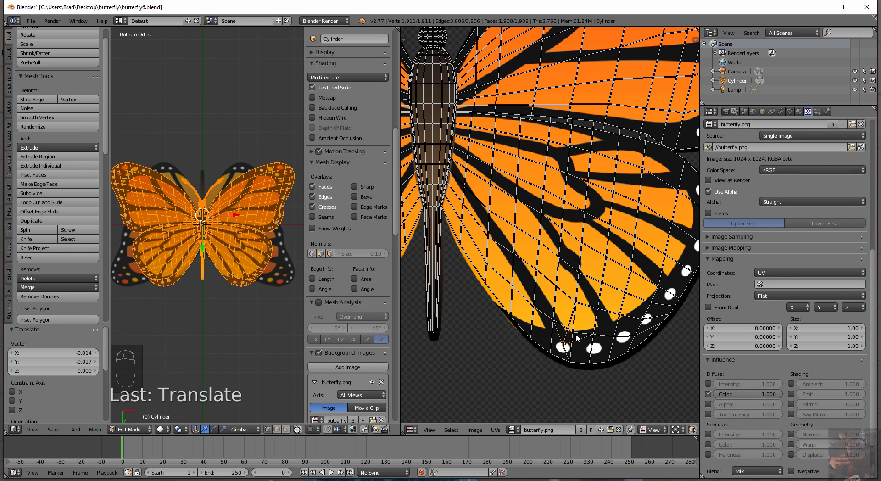
Step: Try another UV vertex move near the same white spot in Top view, and undo the UV vertex edits
right_click(575, 337)
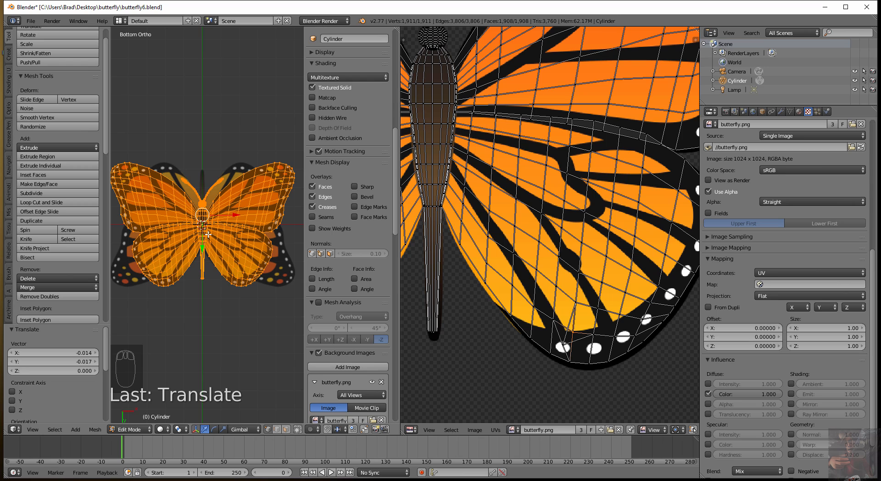
key("KP_7")
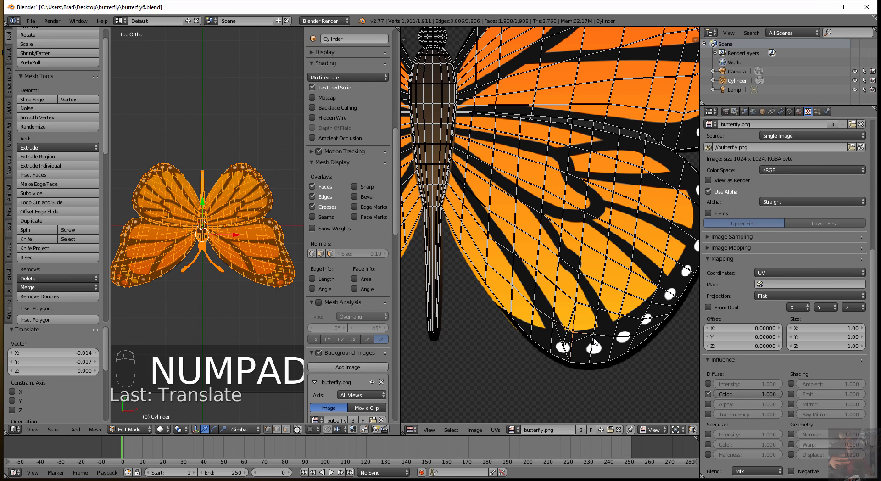
key("g")
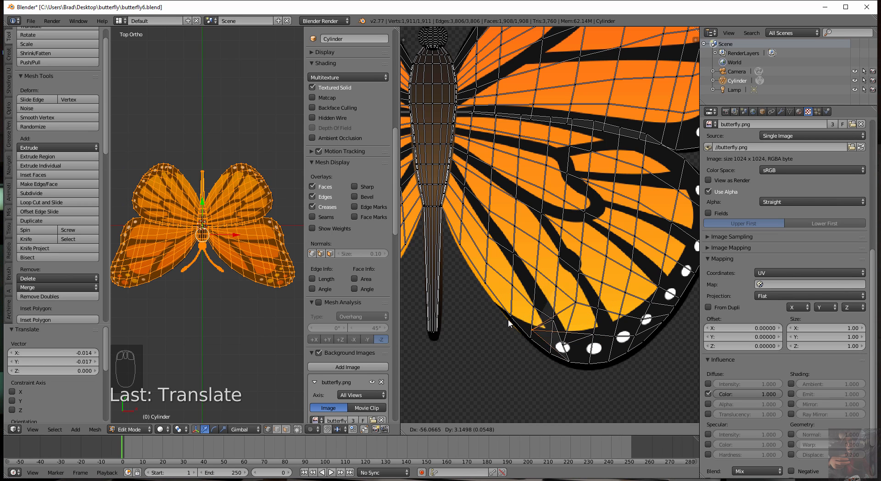
right_click(599, 267)
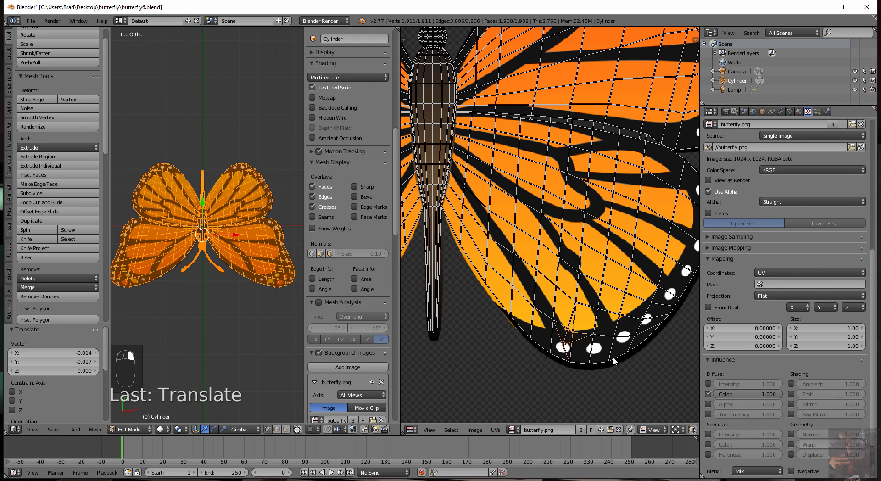
key("ctrl+z")
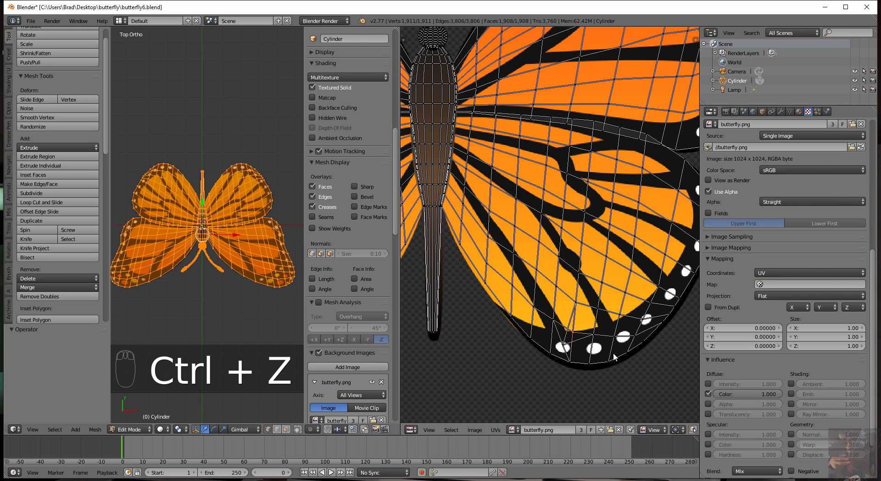
key("ctrl+z")
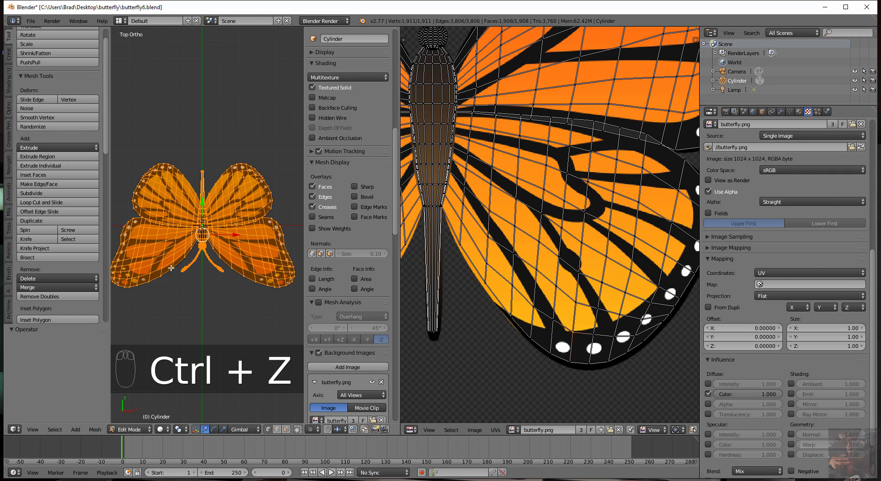
Step: Return the butterfly to Object Mode to show its texture without the mesh overlay
middle_click_drag(171, 287, 221, 198)
scroll(221, 198, "down", 2)
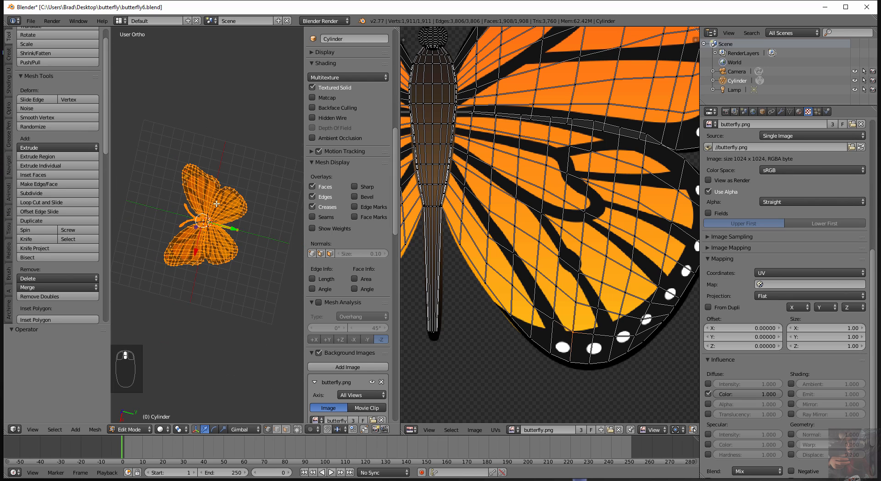
scroll(217, 203, "up", 5)
key("Tab")
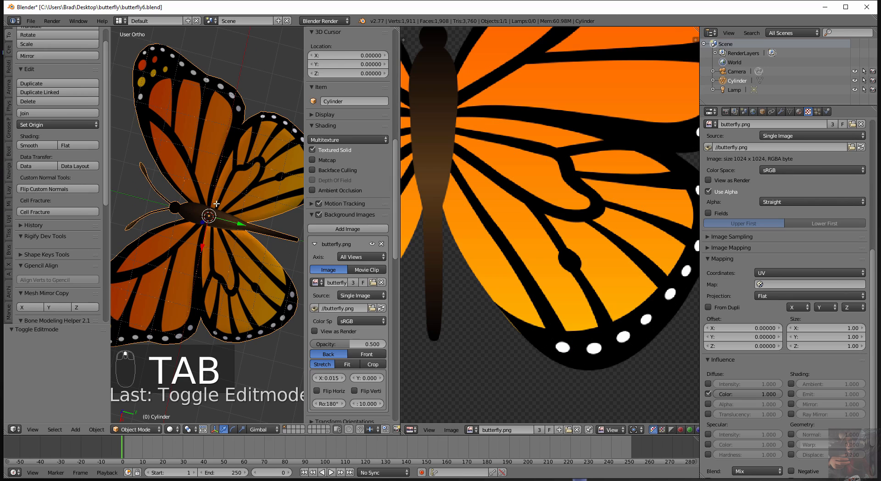
Step: Examine the textured butterfly's body, wings and edges from several angles, ending in the Top view
middle_click_drag(221, 180, 168, 307)
scroll(193, 181, "down", 4)
middle_click_drag(220, 189, 227, 222)
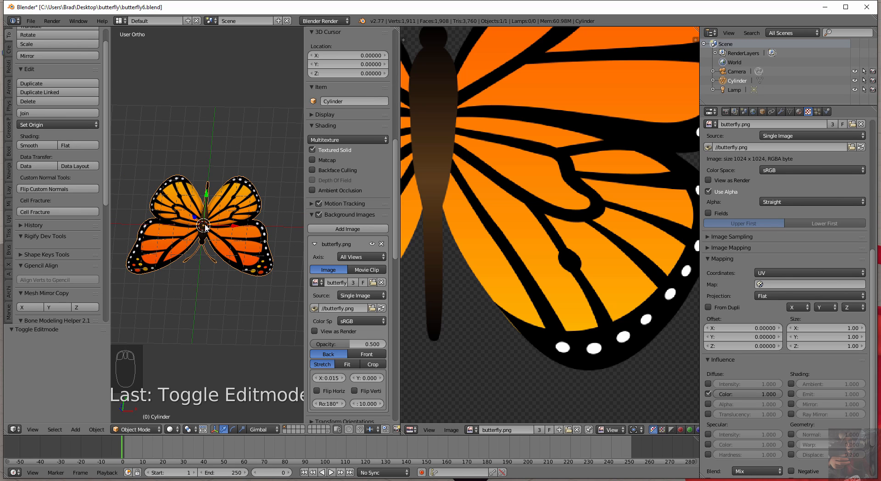
middle_click_drag(243, 301, 220, 257)
scroll(222, 245, "up", 5)
scroll(222, 249, "up", 7)
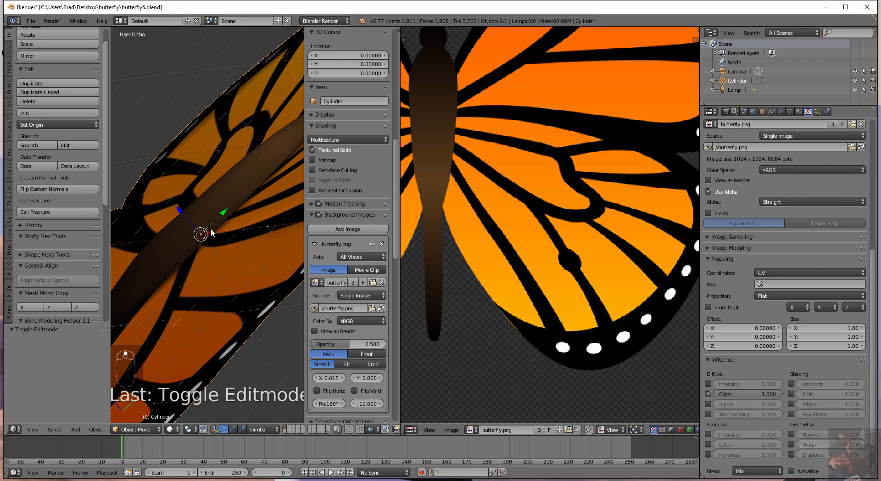
middle_click_drag(226, 248, 216, 268)
scroll(216, 267, "down", 2)
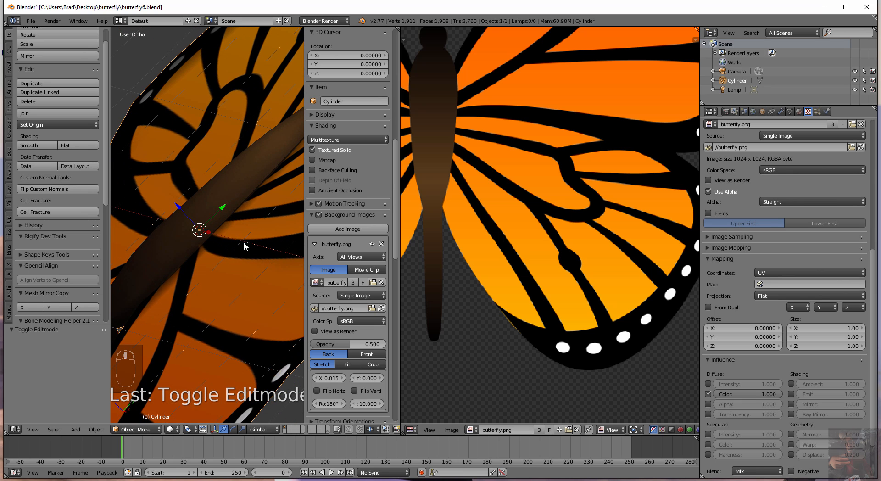
scroll(228, 213, "down", 3)
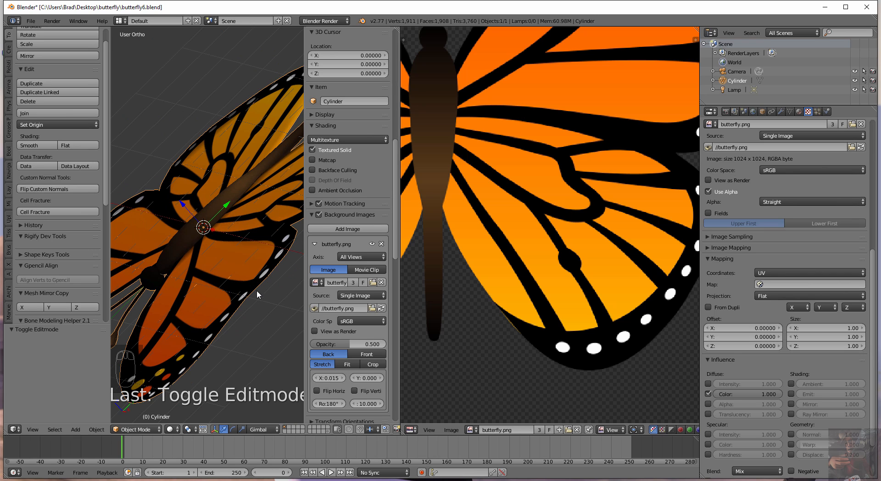
middle_click_drag(257, 293, 250, 262)
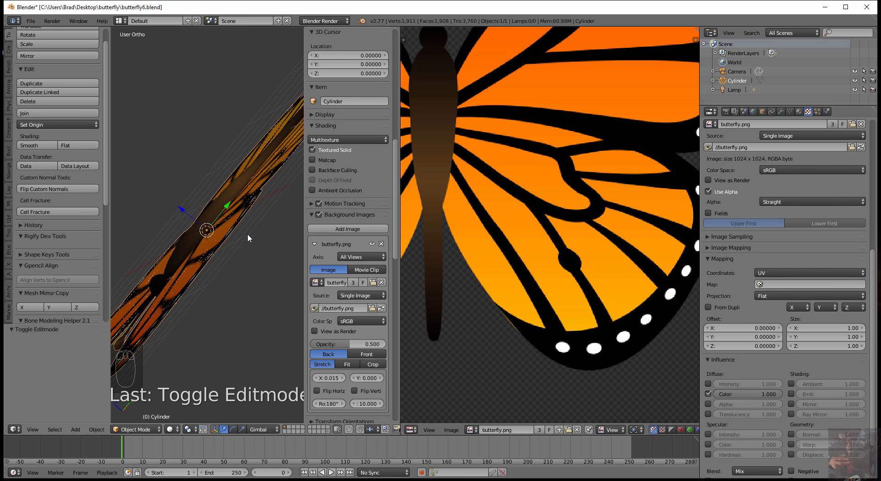
middle_click_drag(247, 234, 228, 200)
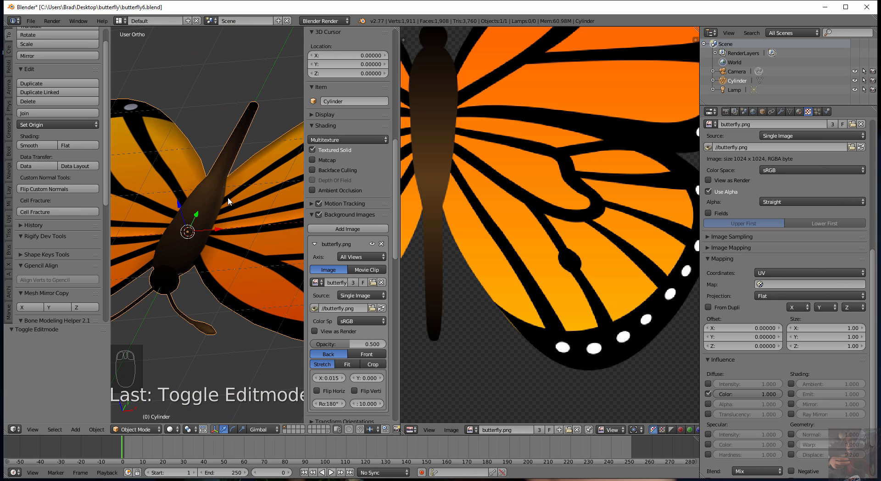
scroll(228, 201, "down", 5)
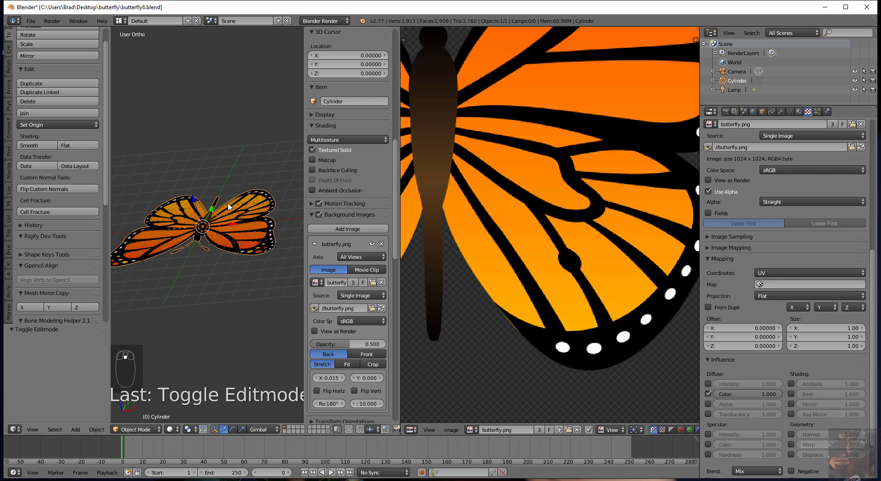
key("KP_7")
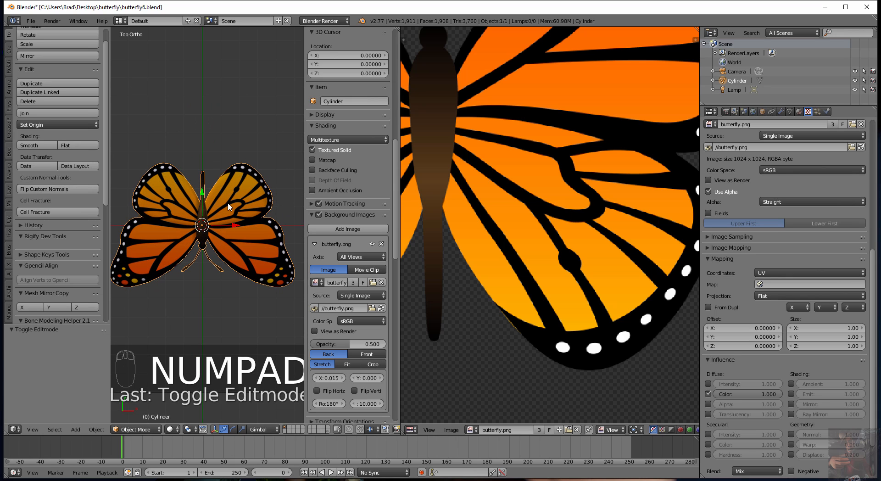